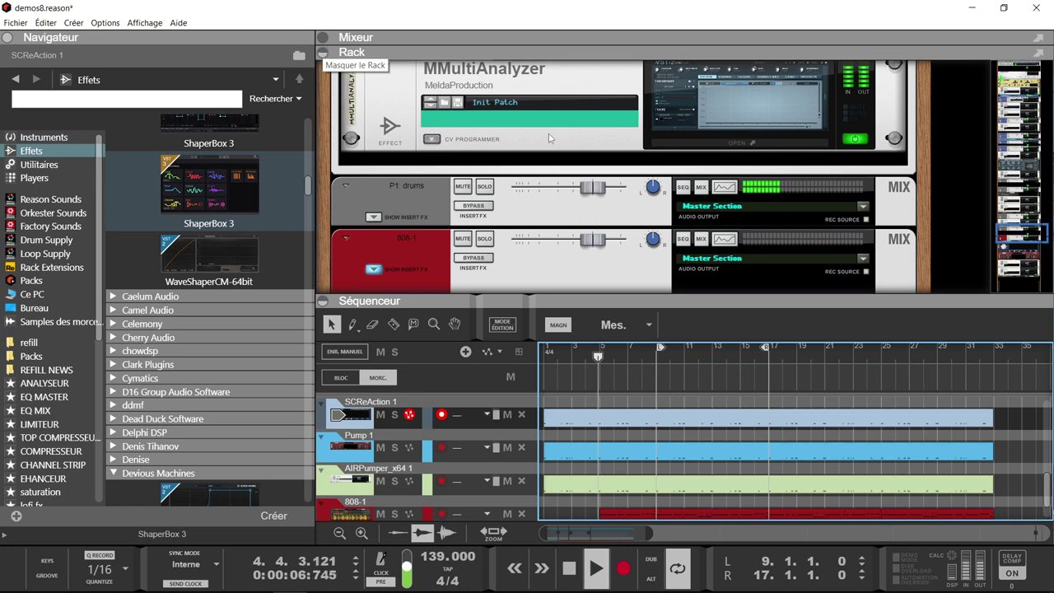
# Step: Solo the 808-1 and kick channels in the mixer, and stop playback with the rack displayed
pyautogui.scroll(-5, 535, 132)
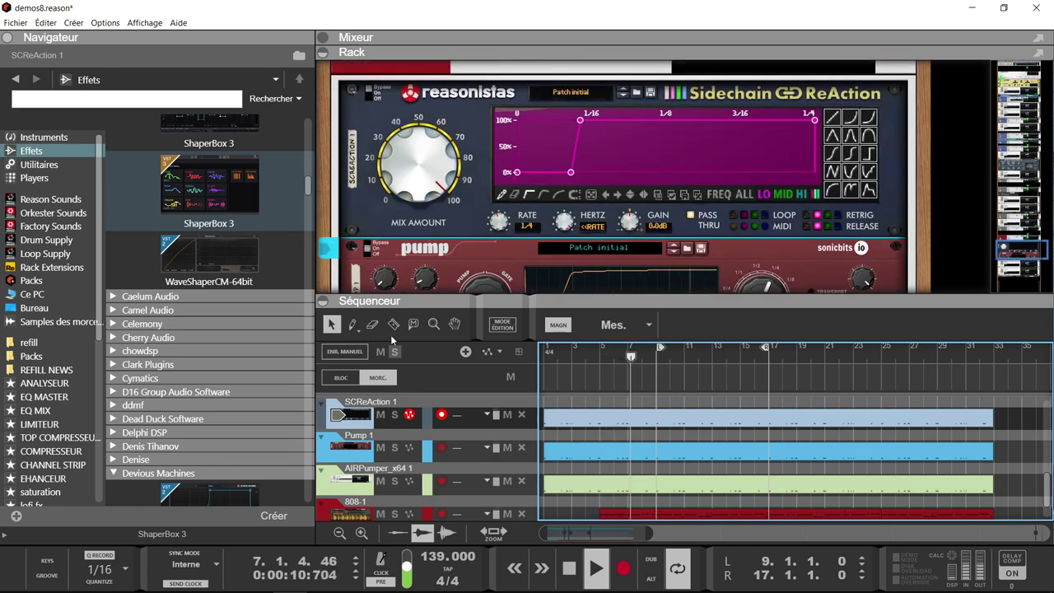
pyautogui.moveTo(399, 302)
pyautogui.mouseDown()
pyautogui.moveTo(399, 345)
pyautogui.moveTo(402, 289)
pyautogui.mouseUp()
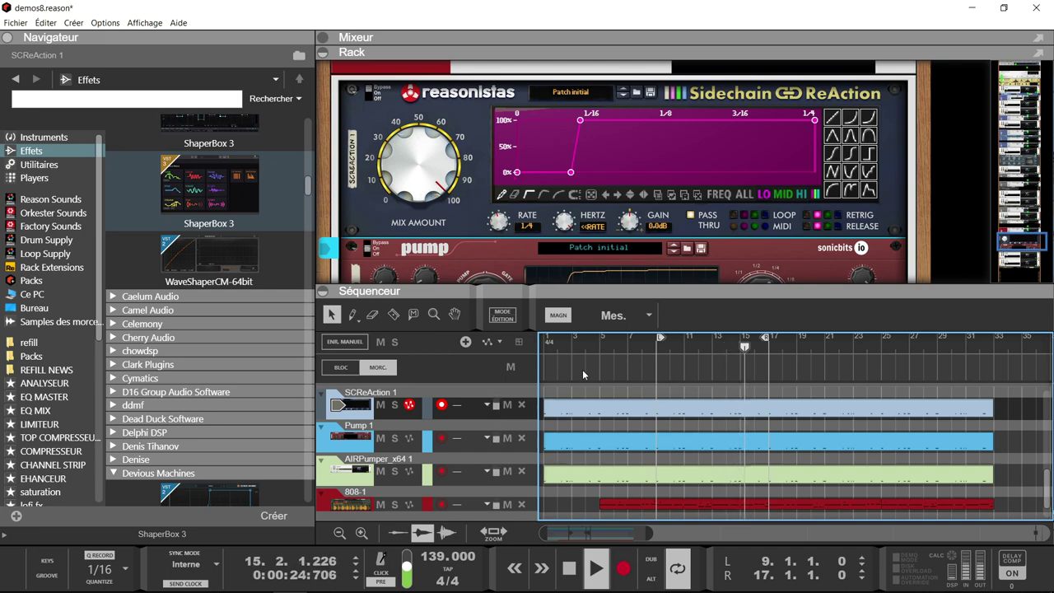
pyautogui.press('F5')
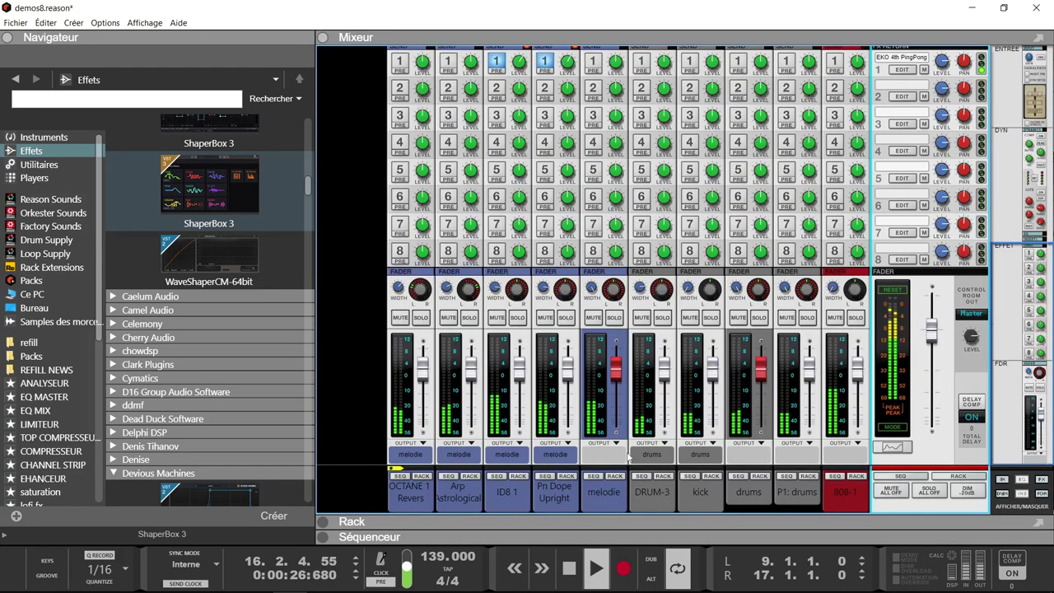
pyautogui.click(855, 319)
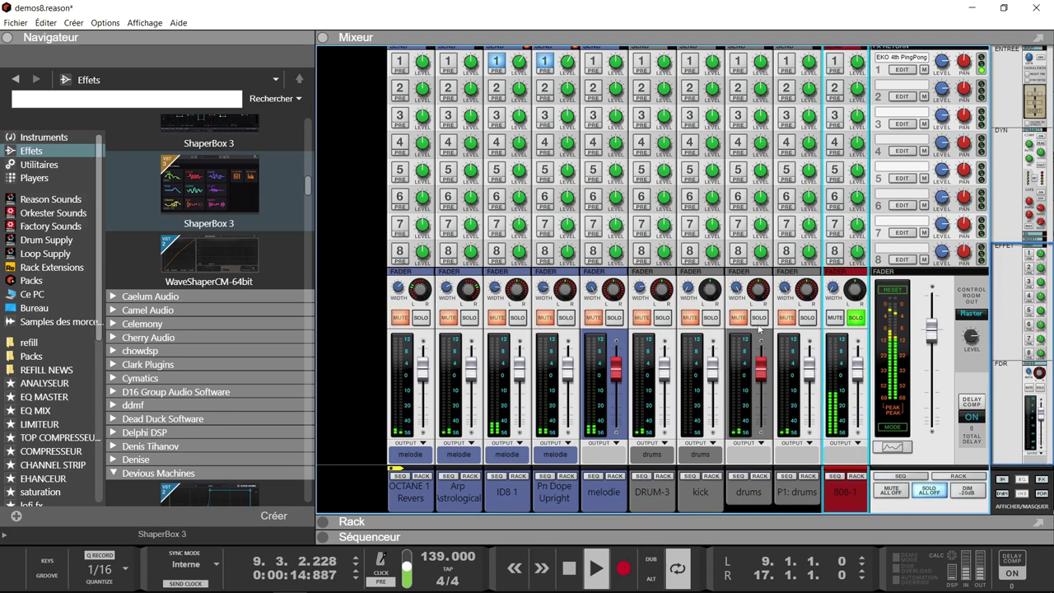
pyautogui.click(759, 319)
pyautogui.click(758, 318)
pyautogui.click(711, 318)
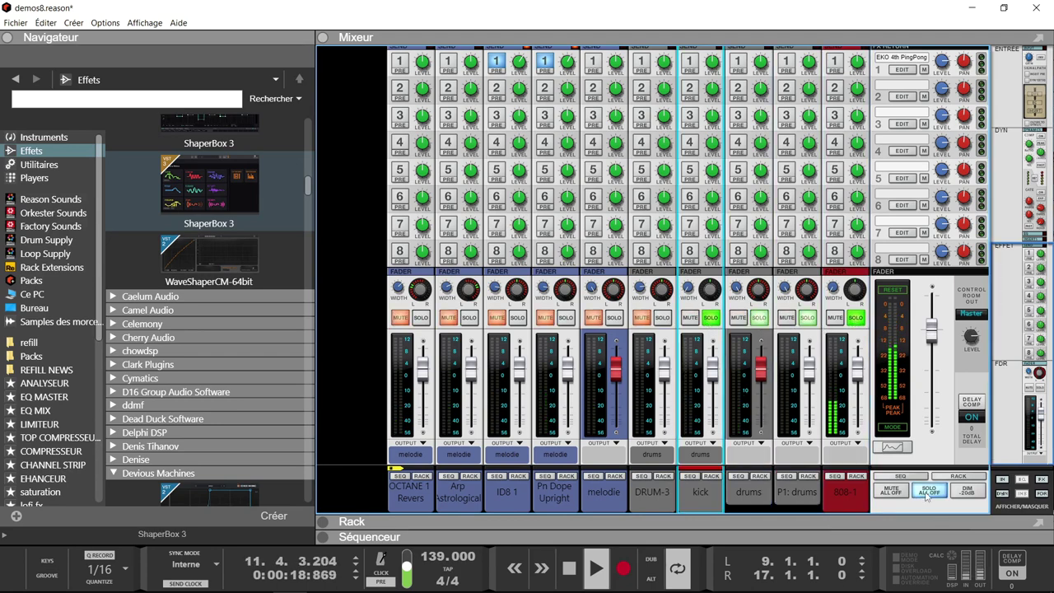
pyautogui.press('F6')
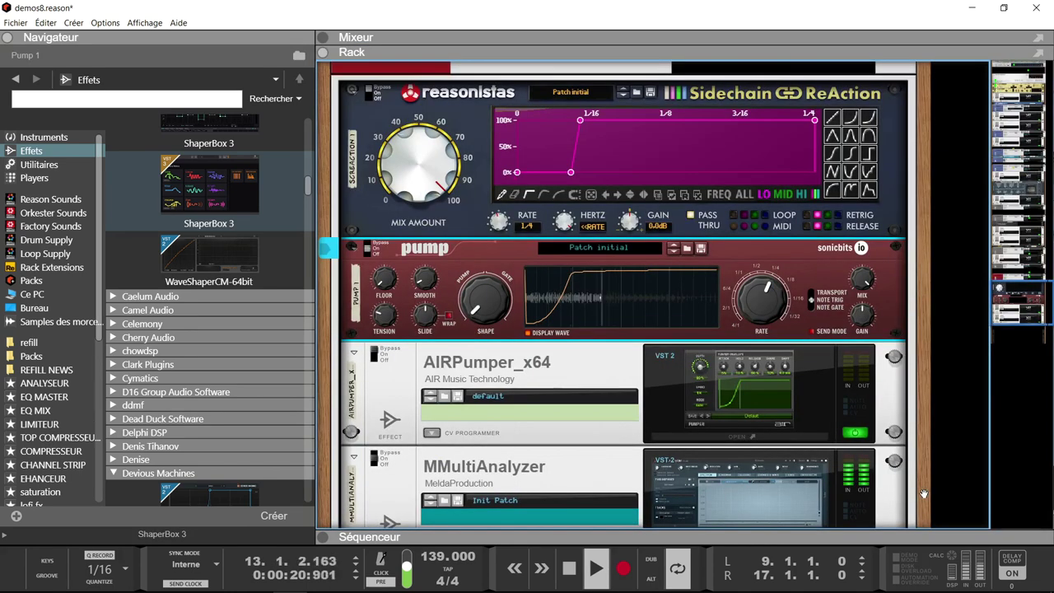
pyautogui.press('space')
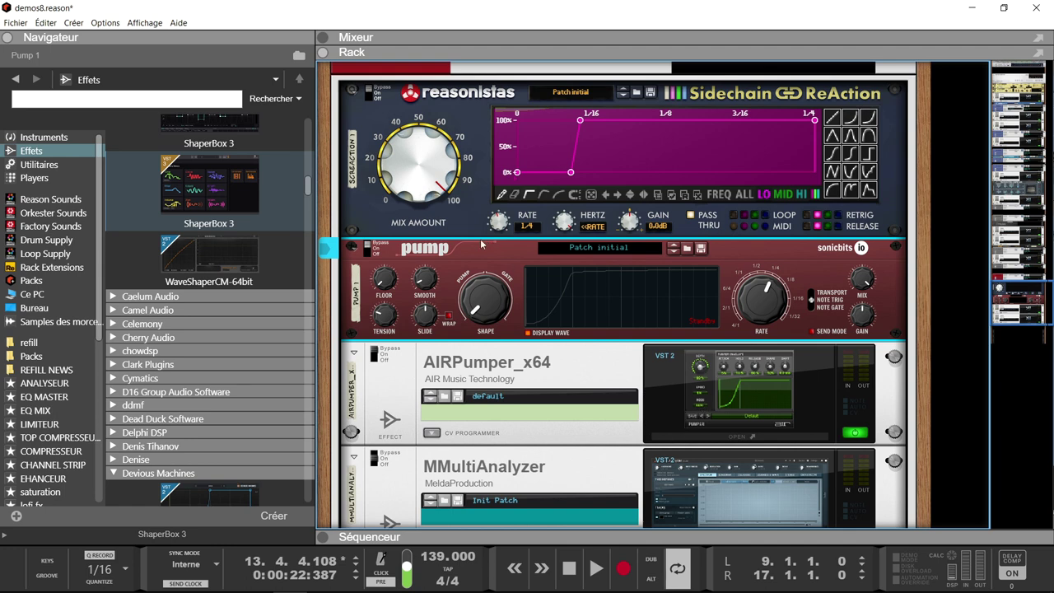
# Step: Browse the effects for the ShaperBox 3, Devious Machines Duck and Nicky Romero Kickstart 2 sidechain plugins
pyautogui.click(255, 195)
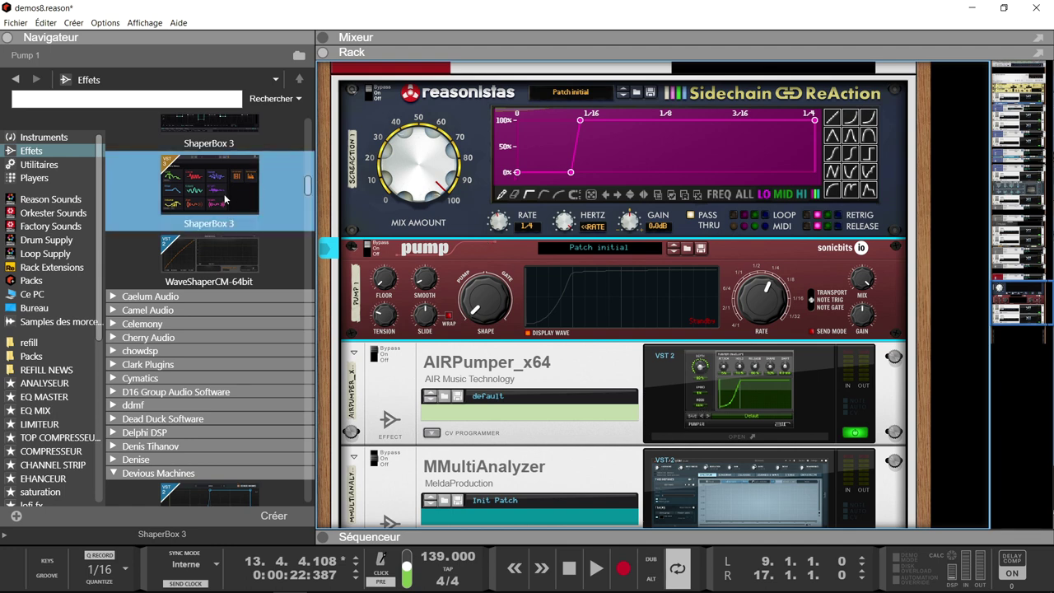
pyautogui.scroll(-5, 306, 193)
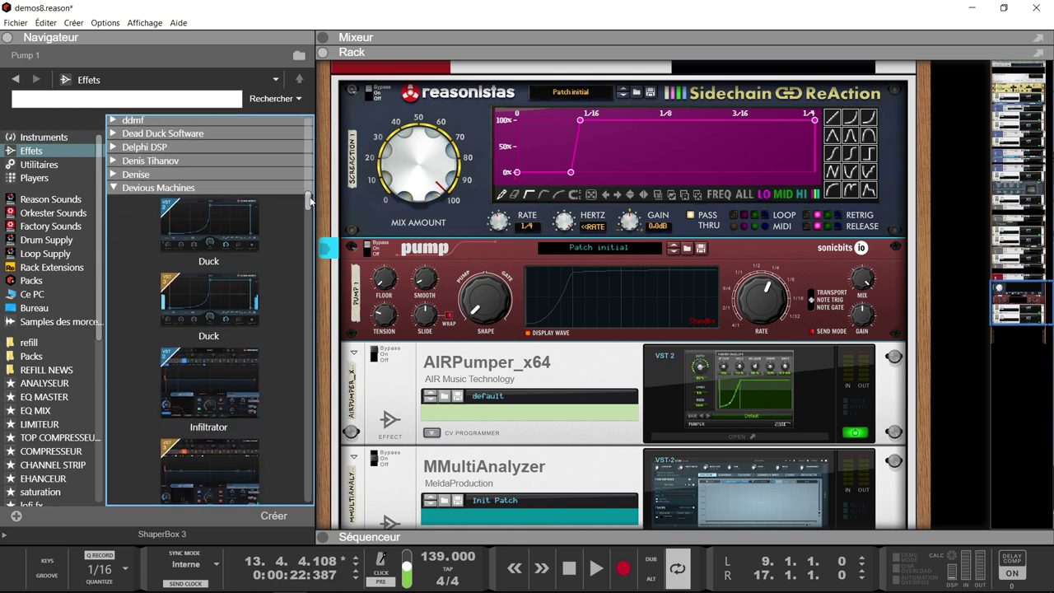
pyautogui.click(210, 262)
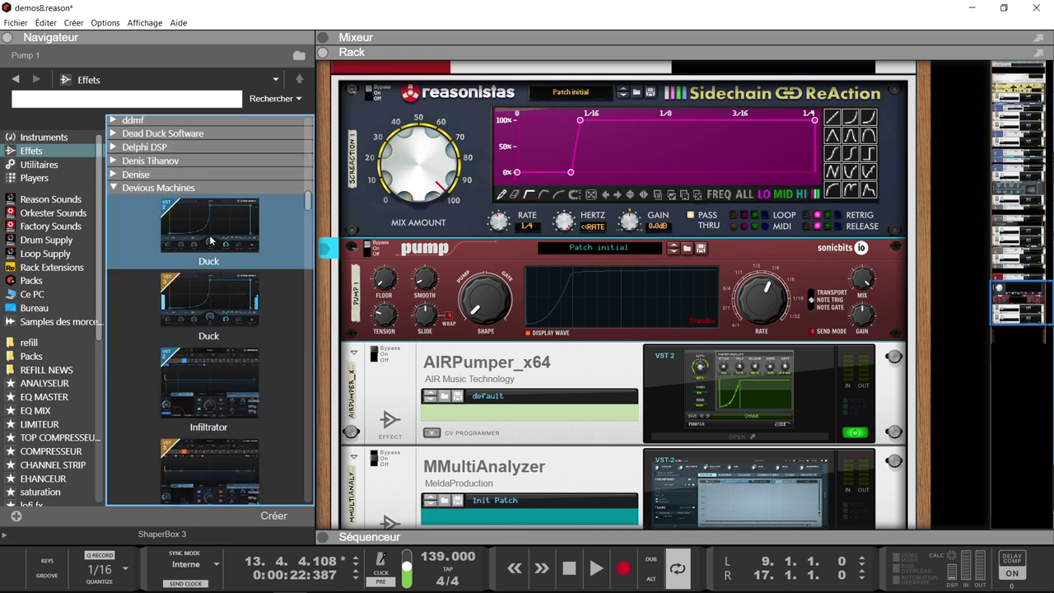
pyautogui.scroll(-3, 313, 215)
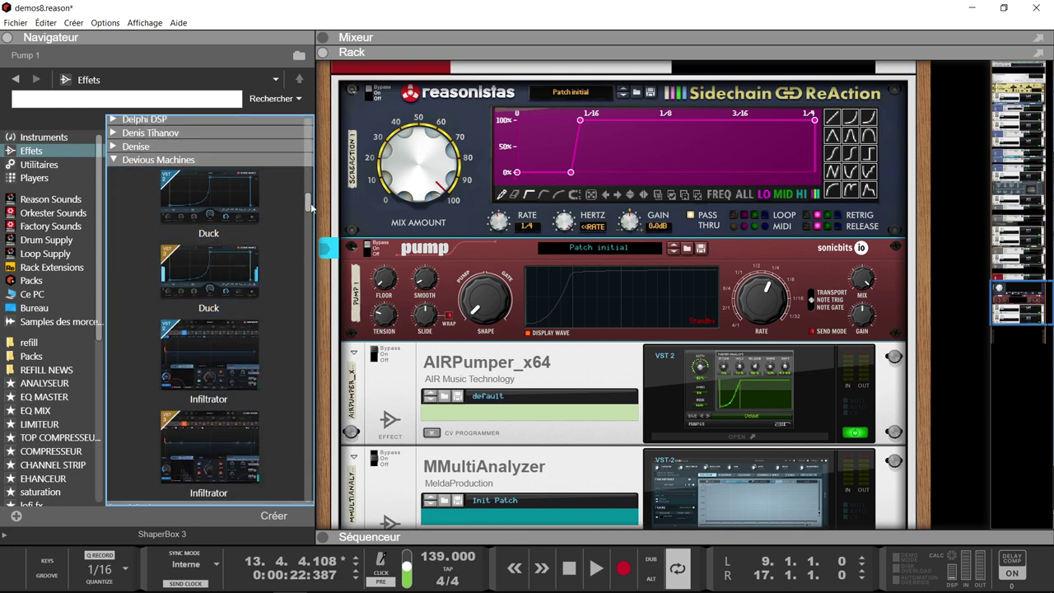
pyautogui.moveTo(313, 216); pyautogui.dragTo(314, 267)
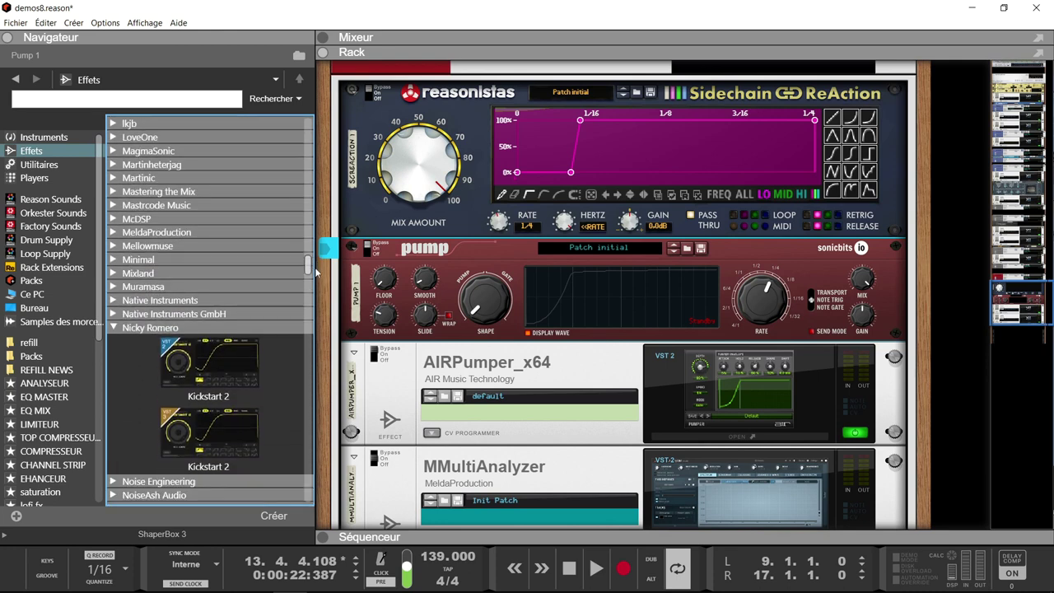
pyautogui.click(221, 363)
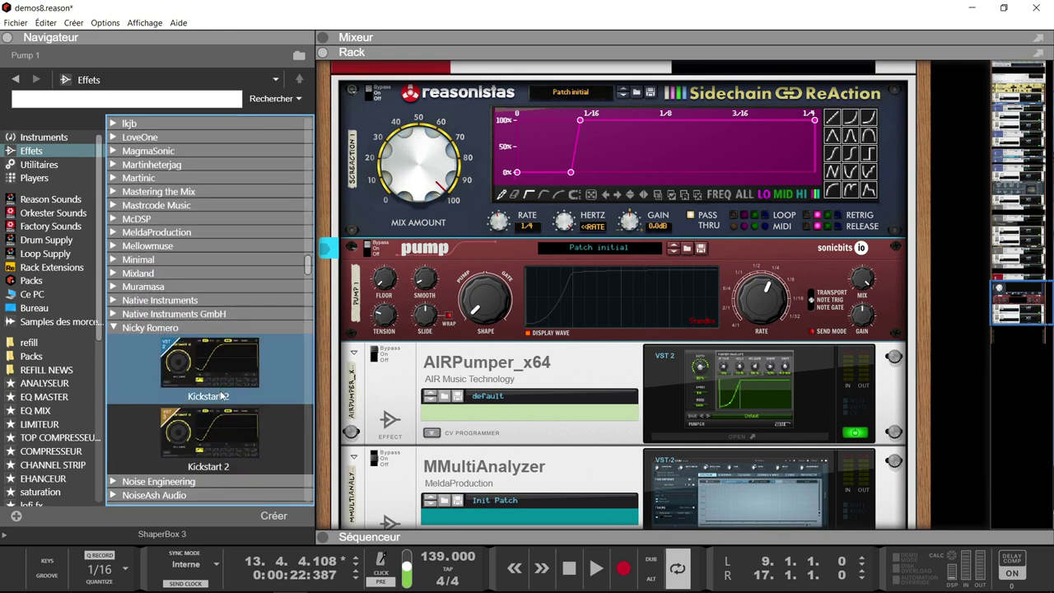
pyautogui.moveTo(222, 396); pyautogui.dragTo(548, 286)
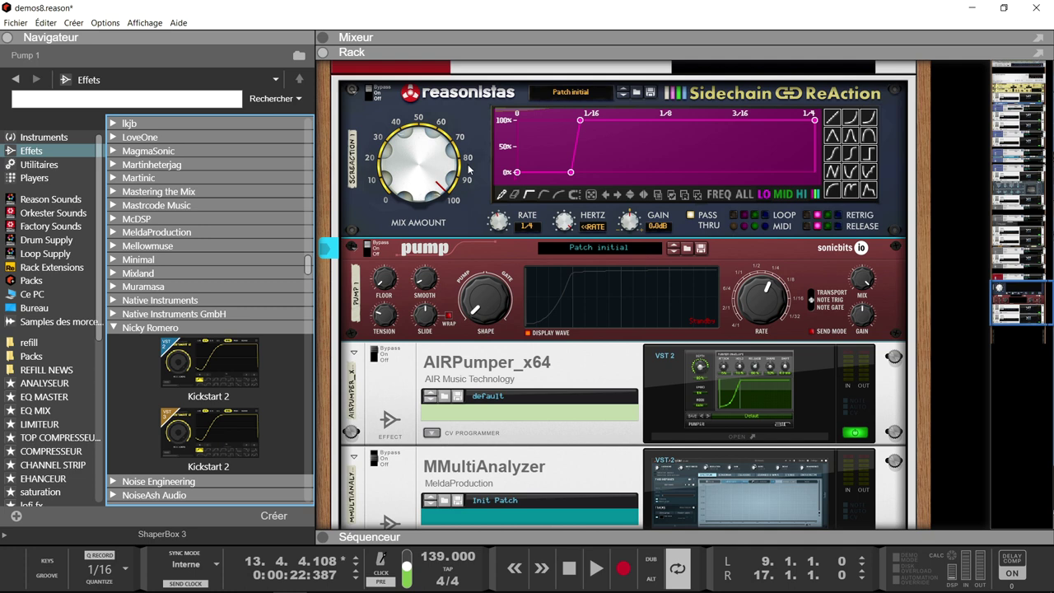
pyautogui.moveTo(470, 169)
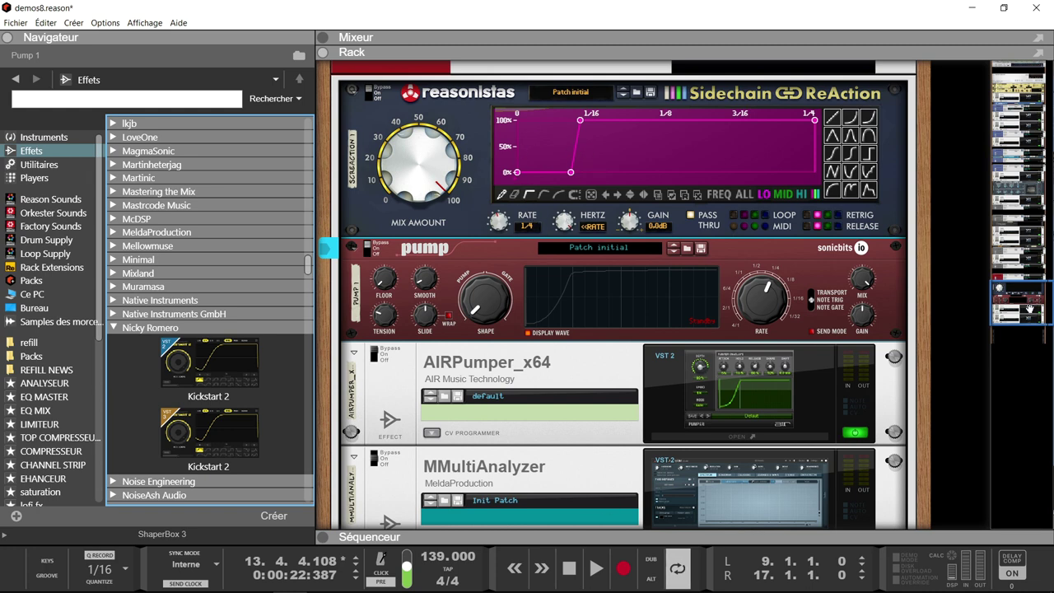
# Step: Show the sequencer, open the Pump 1 track's clip in the note editor and select all its C3 notes
pyautogui.scroll(-3, 1030, 308)
pyautogui.click(336, 536)
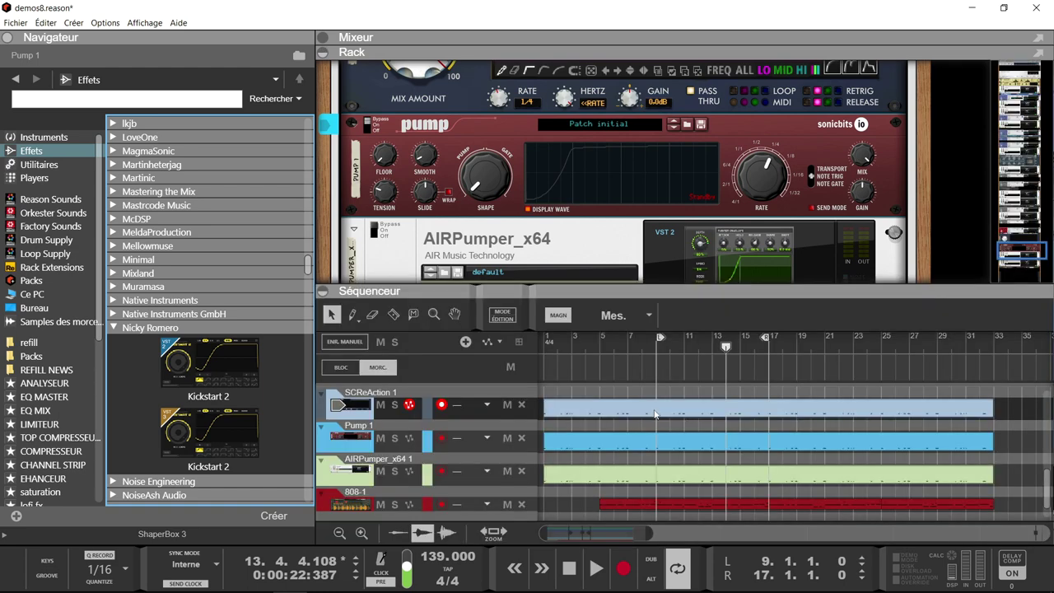
pyautogui.scroll(3, 735, 402)
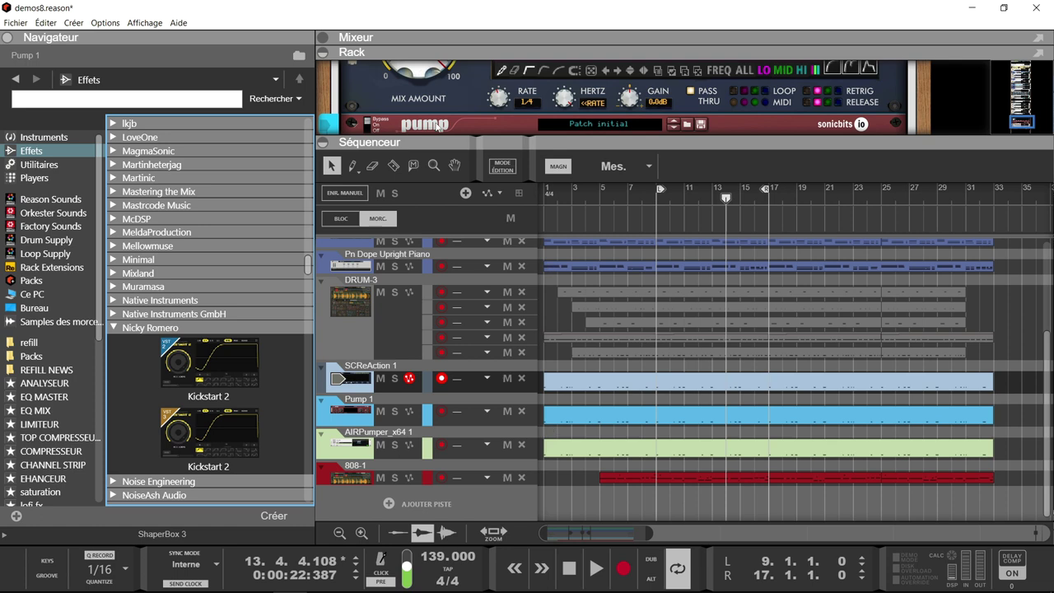
pyautogui.doubleClick(564, 419)
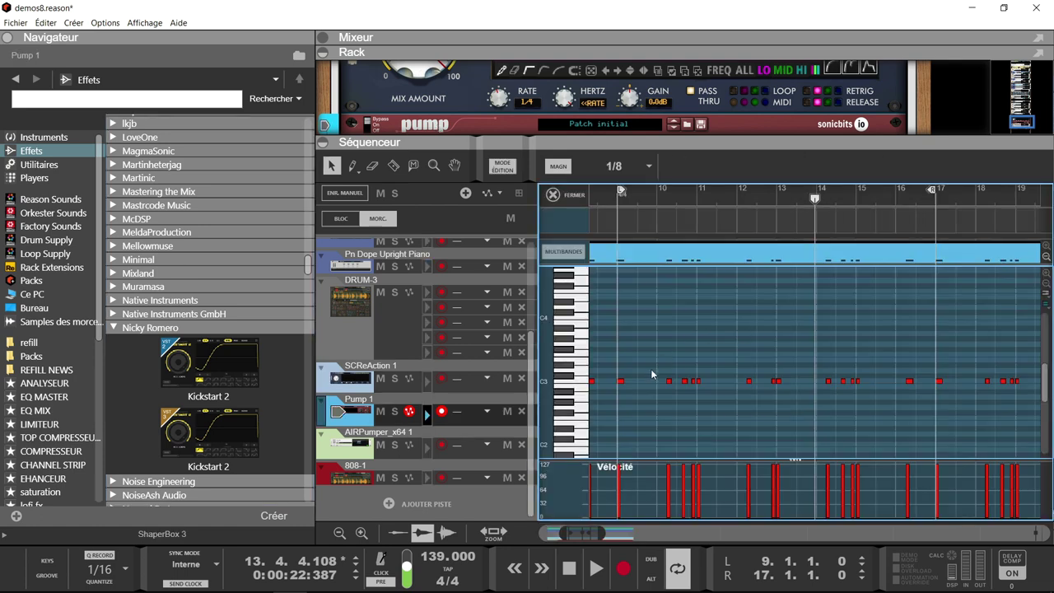
pyautogui.click(583, 379)
# Step: Enlarge the rack area above the sequencer to show the sidechain devices, and play the song from the start
pyautogui.scroll(4, 476, 81)
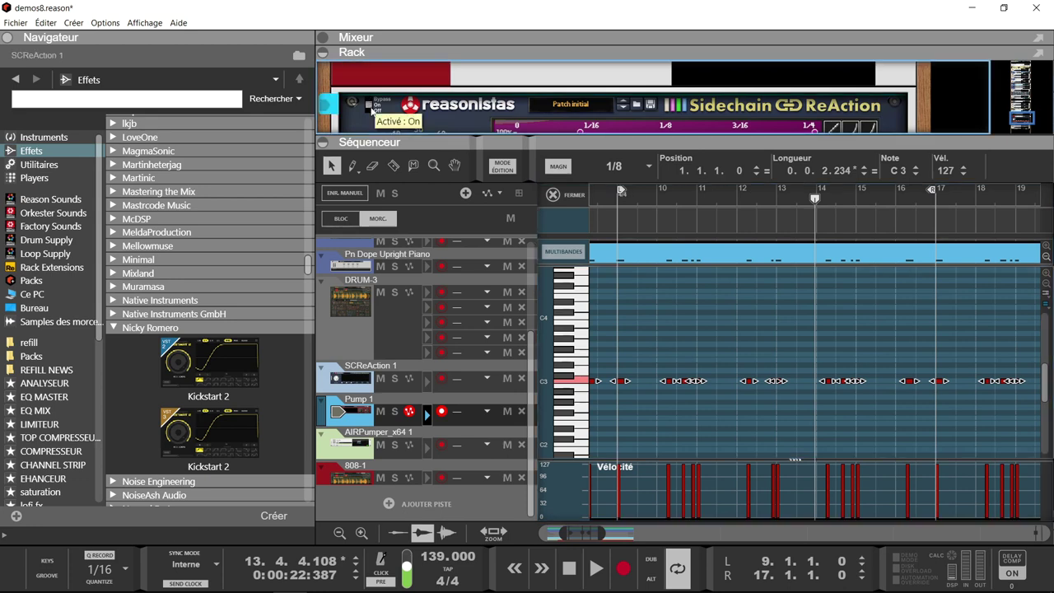
pyautogui.moveTo(420, 142); pyautogui.dragTo(420, 273)
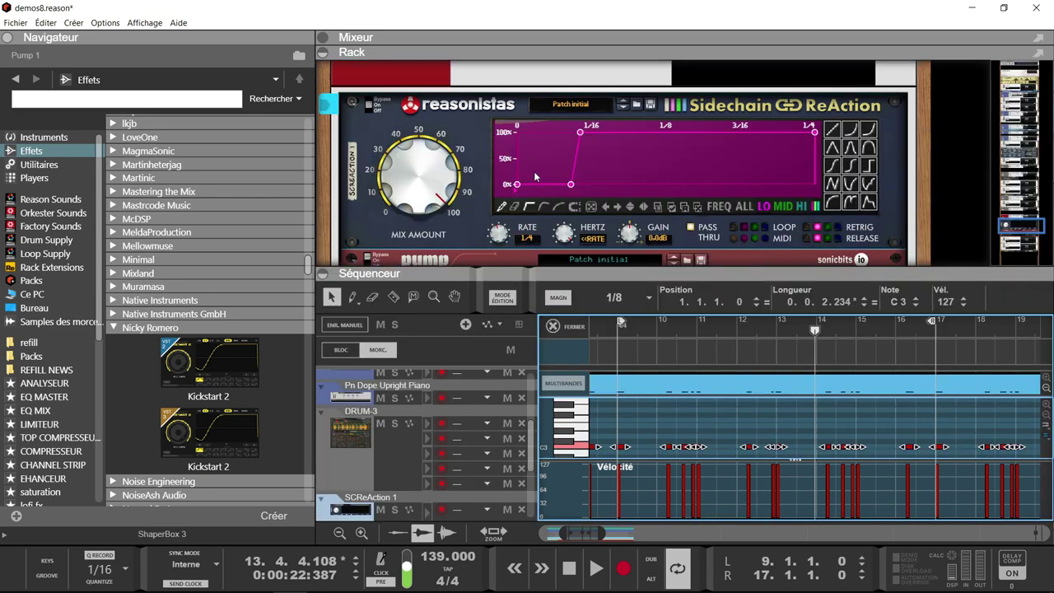
pyautogui.scroll(-3, 534, 171)
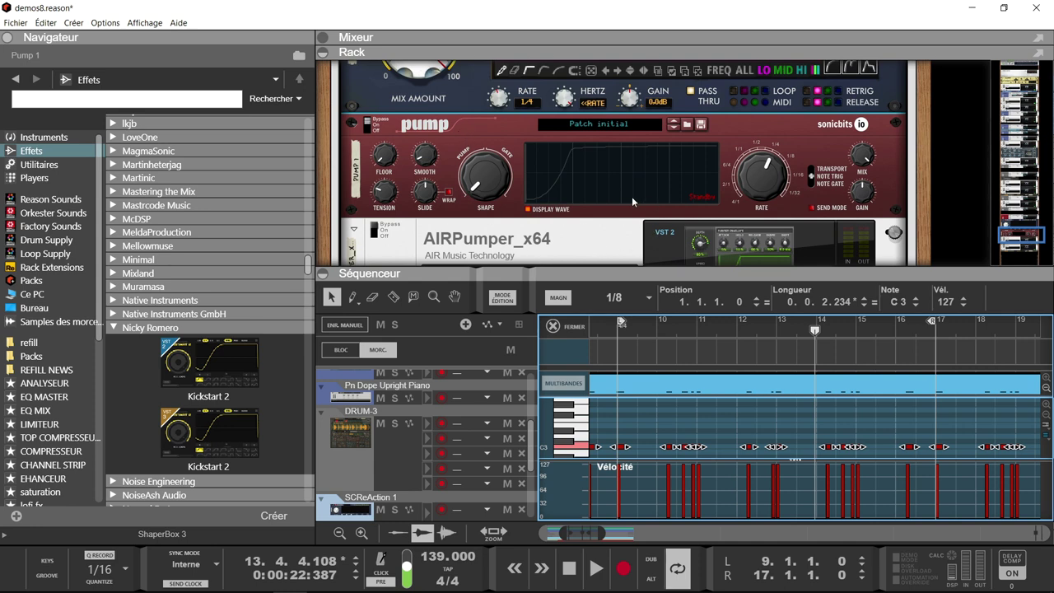
pyautogui.press('Home')
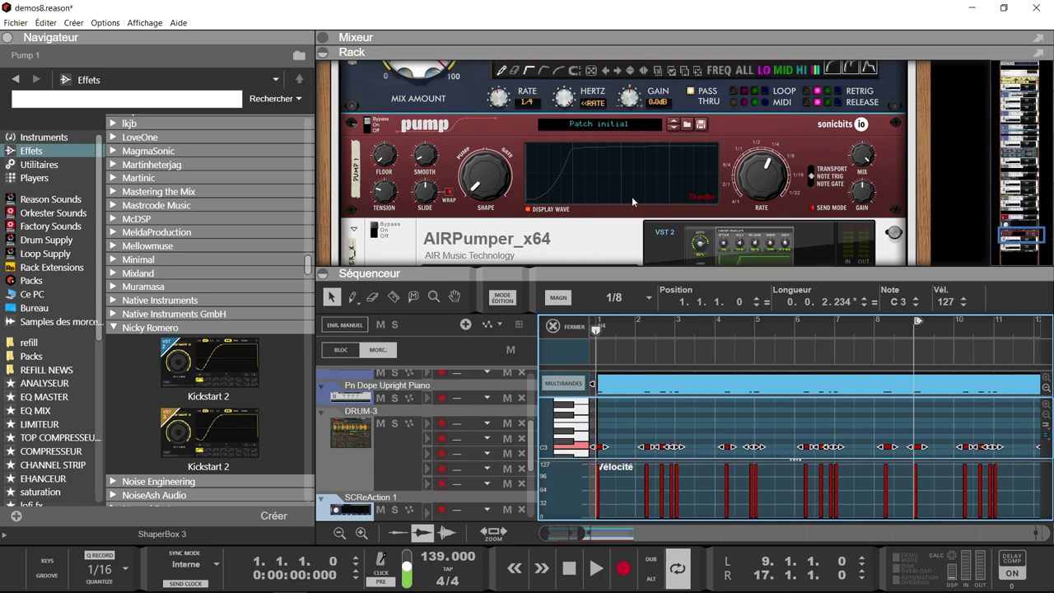
pyautogui.scroll(3, 631, 196)
pyautogui.press('space')
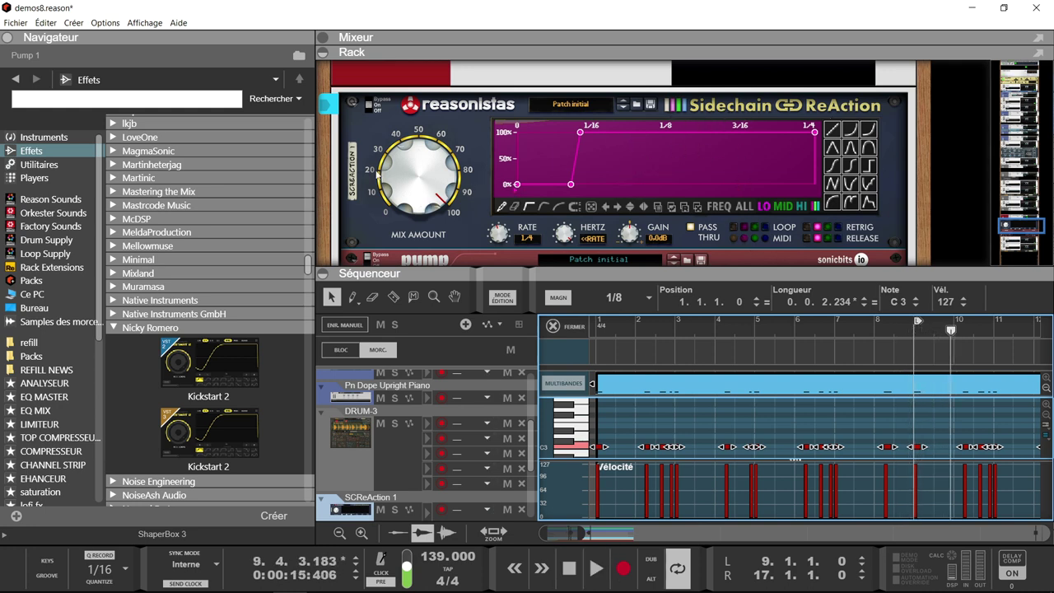
# Step: Examine Sidechain ReAction's MID, HI and LO band selectors and the CV and audio connections on its rear panel
pyautogui.scroll(-2, 504, 186)
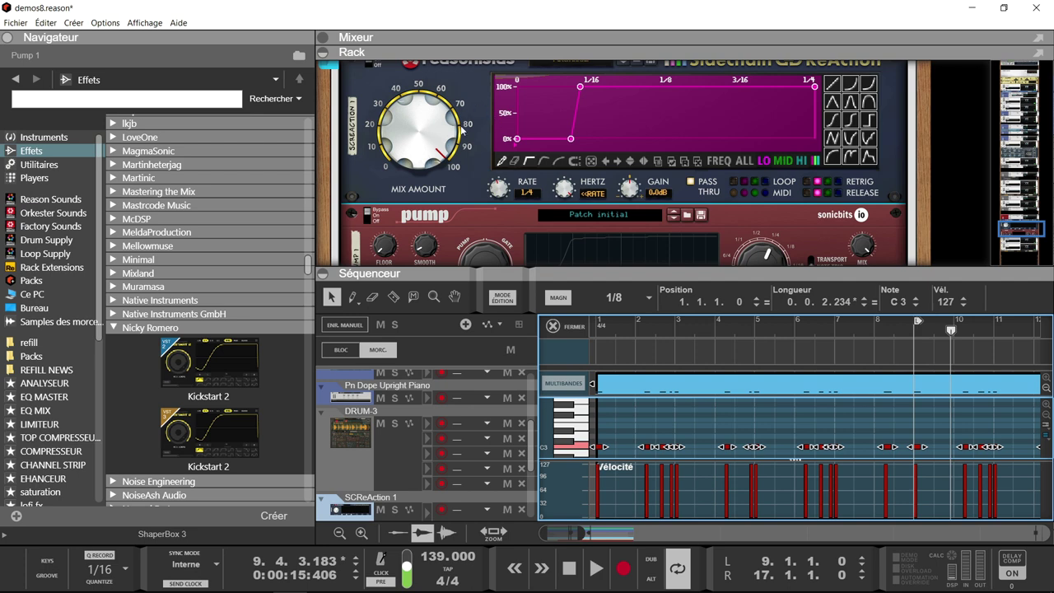
pyautogui.click(783, 163)
pyautogui.click(802, 162)
pyautogui.click(764, 162)
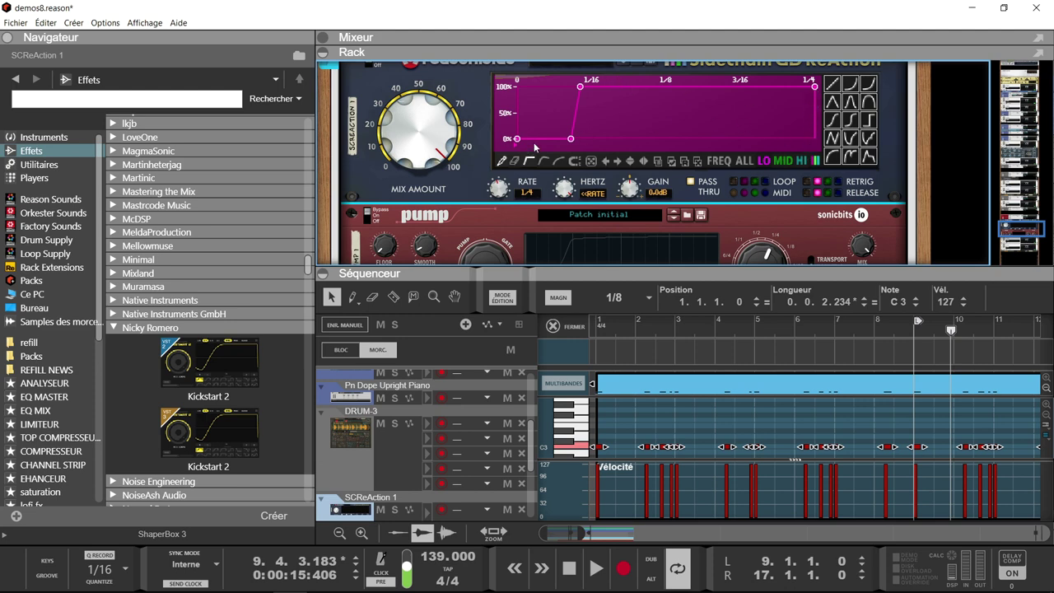
pyautogui.press('Tab')
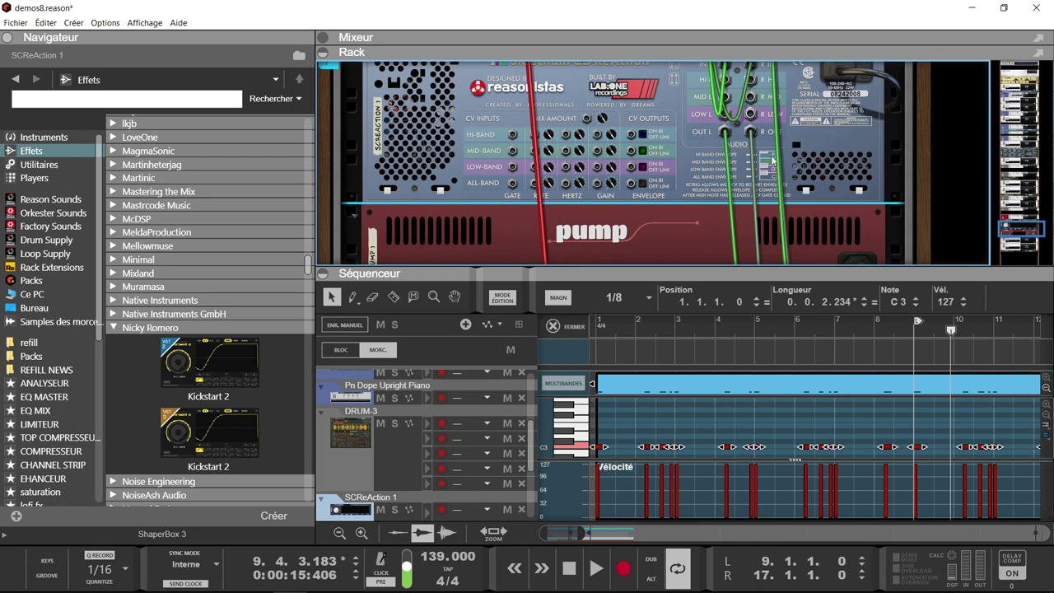
pyautogui.press('Tab')
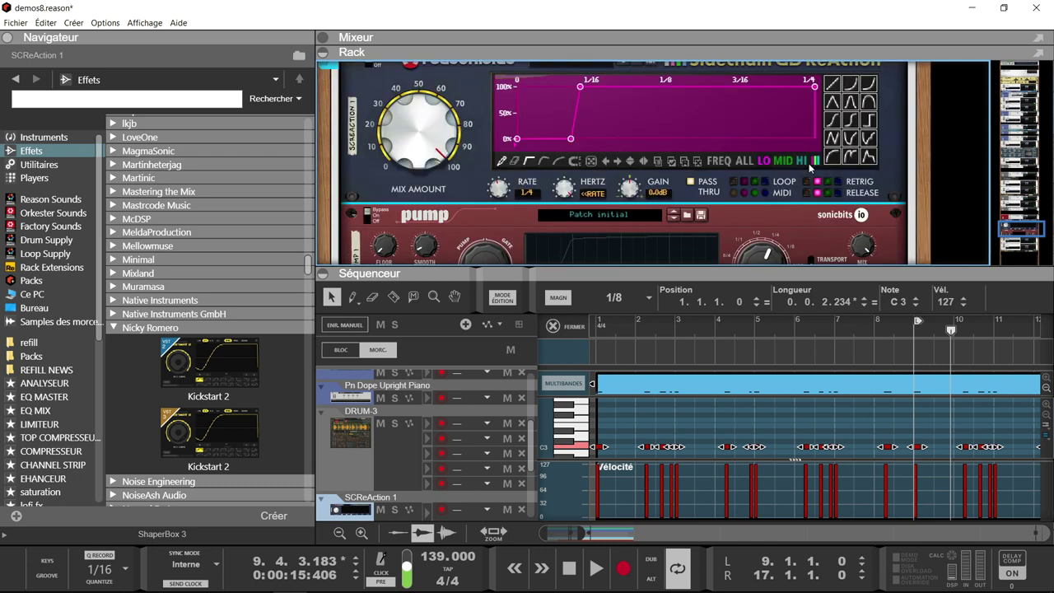
# Step: Switch the note editor from the Pump 1 clip to the SCReAction 1 clip and play the song from the start
pyautogui.click(553, 326)
pyautogui.doubleClick(571, 389)
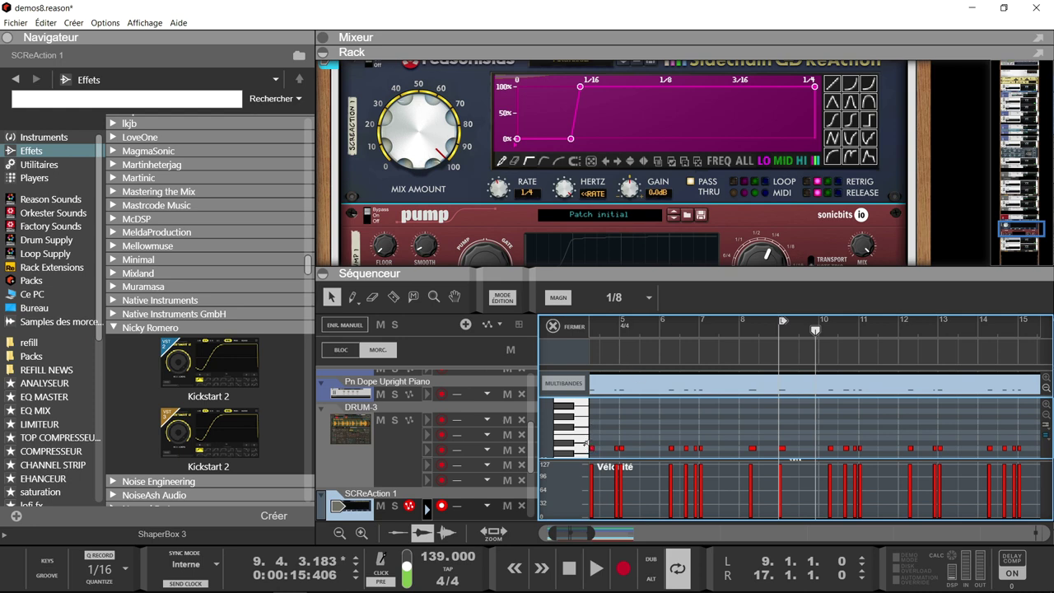
pyautogui.press('Home')
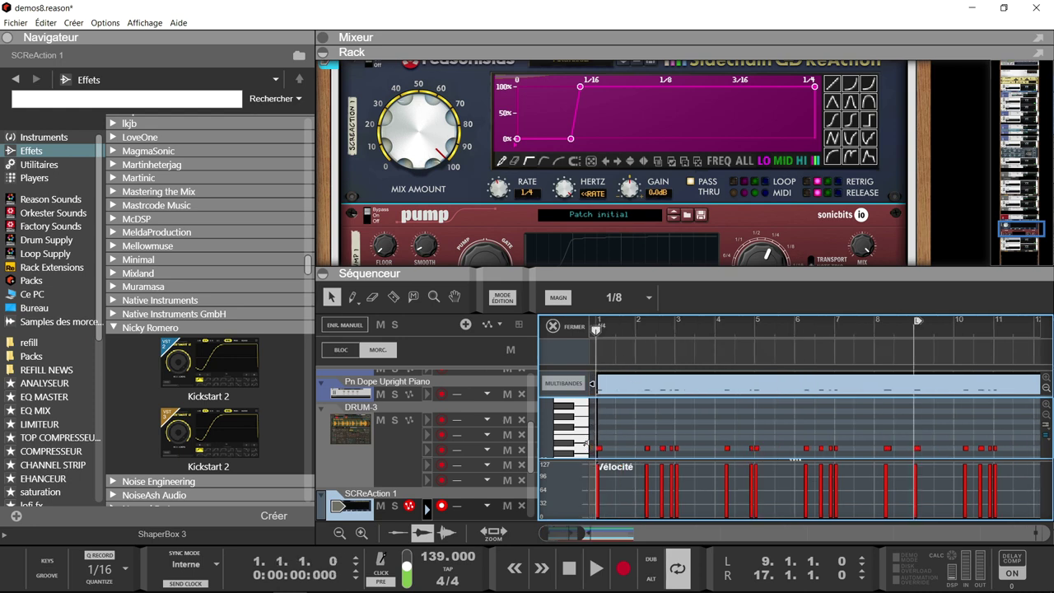
pyautogui.press('space')
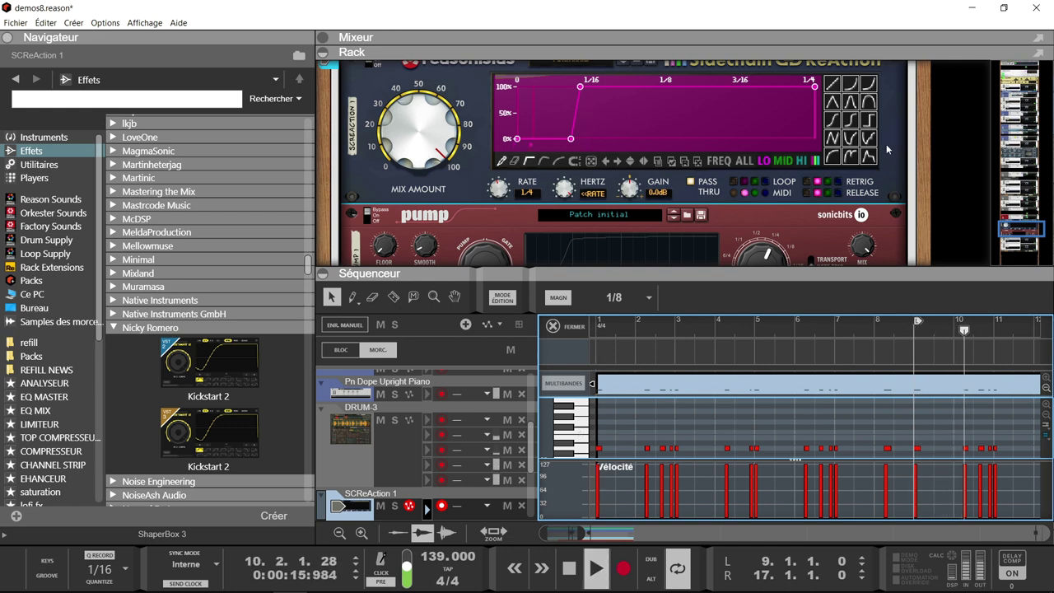
# Step: Examine the 808 waveform in MMultiAnalyzer's Loudness & Wave view with the kick track hidden, and close the analyzer
pyautogui.scroll(-5, 887, 147)
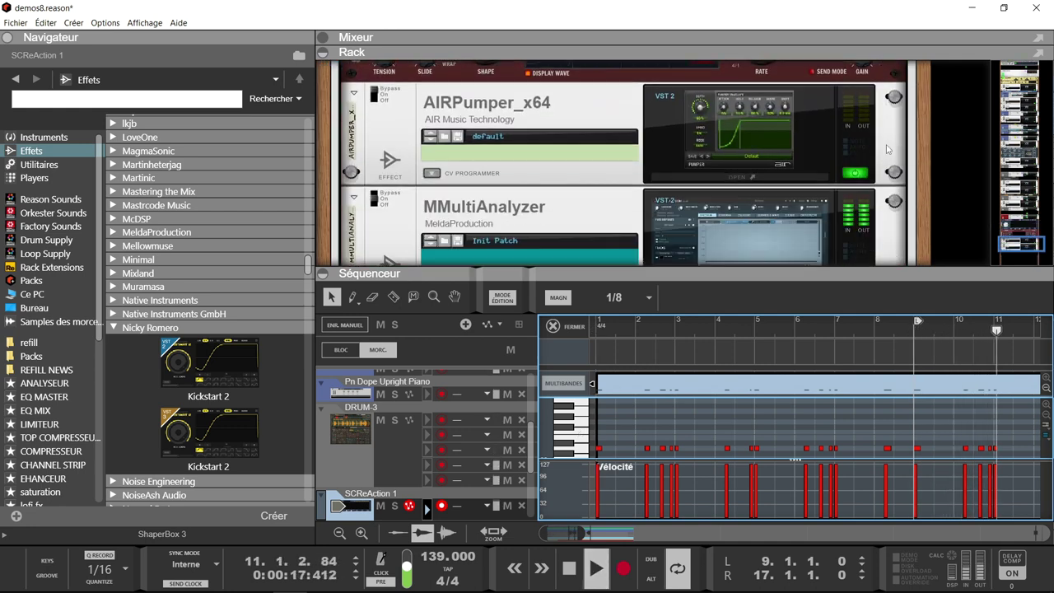
pyautogui.click(732, 222)
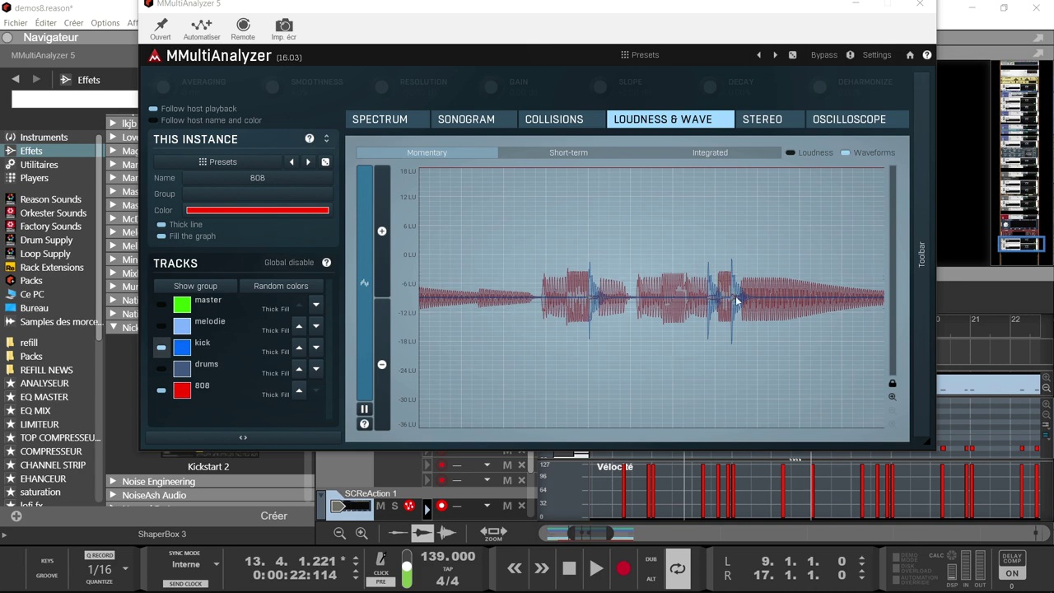
pyautogui.click(161, 349)
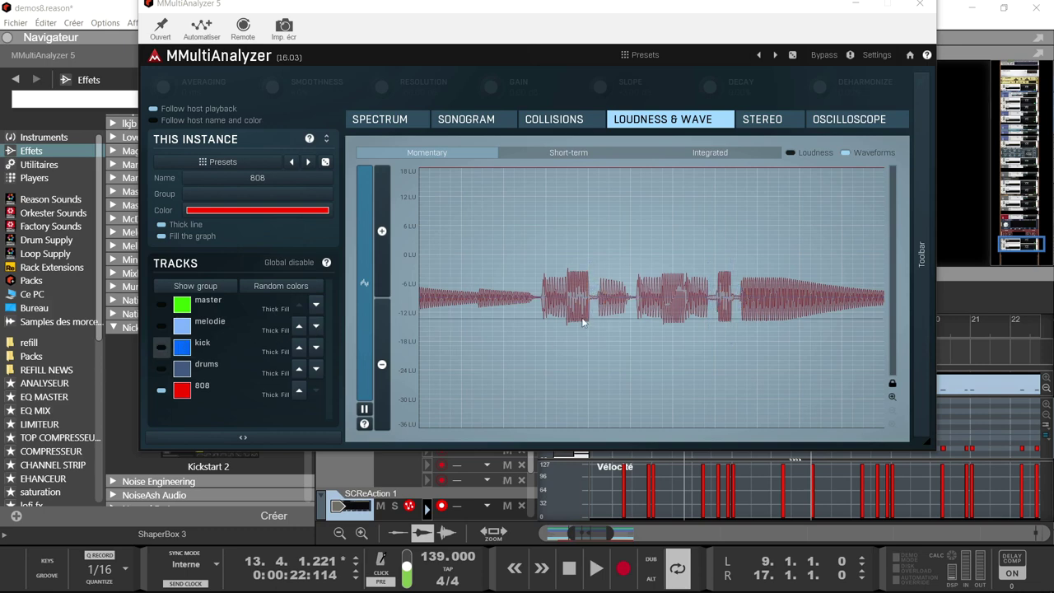
pyautogui.rightClick(596, 279)
pyautogui.click(723, 208)
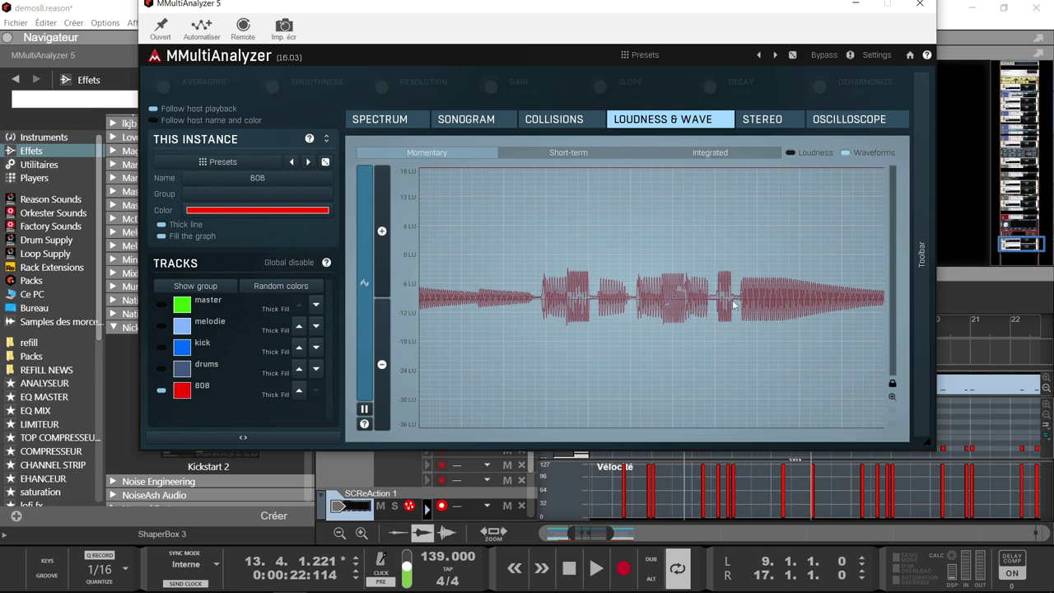
pyautogui.click(920, 4)
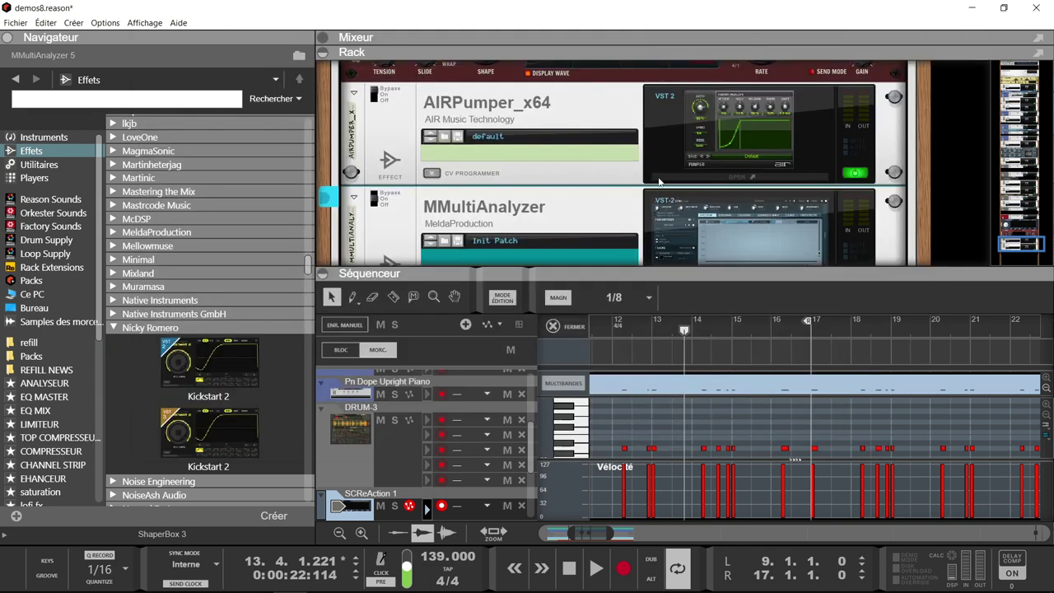
# Step: Bypass Sidechain ReAction and turn the Pump device on
pyautogui.scroll(3, 603, 112)
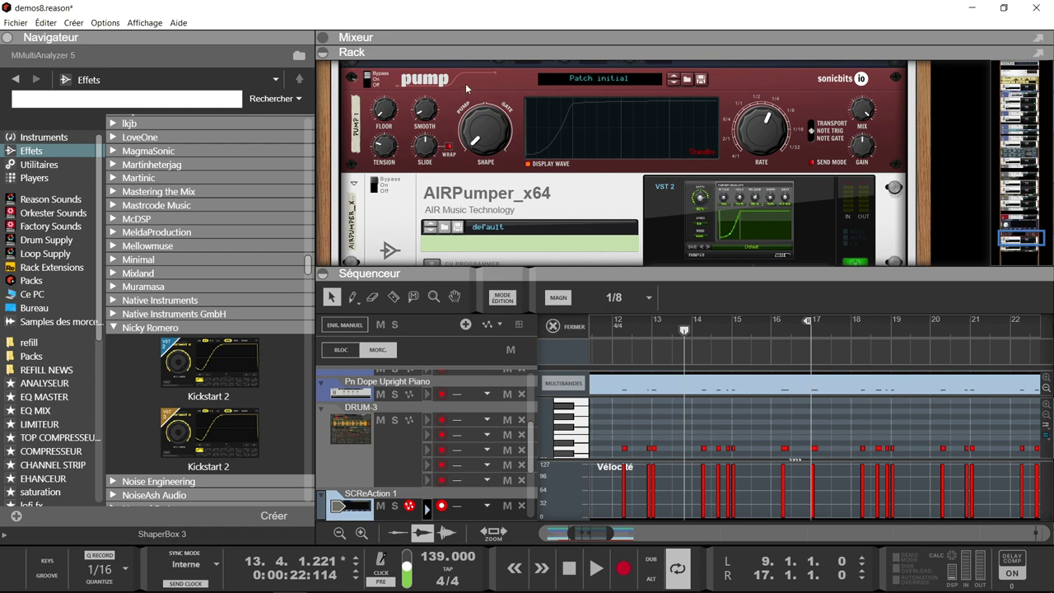
pyautogui.scroll(6, 465, 83)
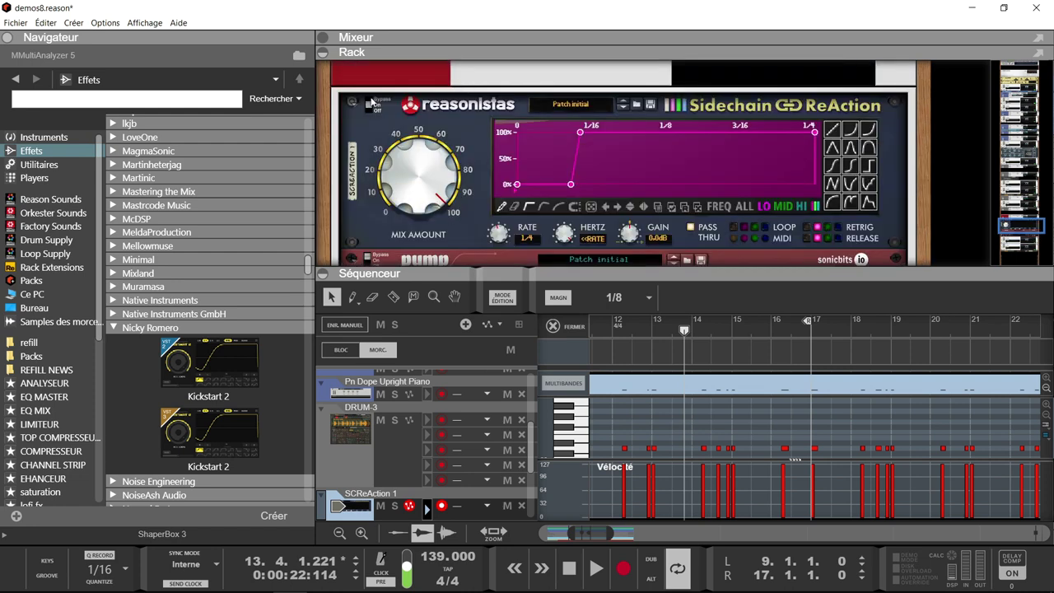
pyautogui.click(372, 102)
pyautogui.scroll(-2, 370, 219)
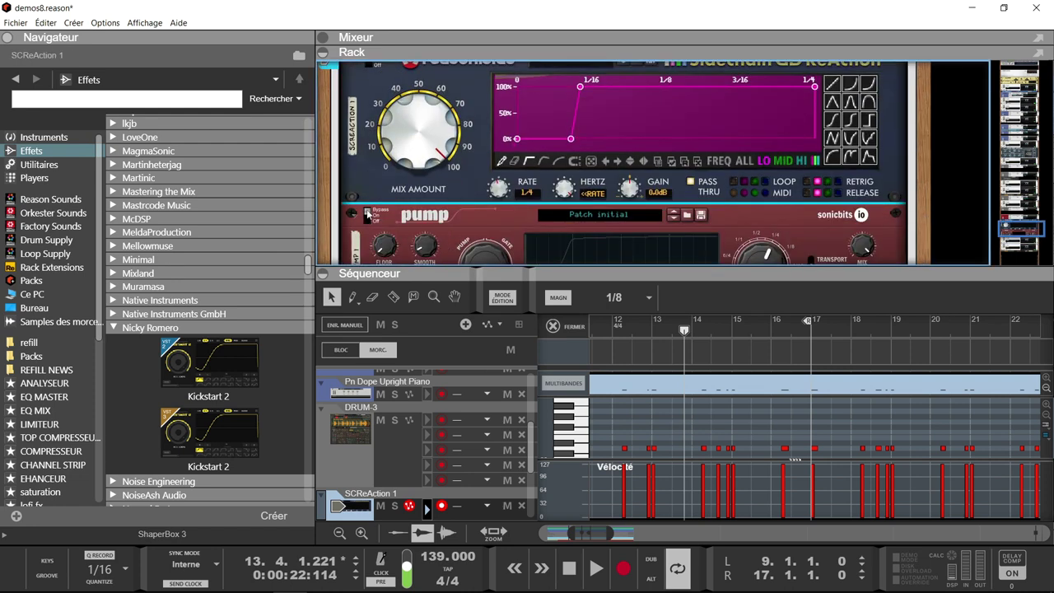
pyautogui.click(367, 213)
pyautogui.scroll(-2, 367, 212)
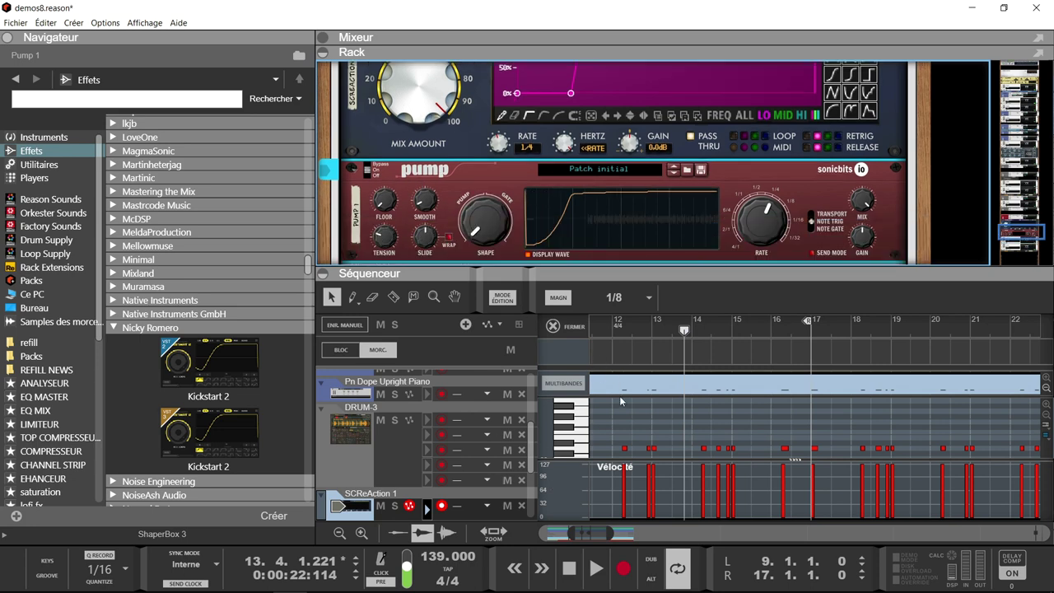
# Step: Close the note editor, select the Pump 1 track and play the song from bar 9
pyautogui.click(556, 327)
pyautogui.click(558, 449)
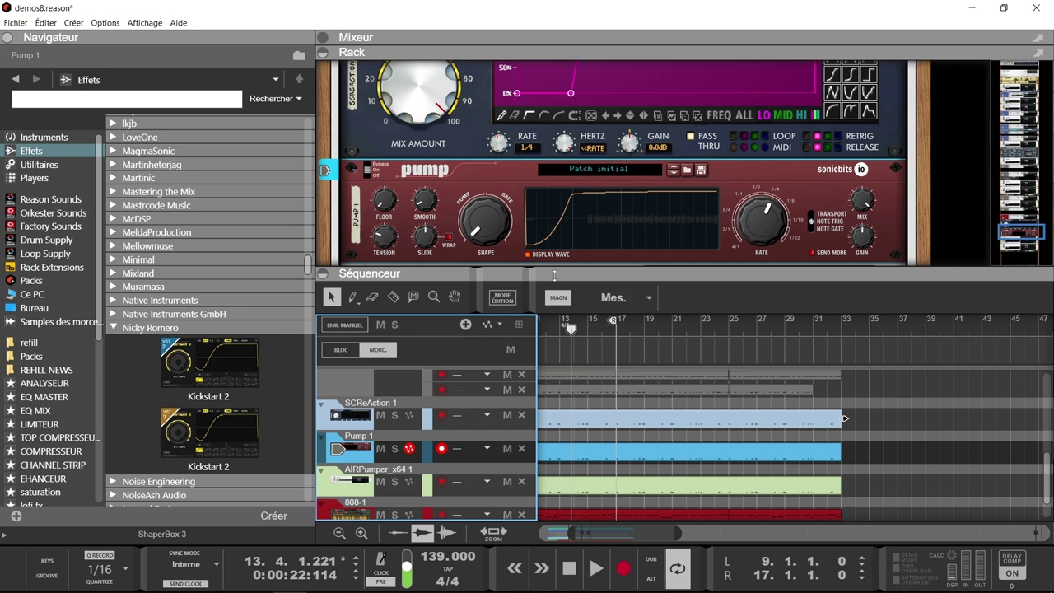
pyautogui.moveTo(555, 276); pyautogui.dragTo(555, 277)
pyautogui.press('KP_0')
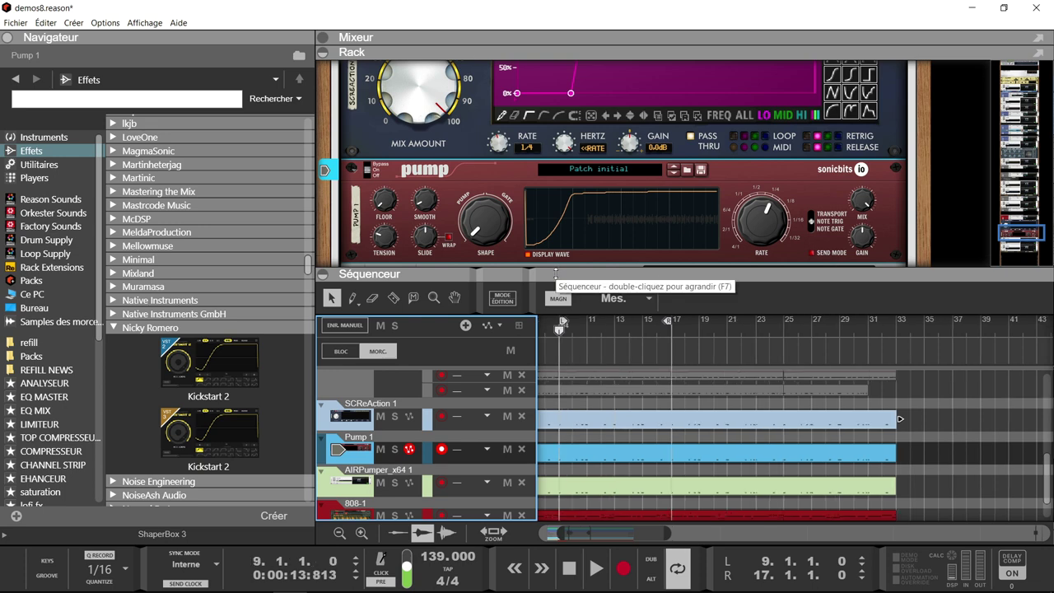
pyautogui.press('space')
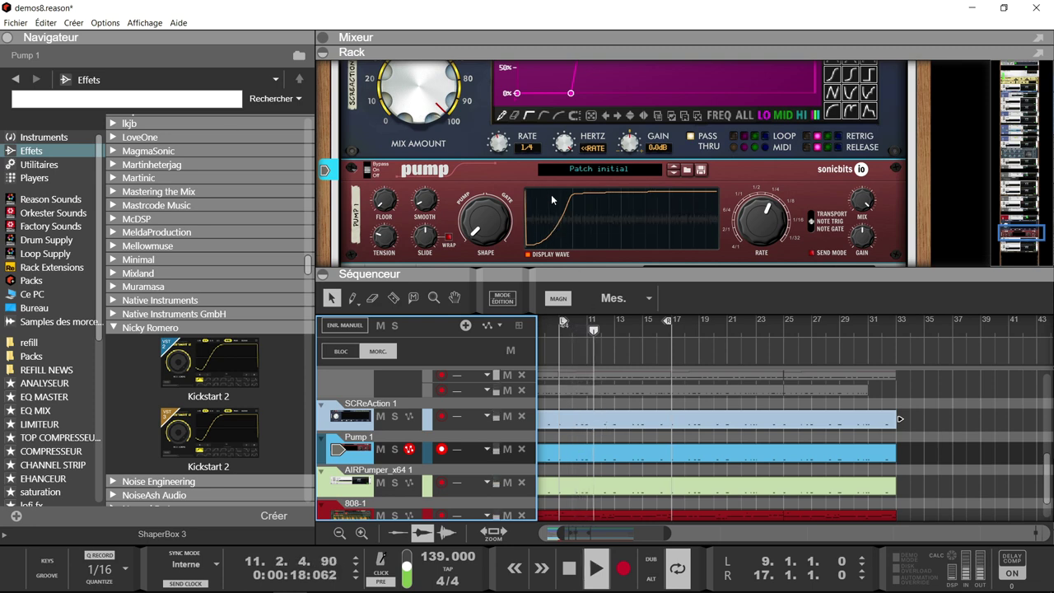
# Step: Examine the 808 waveform in MMultiAnalyzer with the kick track hidden and shown, and close the analyzer
pyautogui.scroll(3, 552, 219)
pyautogui.scroll(-3, 552, 202)
pyautogui.scroll(-2, 552, 200)
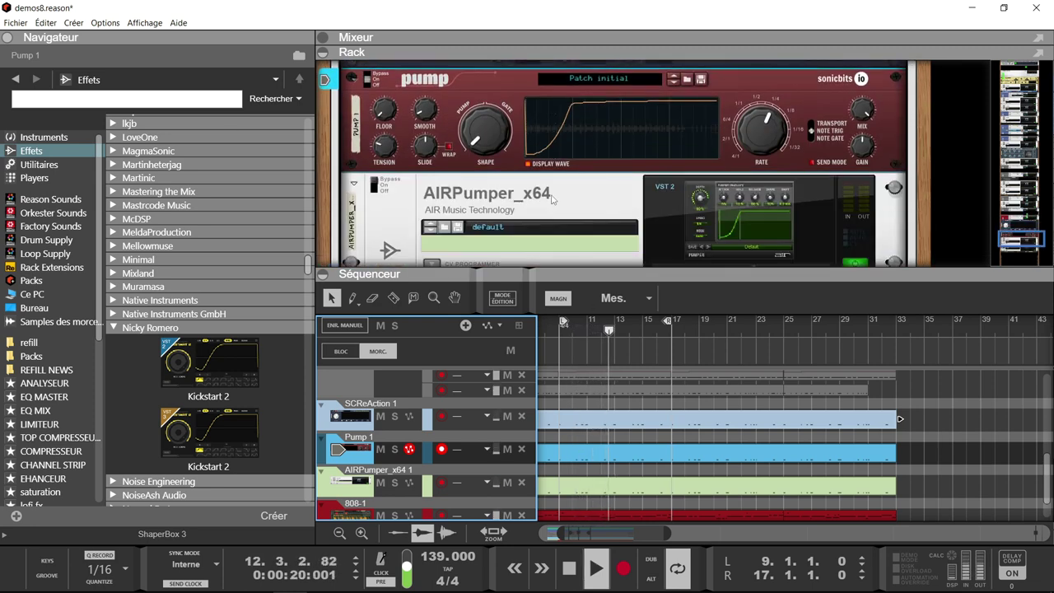
pyautogui.scroll(-2, 702, 228)
pyautogui.click(702, 228)
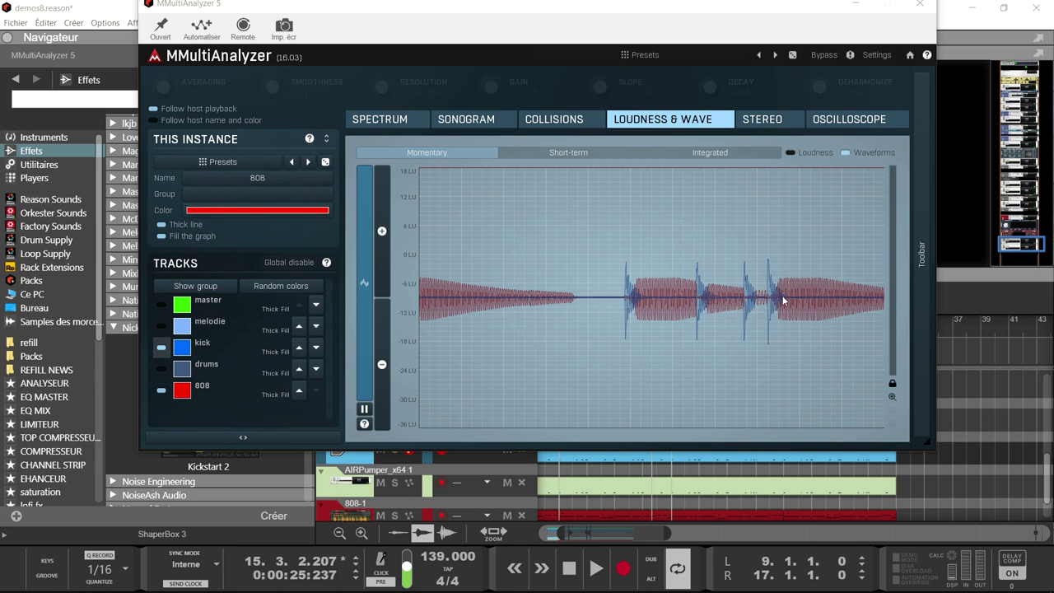
pyautogui.click(161, 351)
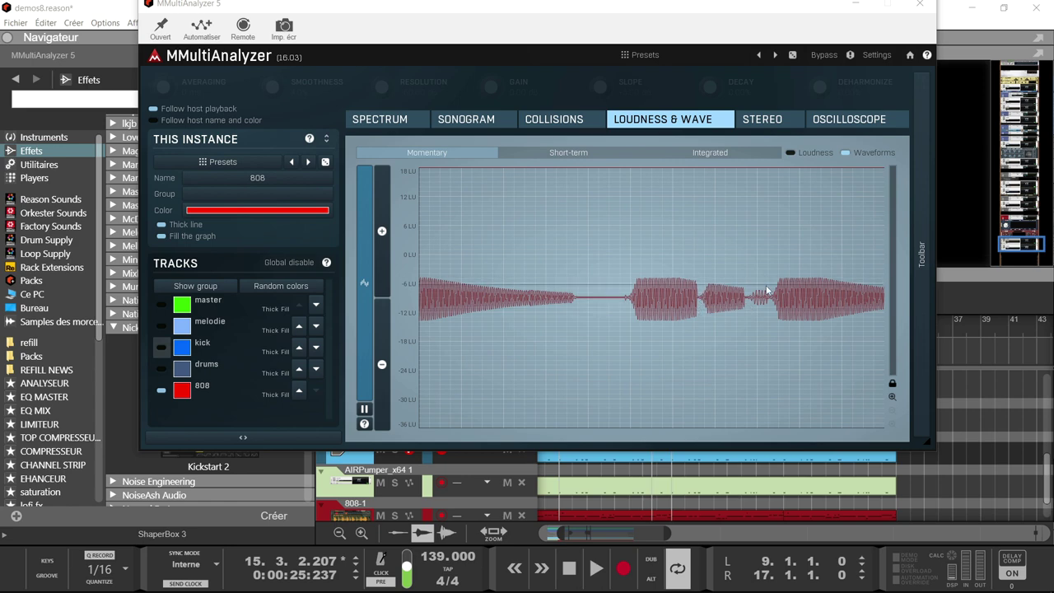
pyautogui.click(160, 349)
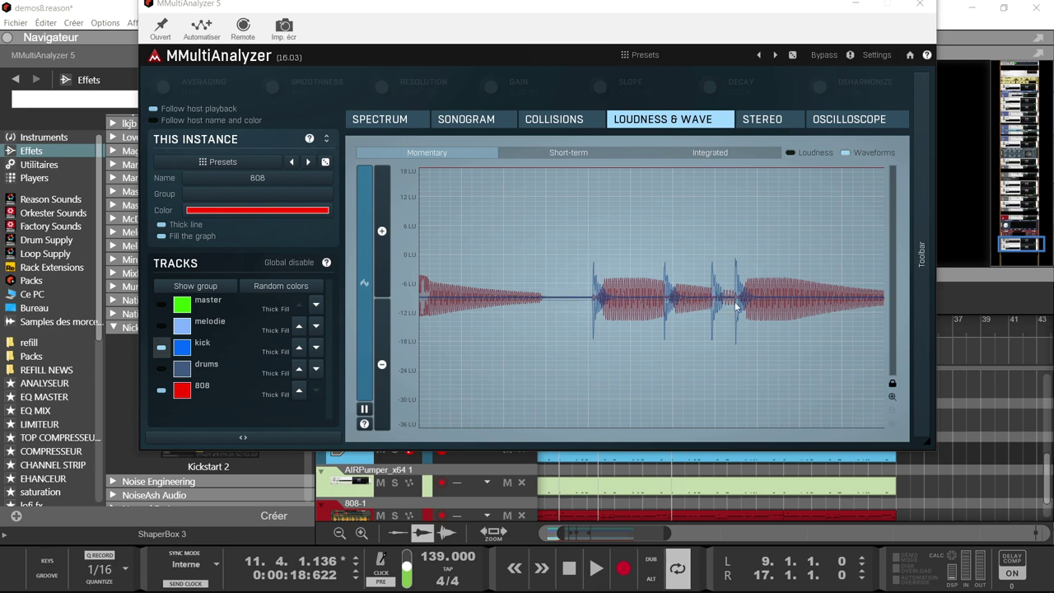
pyautogui.click(161, 348)
pyautogui.click(161, 347)
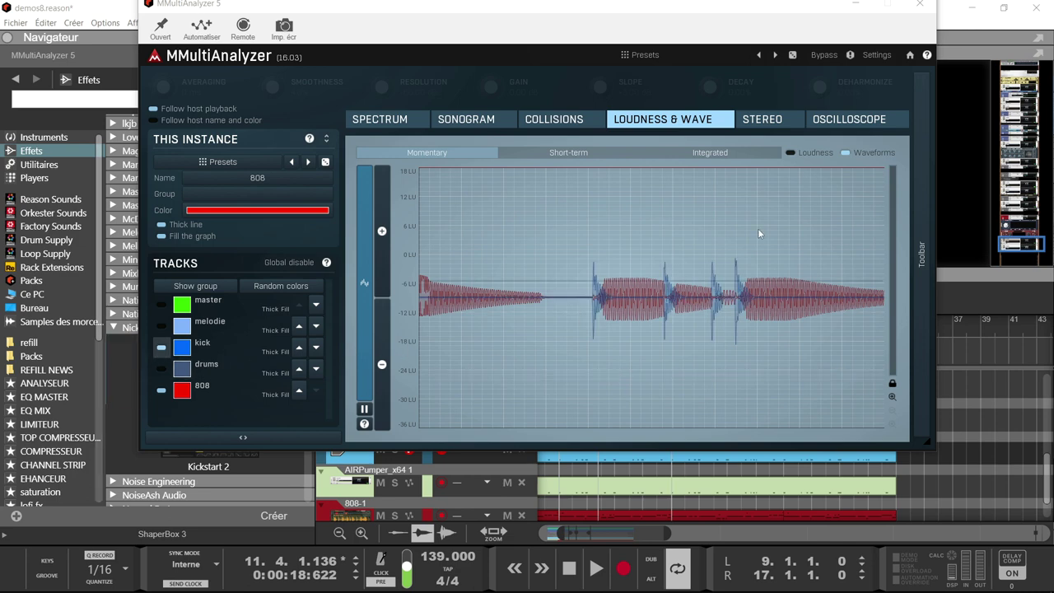
pyautogui.rightClick(972, 7)
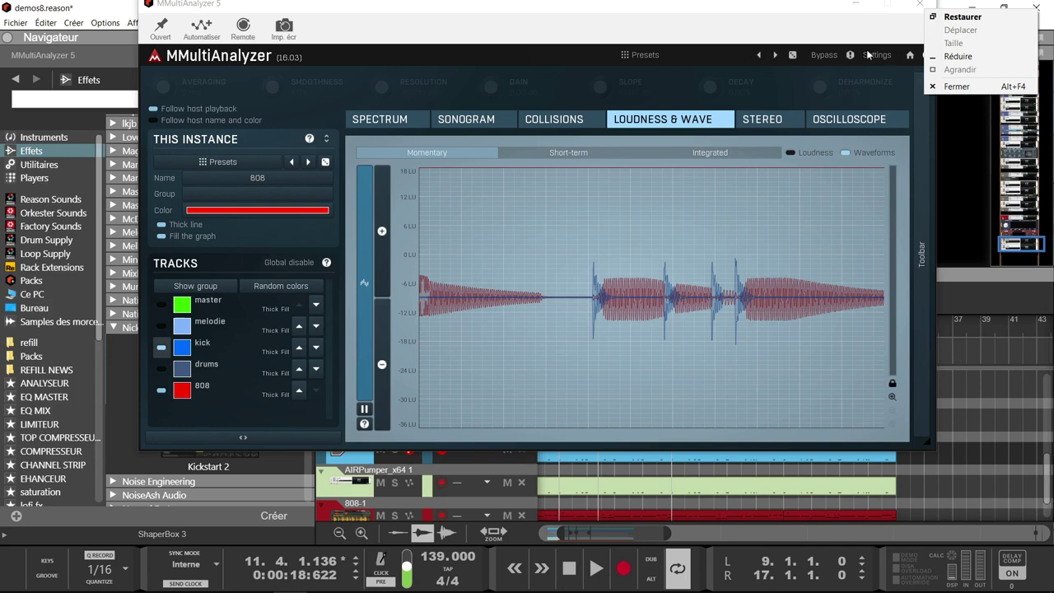
pyautogui.click(715, 515)
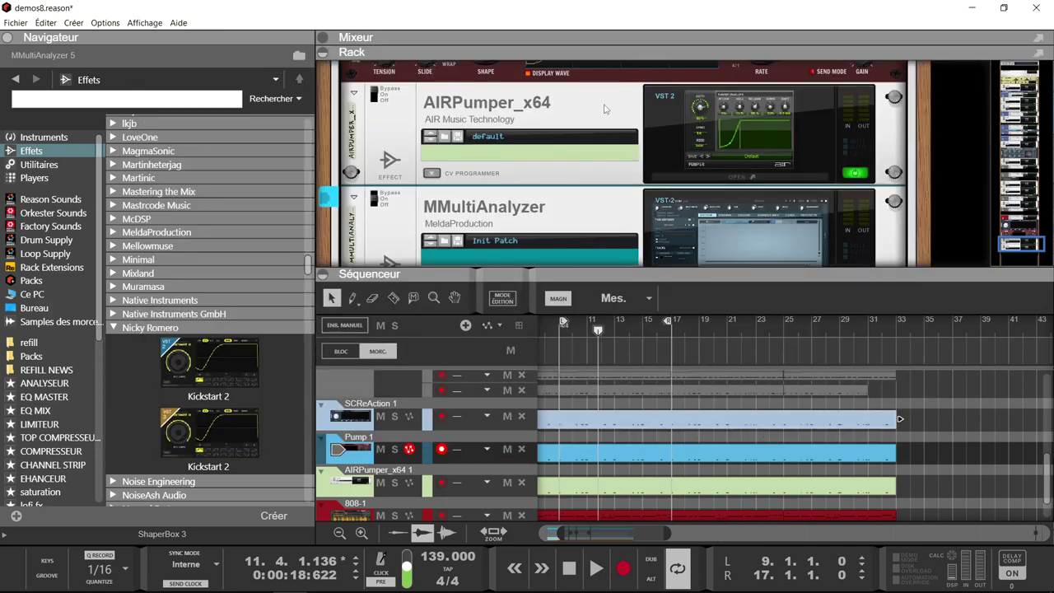
# Step: Adjust Pump's Tension slightly to reshape the ducking curve, and try its Floor control
pyautogui.scroll(1, 593, 97)
pyautogui.scroll(1, 562, 100)
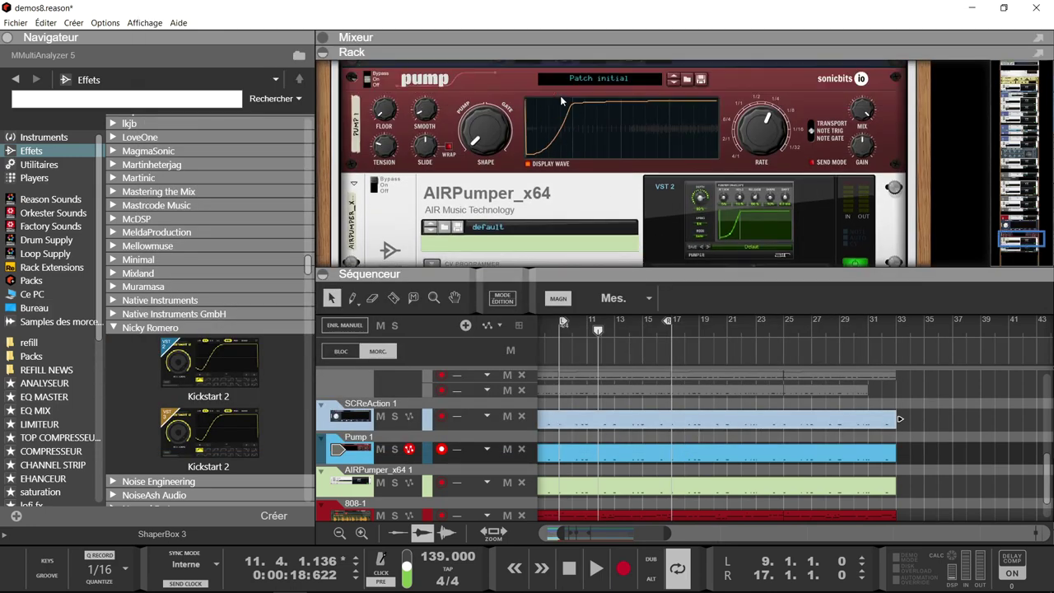
pyautogui.moveTo(384, 151); pyautogui.dragTo(381, 148)
pyautogui.moveTo(383, 122)
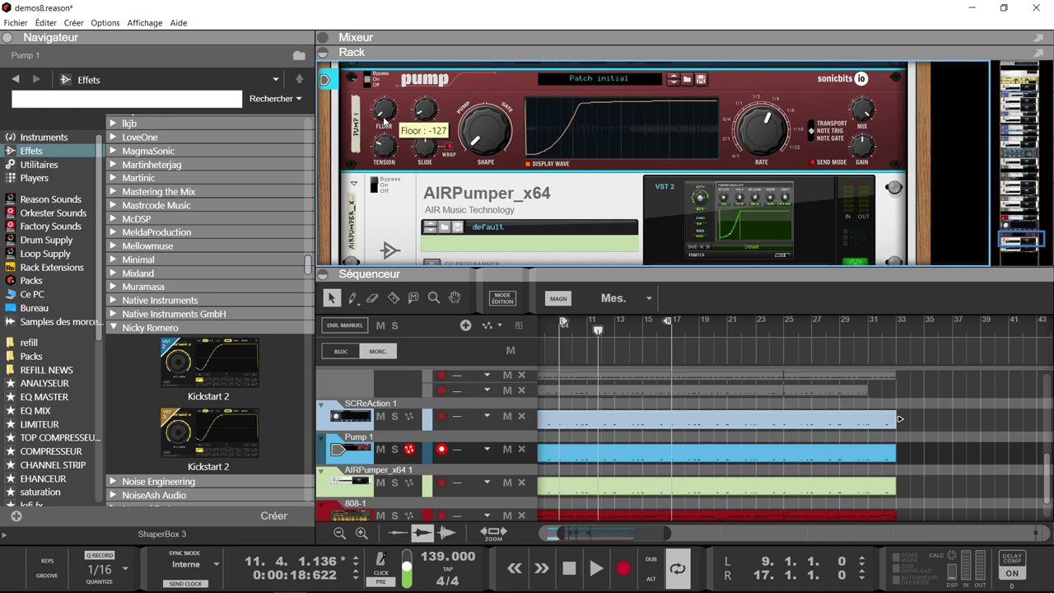
pyautogui.moveTo(384, 120)
pyautogui.mouseDown()
pyautogui.moveTo(381, 110)
pyautogui.moveTo(378, 126)
pyautogui.mouseUp()
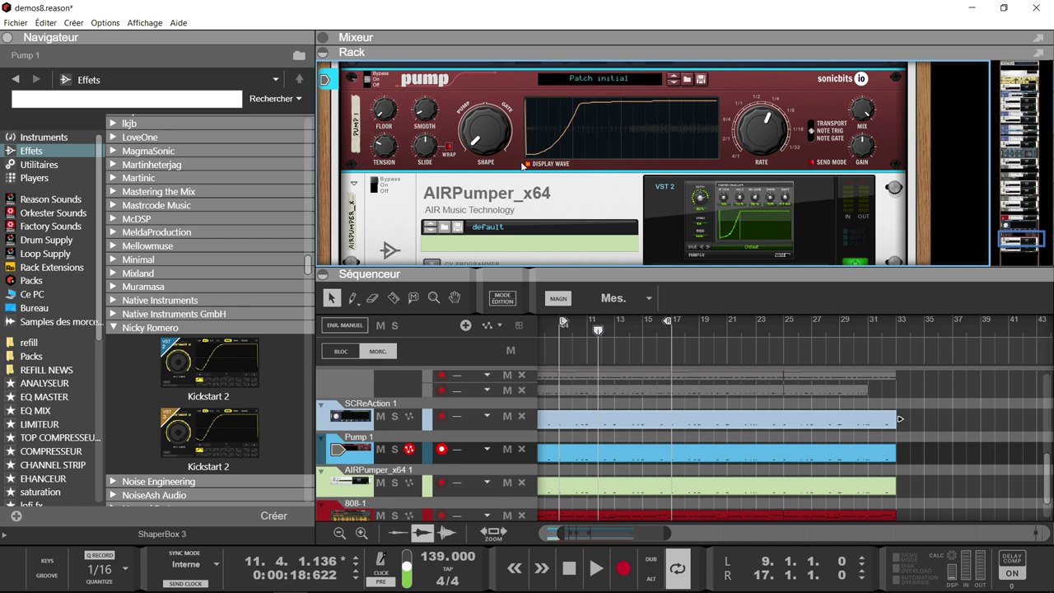
# Step: Bypass Pump, turn AIRPumper_x64 on and open its plugin window
pyautogui.click(370, 79)
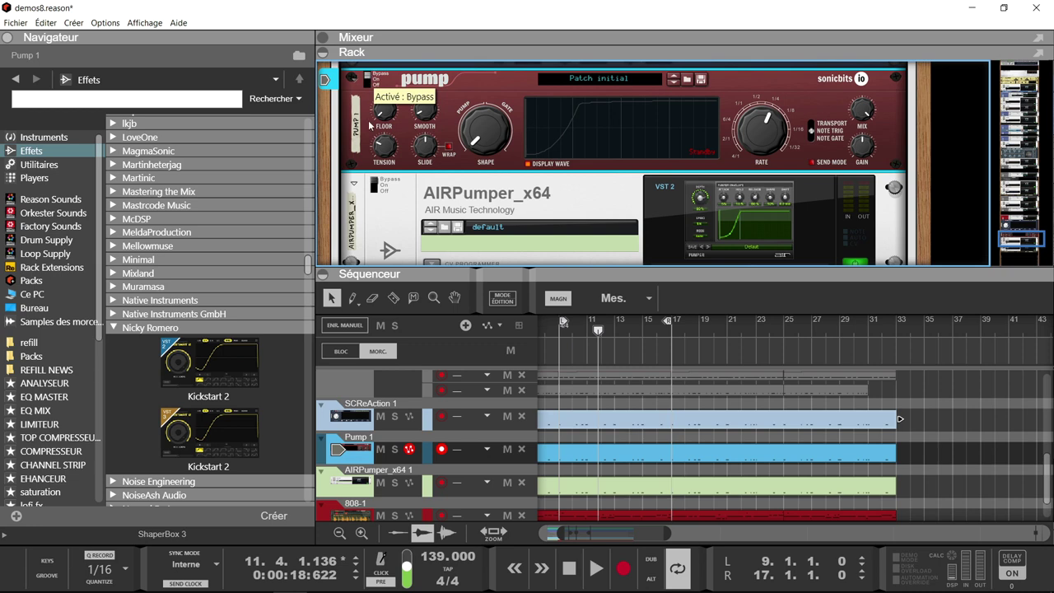
pyautogui.click(372, 187)
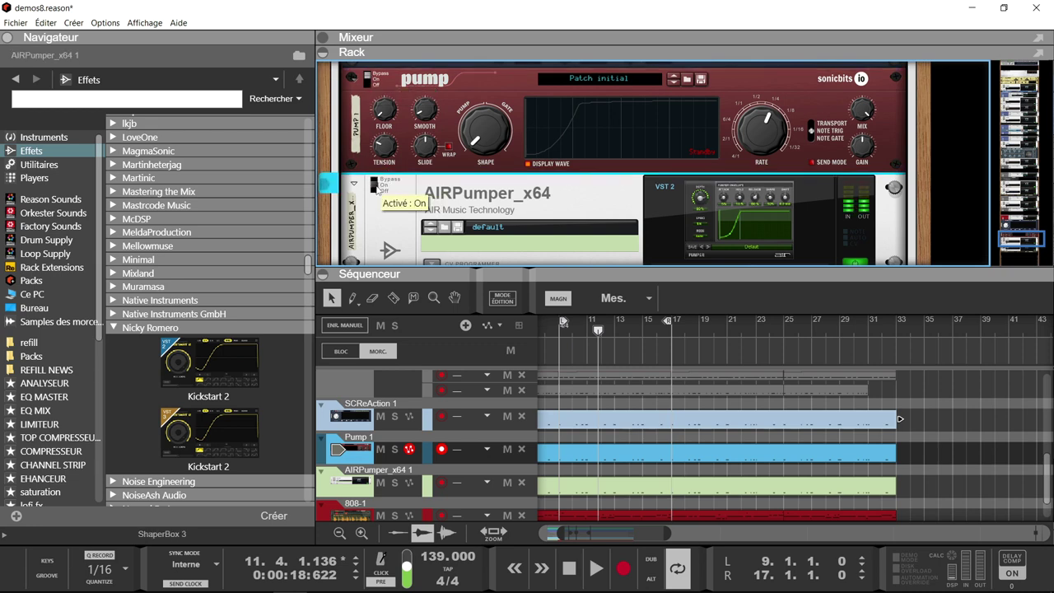
pyautogui.click(664, 238)
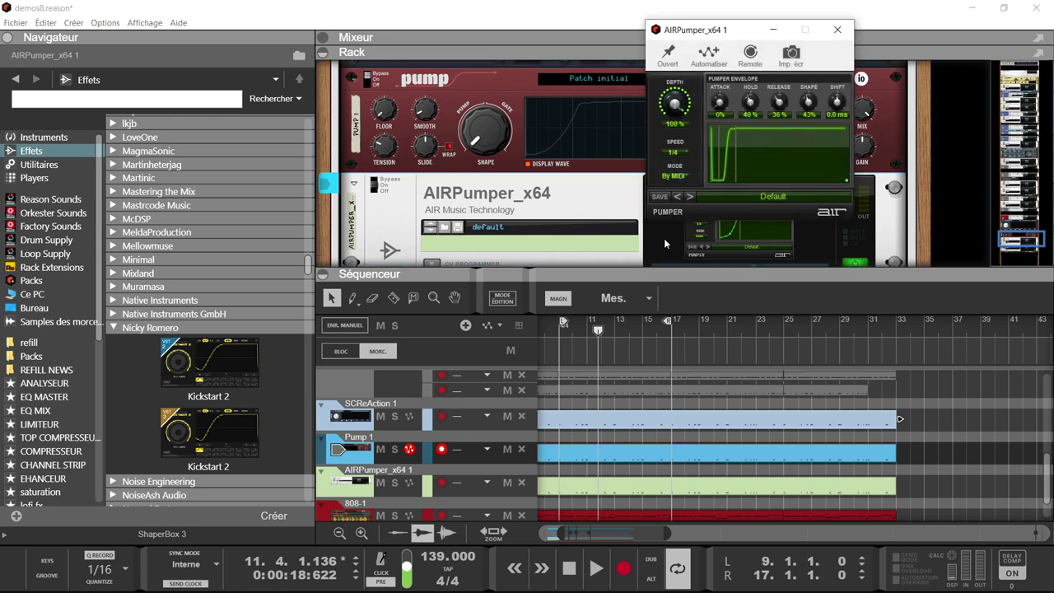
# Step: Select By MIDI as AIRPumper's mode and move its window over the browser, clear of the rack
pyautogui.click(672, 177)
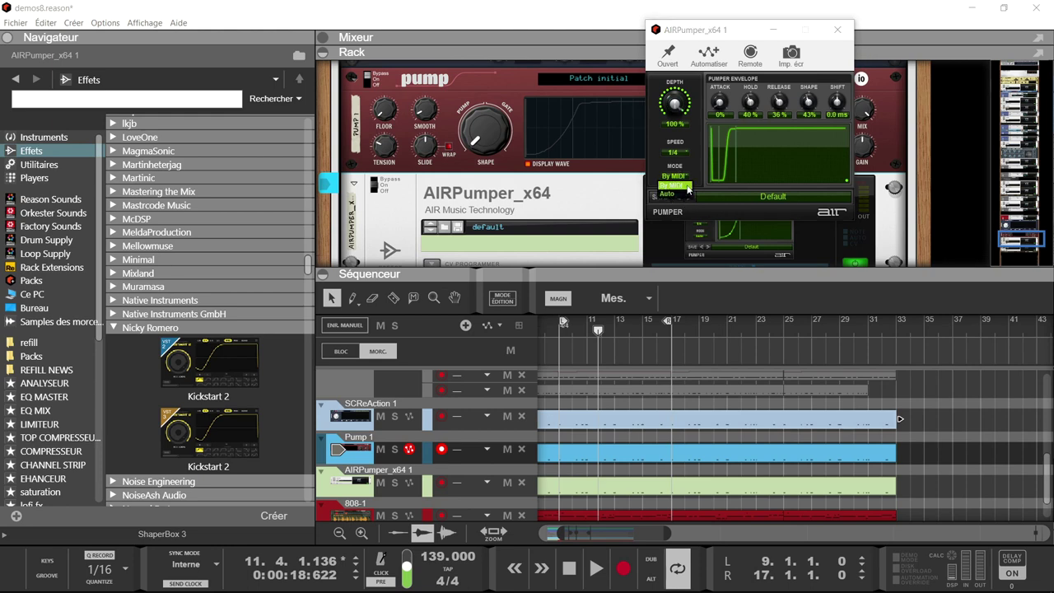
pyautogui.click(687, 187)
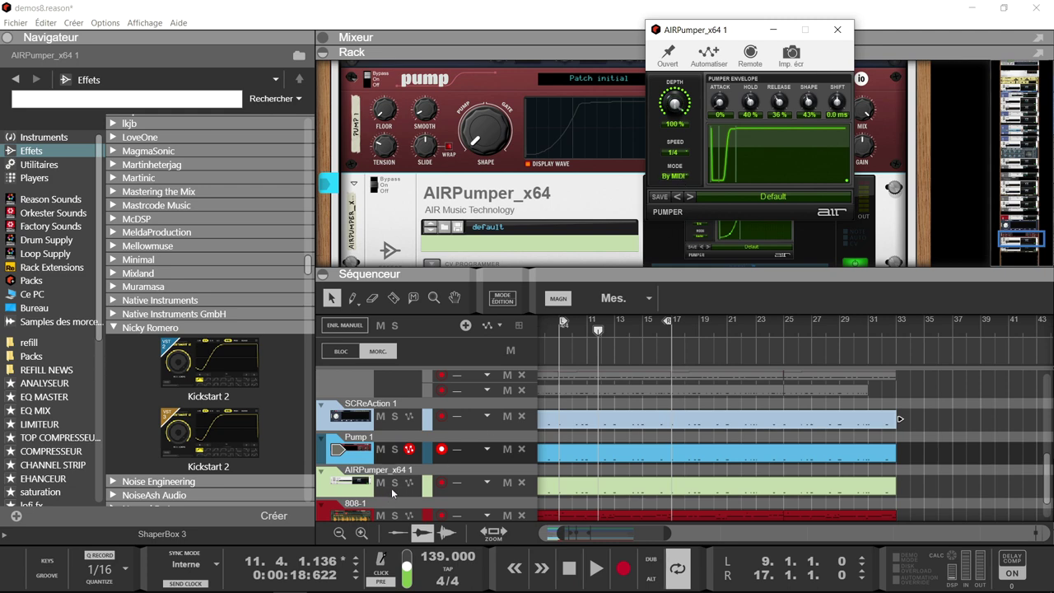
pyautogui.moveTo(751, 28); pyautogui.dragTo(204, 21)
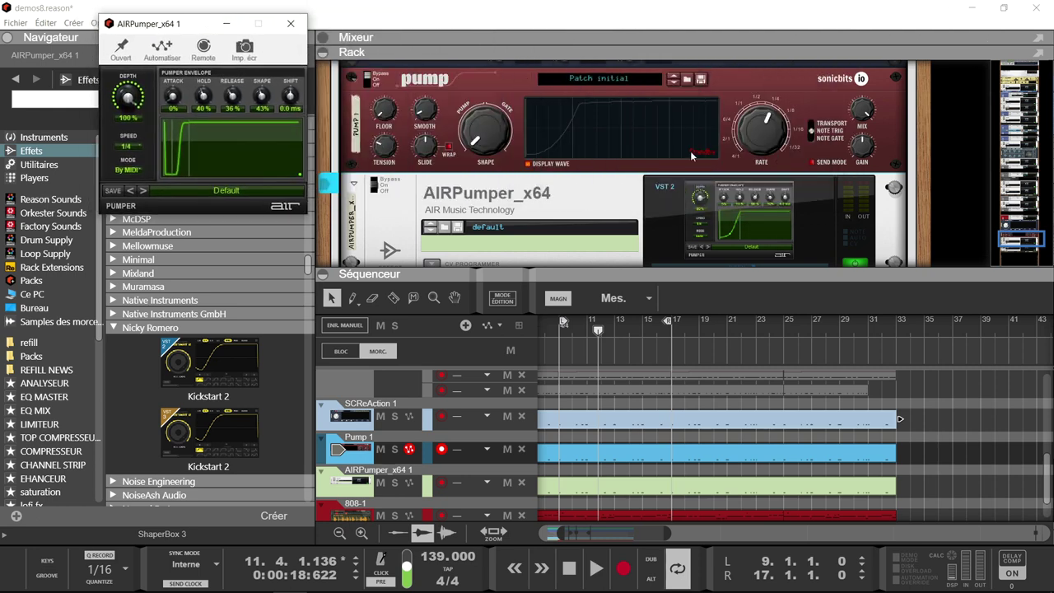
# Step: Open MMultiAnalyzer on the 808 and play the song from bar 9
pyautogui.press('KP_0')
pyautogui.scroll(-3, 874, 113)
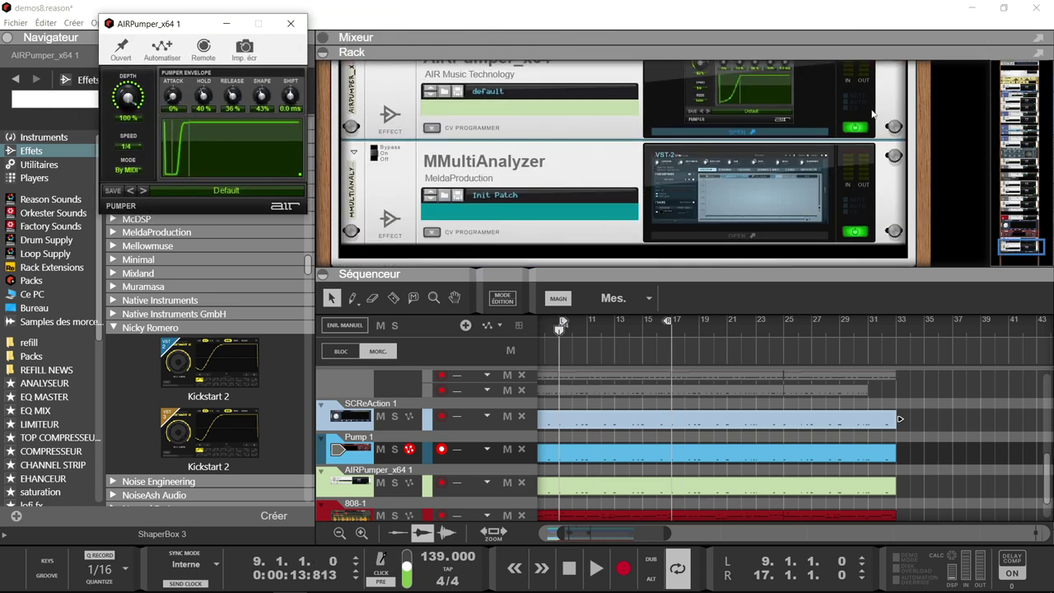
pyautogui.click(691, 177)
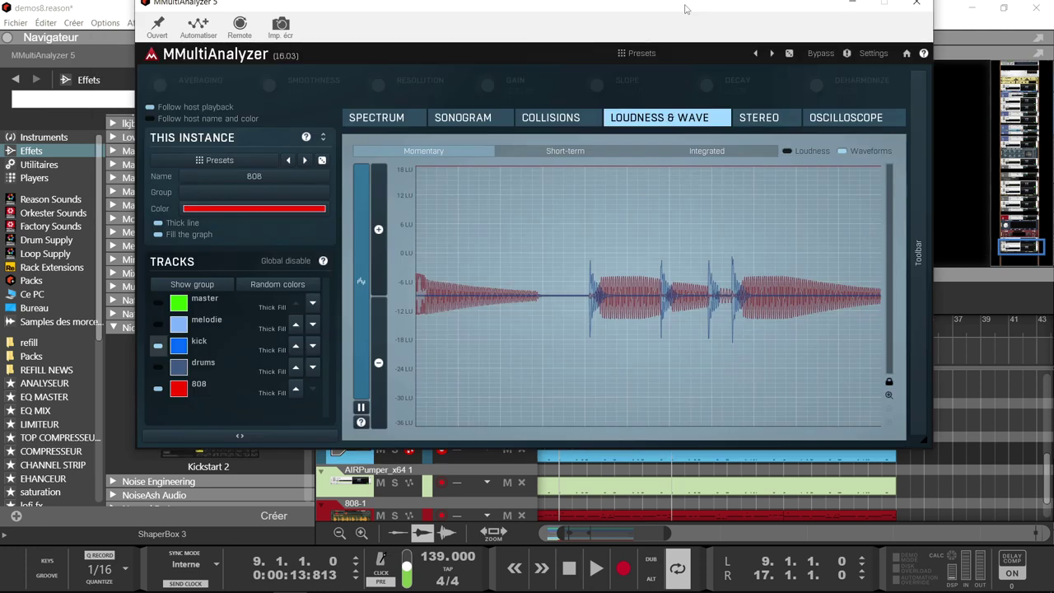
pyautogui.press('space')
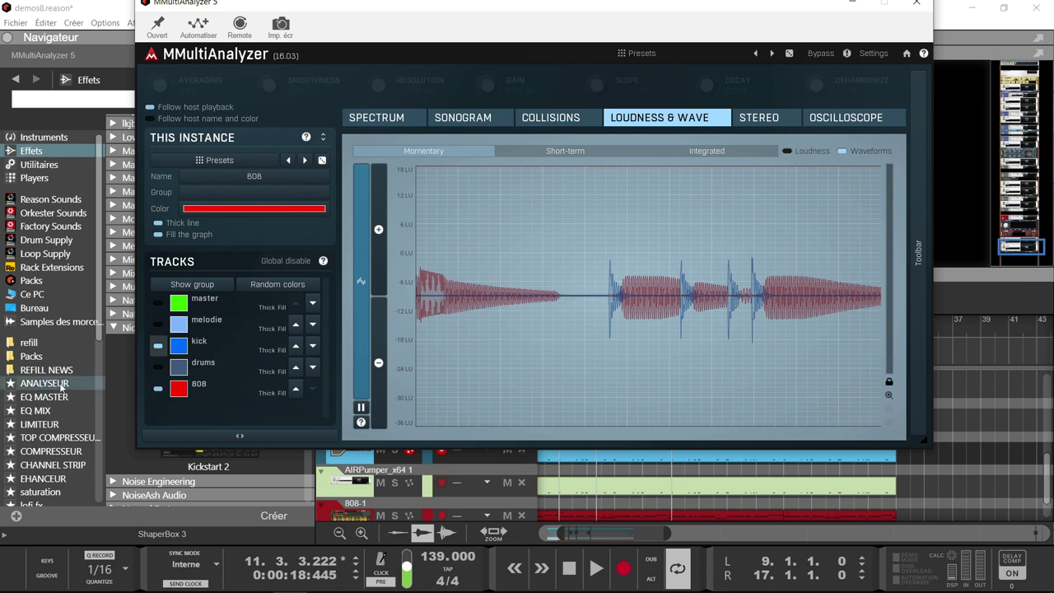
# Step: Compare the 808 waveform with the kick track hidden and shown in the Loudness & Wave view
pyautogui.click(157, 347)
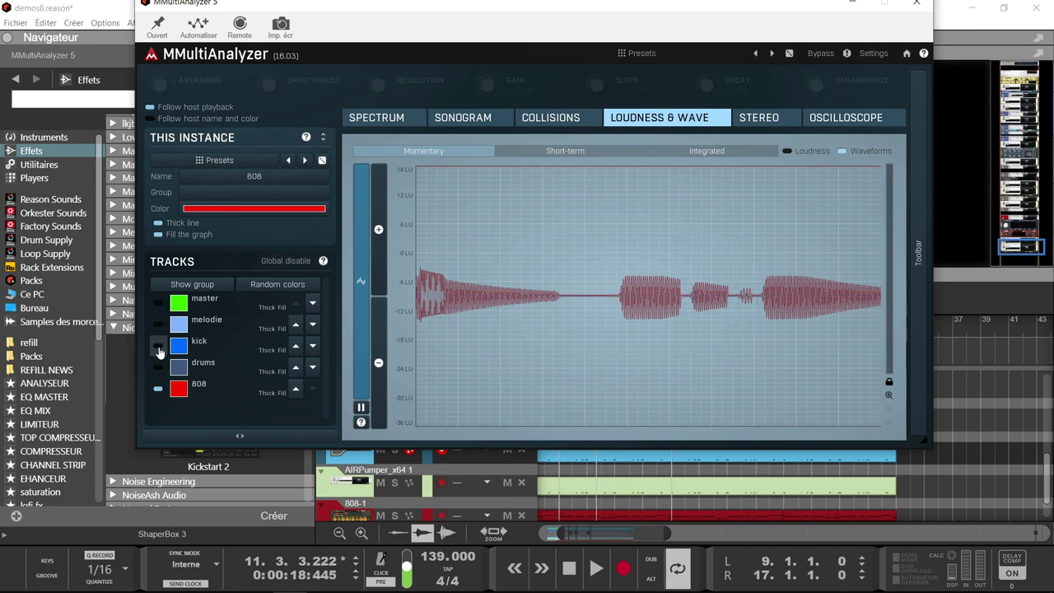
pyautogui.click(157, 347)
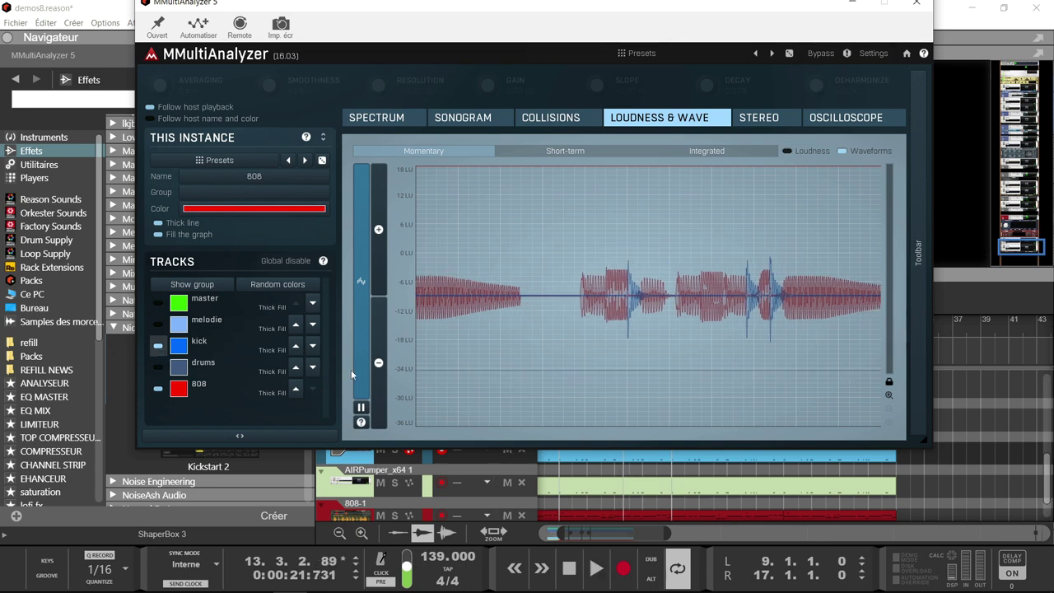
pyautogui.click(157, 347)
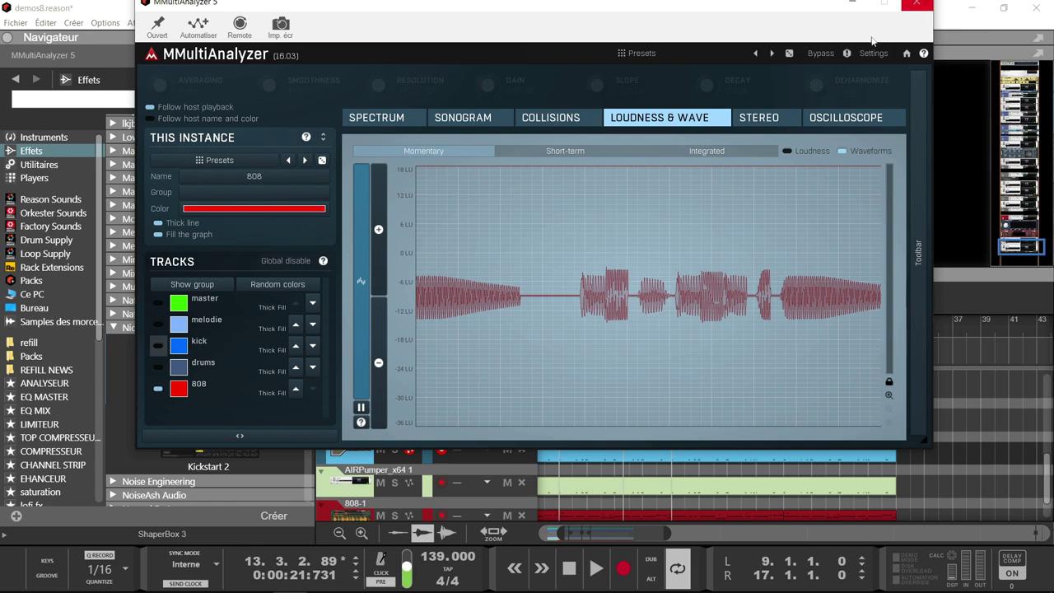
pyautogui.click(158, 347)
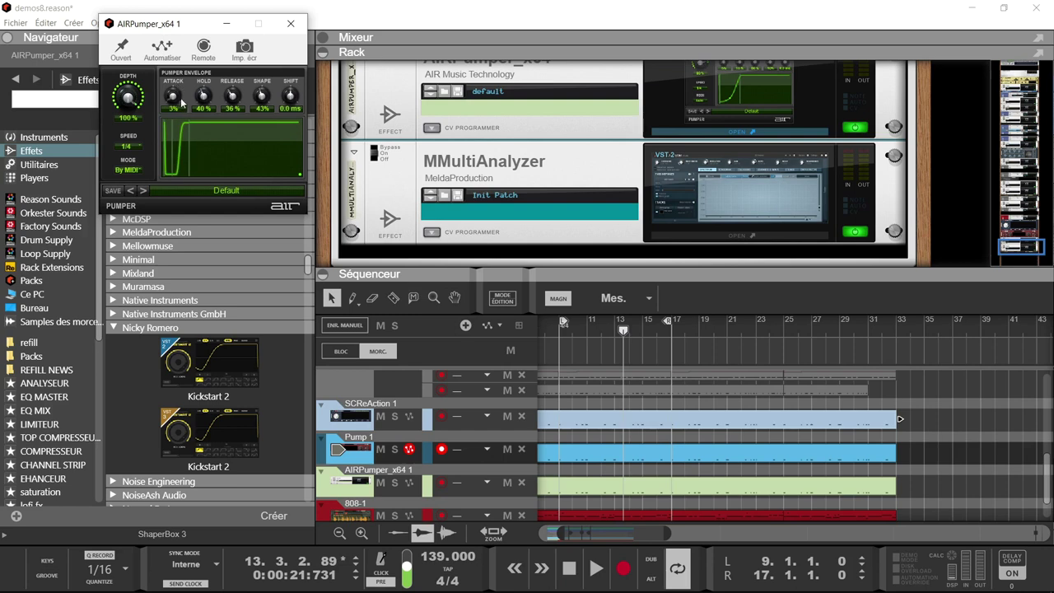
# Step: Adjust AIRPumper's envelope to 35% Release, 40% Hold and 38% Shape
pyautogui.moveTo(230, 97); pyautogui.dragTo(202, 102)
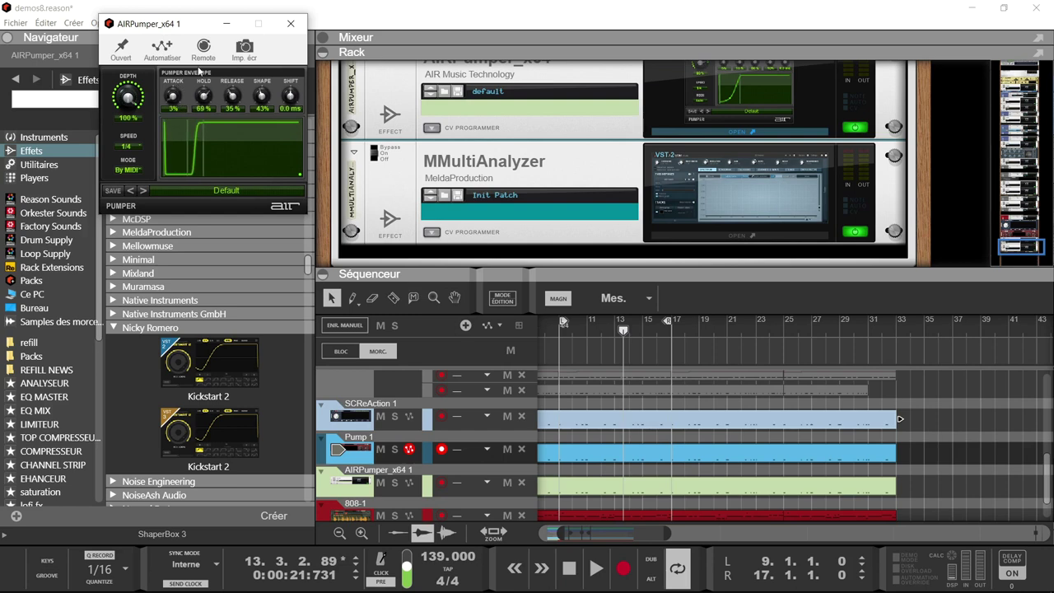
pyautogui.moveTo(195, 102); pyautogui.dragTo(194, 100)
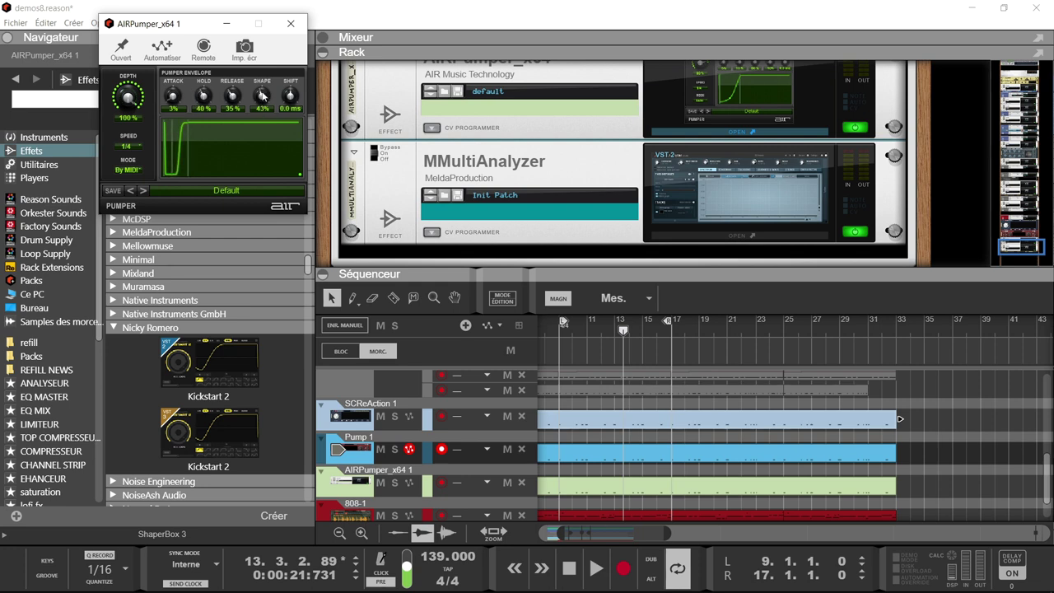
pyautogui.moveTo(263, 96)
pyautogui.mouseDown()
pyautogui.moveTo(265, 82)
pyautogui.moveTo(253, 135)
pyautogui.moveTo(255, 105)
pyautogui.mouseUp()
# Step: Replace AIRPumper in the rack with the VST2 version of Nicky Romero's Kickstart 2
pyautogui.click(210, 369)
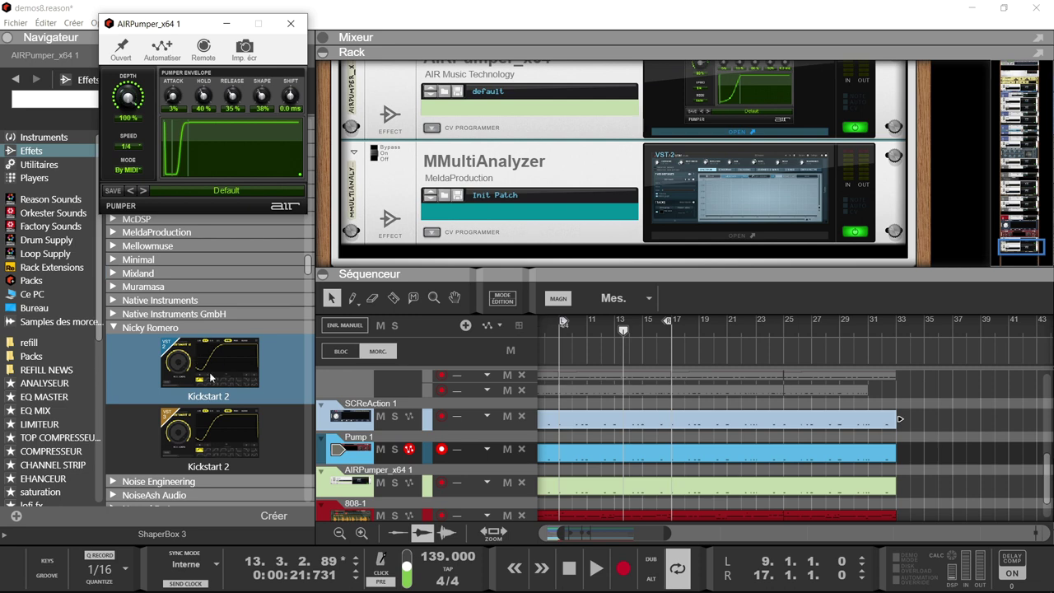
pyautogui.moveTo(214, 370); pyautogui.dragTo(575, 100)
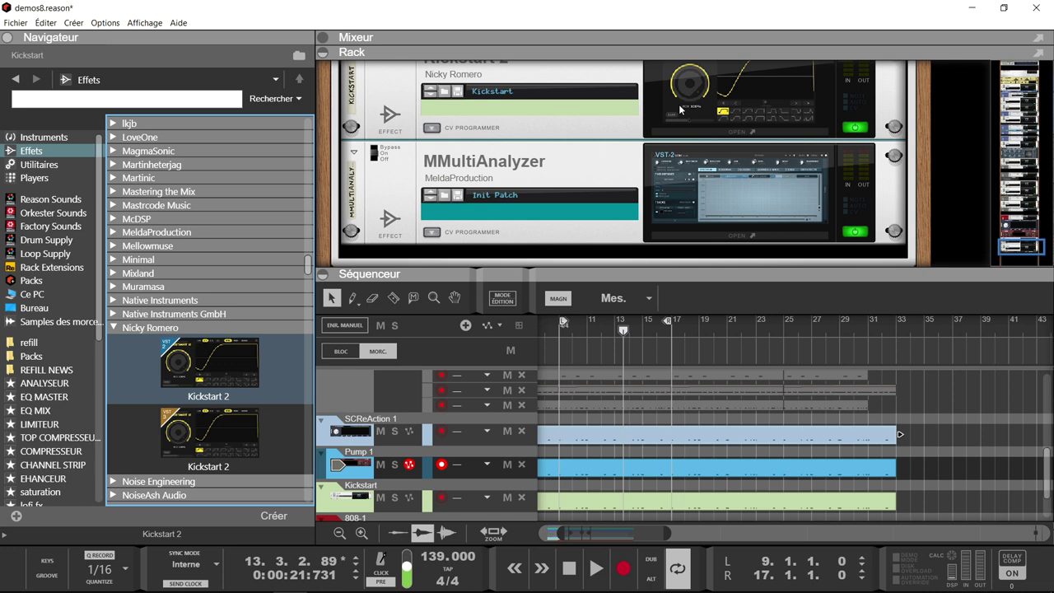
pyautogui.scroll(2, 494, 181)
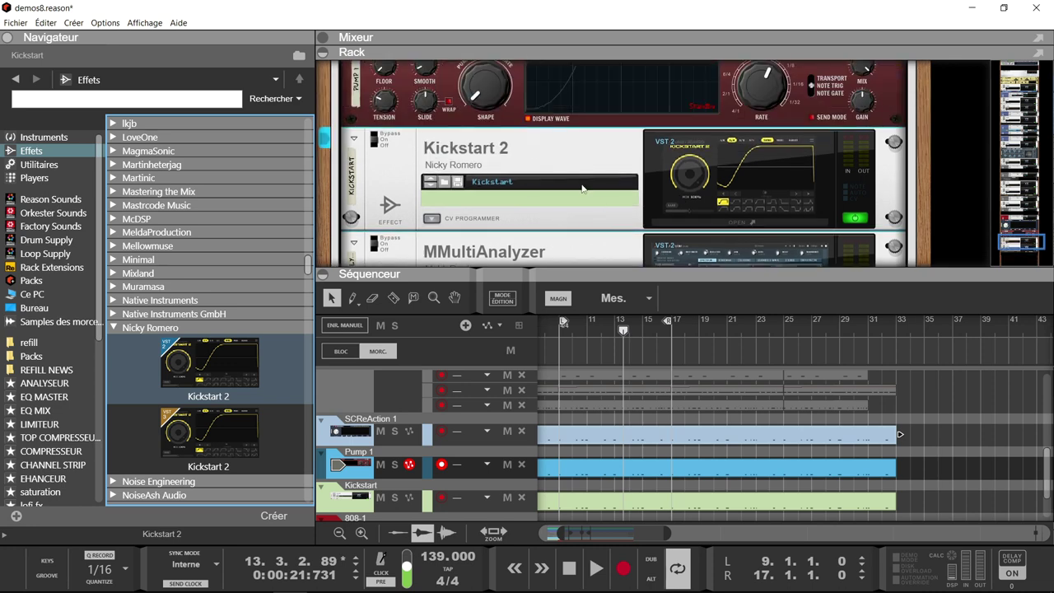
# Step: Cable the kick feed into Kickstart 2's sidechain inputs on the back of the rack, then return to the front view
pyautogui.press('Tab')
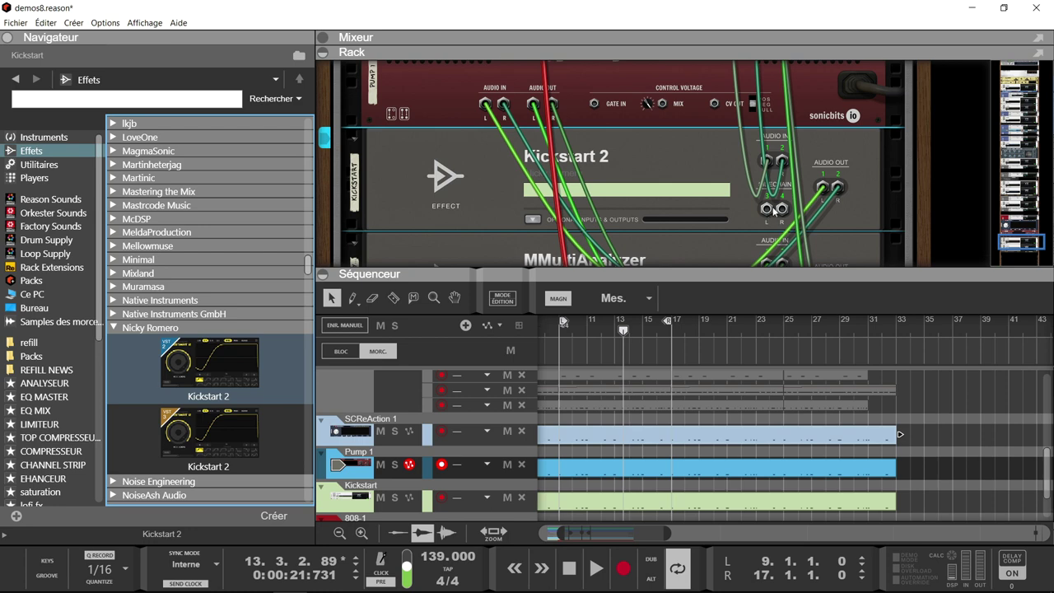
pyautogui.moveTo(768, 212); pyautogui.dragTo(539, 119)
pyautogui.scroll(-4, 757, 201)
pyautogui.scroll(-3, 757, 200)
pyautogui.scroll(5, 757, 200)
pyautogui.scroll(1, 757, 200)
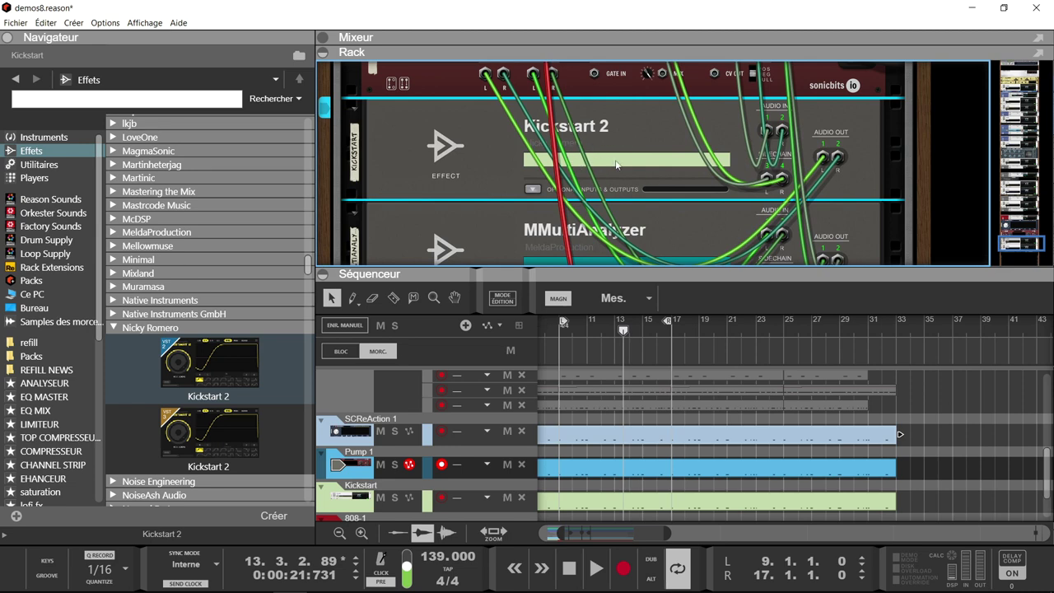
pyautogui.press('Tab')
# Step: Open the Kickstart 2 interface, switch its trigger mode from SYNC to AUDIO and audition the ducking during playback
pyautogui.click(701, 193)
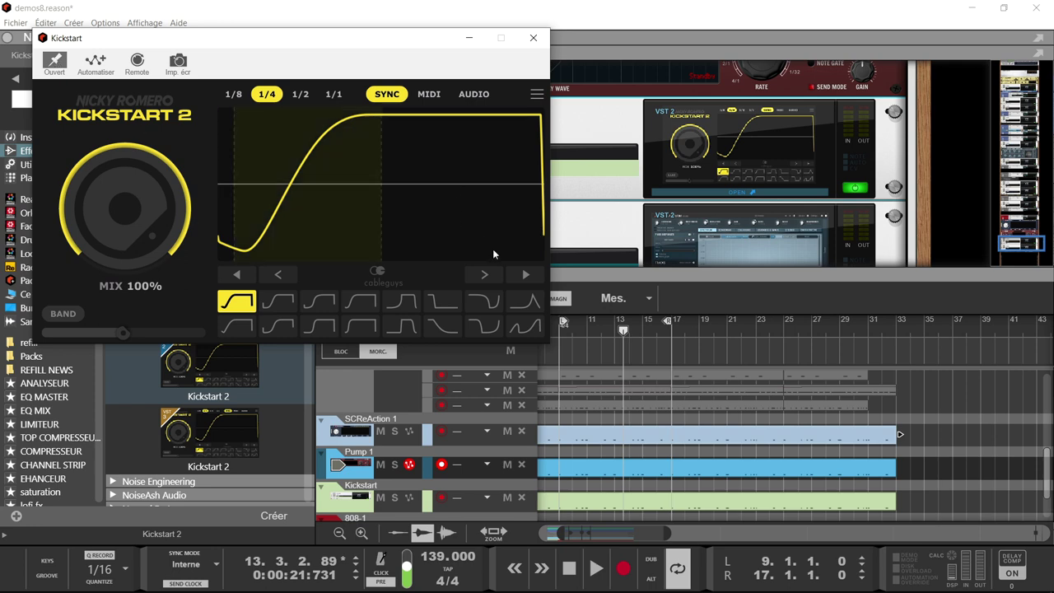
pyautogui.press('space')
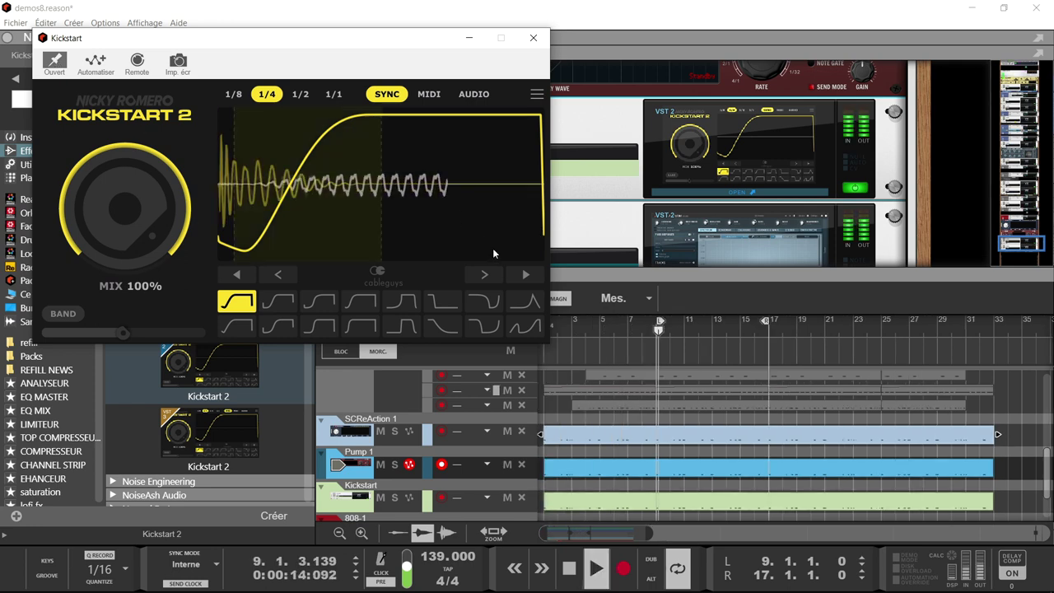
pyautogui.click(474, 96)
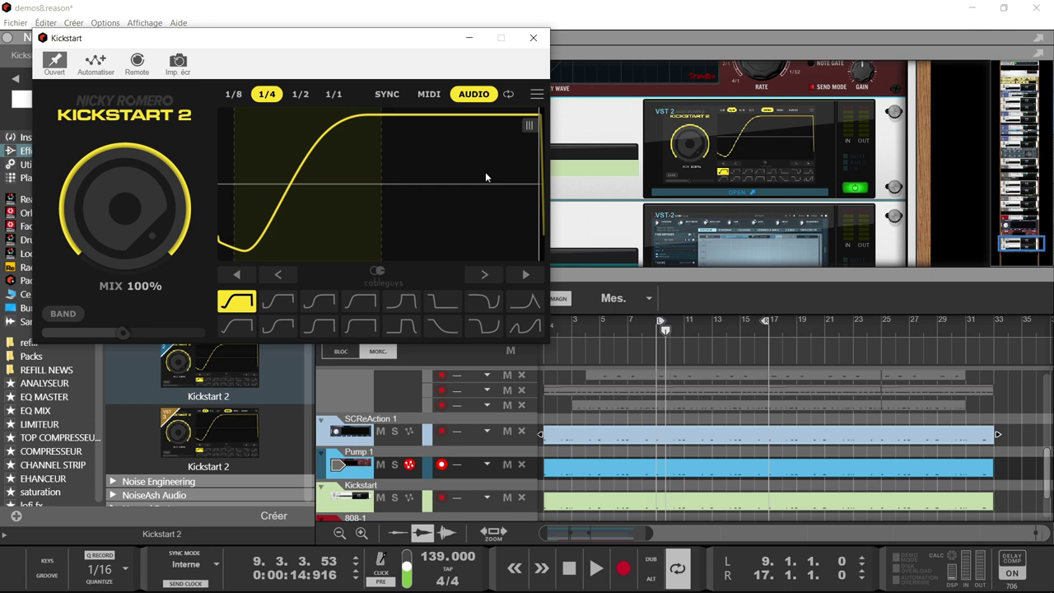
pyautogui.press('space')
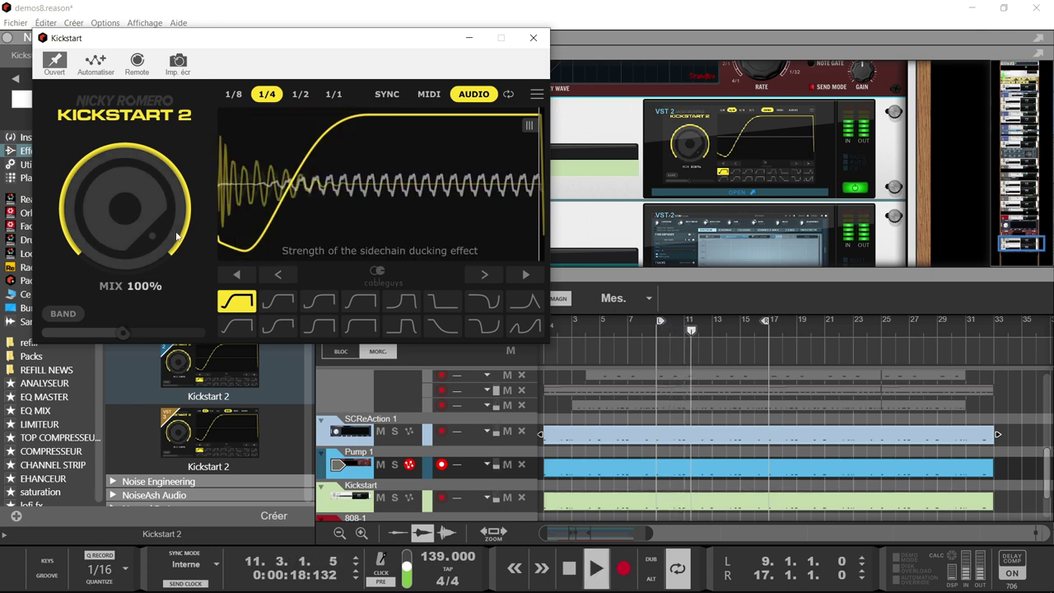
pyautogui.press('space')
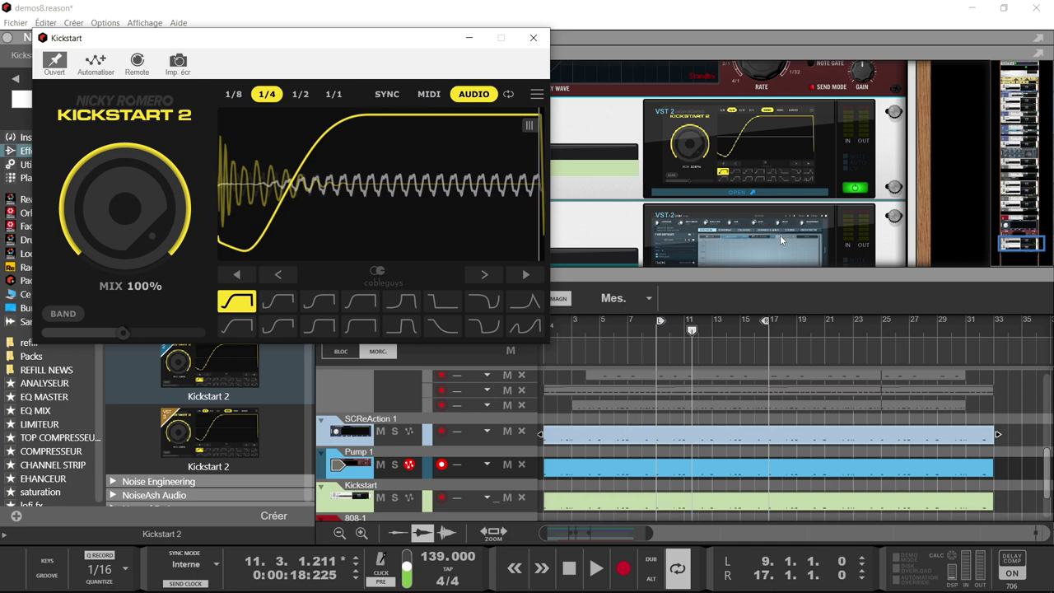
# Step: Open MMultiAnalyzer on the 808 and arrange its window alongside Kickstart 2's so both can be watched
pyautogui.click(780, 235)
pyautogui.moveTo(754, 236); pyautogui.dragTo(816, 173)
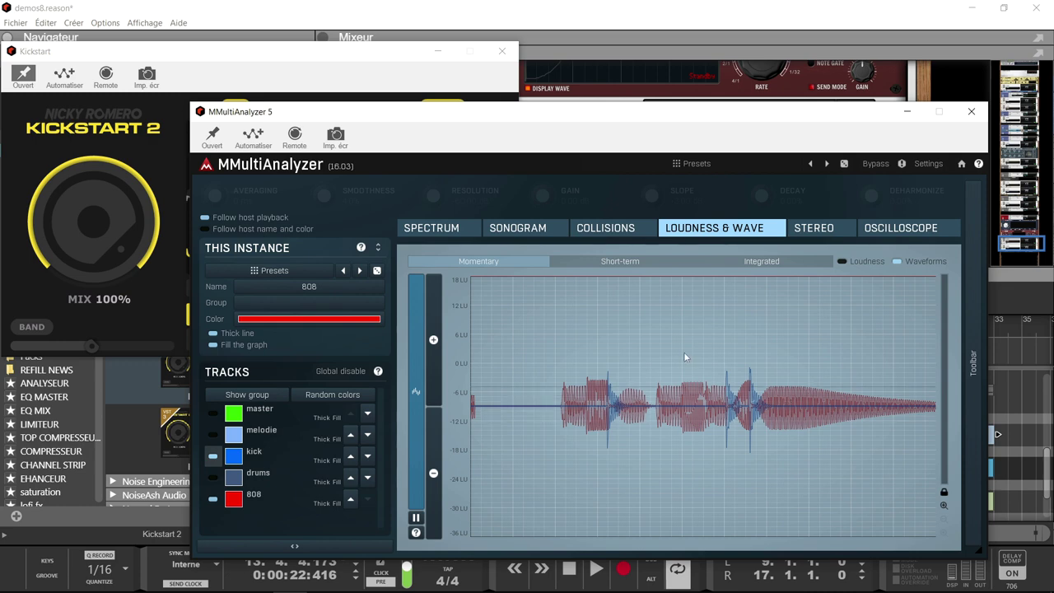
pyautogui.click(351, 61)
pyautogui.moveTo(351, 59); pyautogui.dragTo(461, 51)
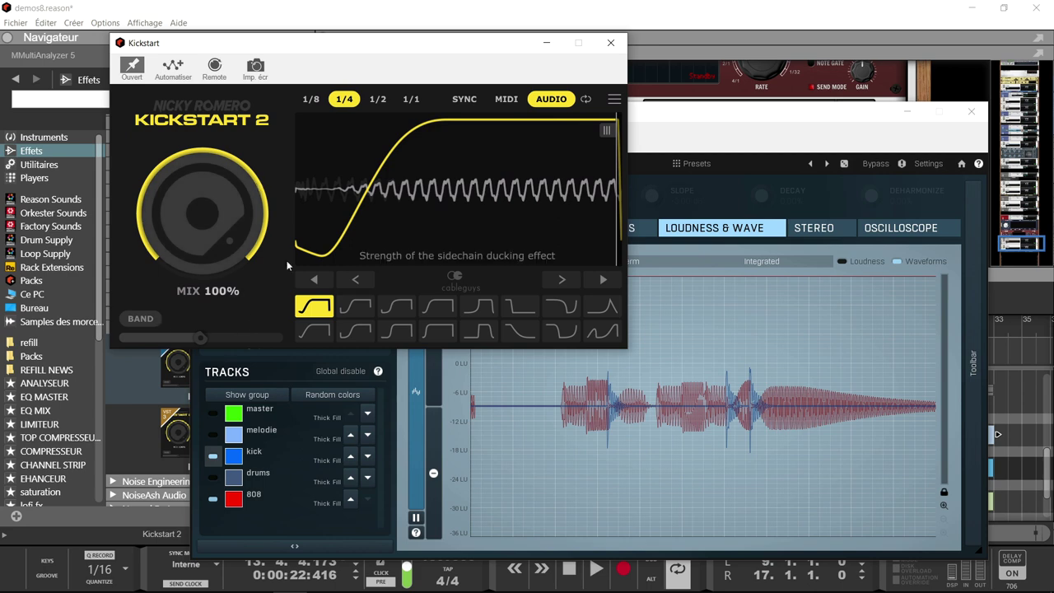
# Step: Enable Kickstart 2's BAND ducking with the frequency at 294 Hz and shorten the ducking curve slightly
pyautogui.click(142, 319)
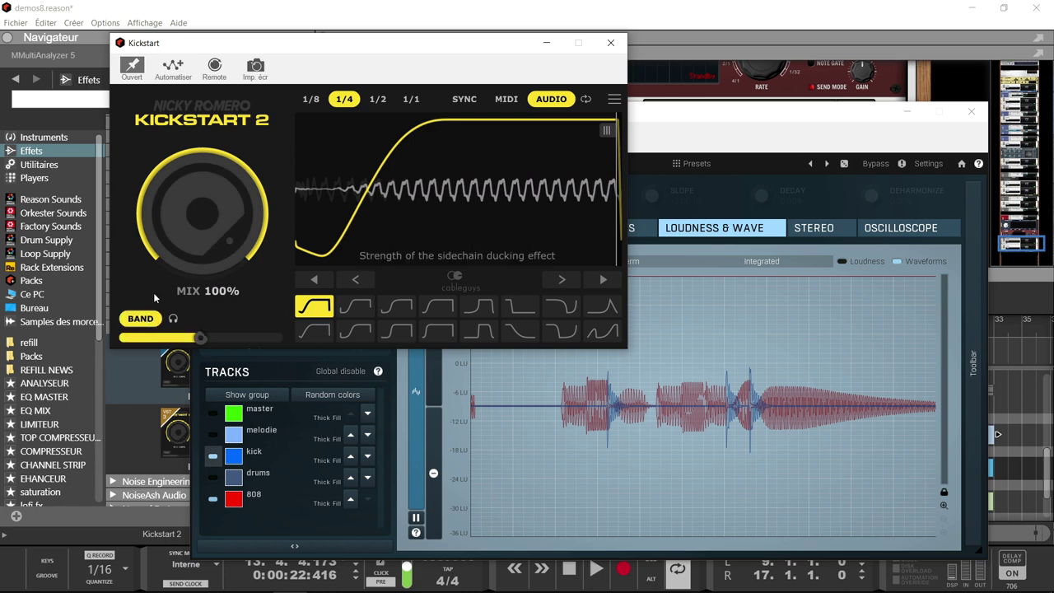
pyautogui.moveTo(207, 346)
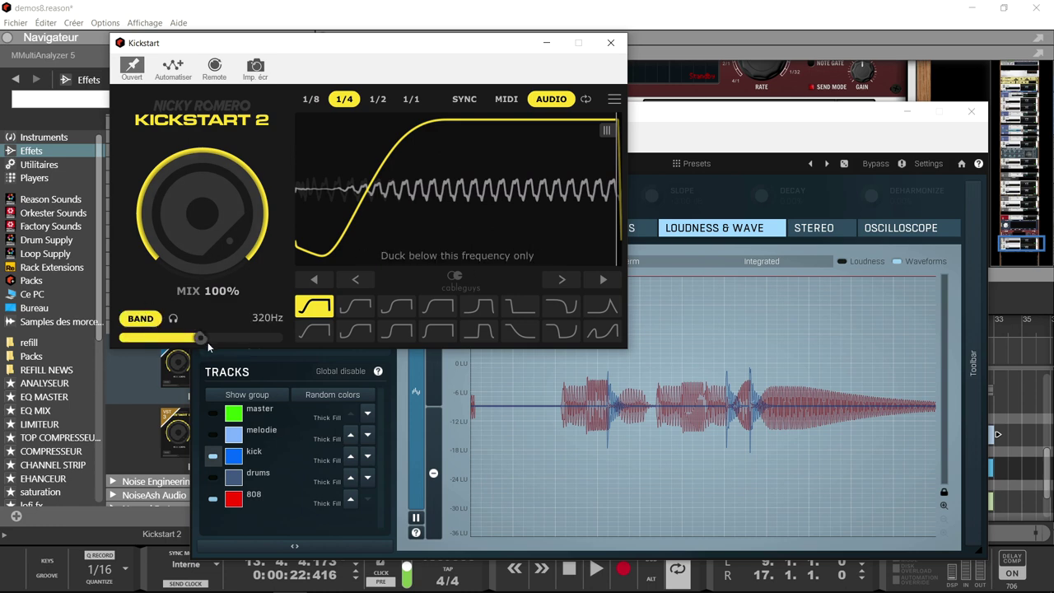
pyautogui.moveTo(202, 339)
pyautogui.mouseDown()
pyautogui.moveTo(169, 339)
pyautogui.moveTo(196, 338)
pyautogui.mouseUp()
pyautogui.moveTo(379, 236); pyautogui.dragTo(355, 235)
pyautogui.moveTo(214, 338)
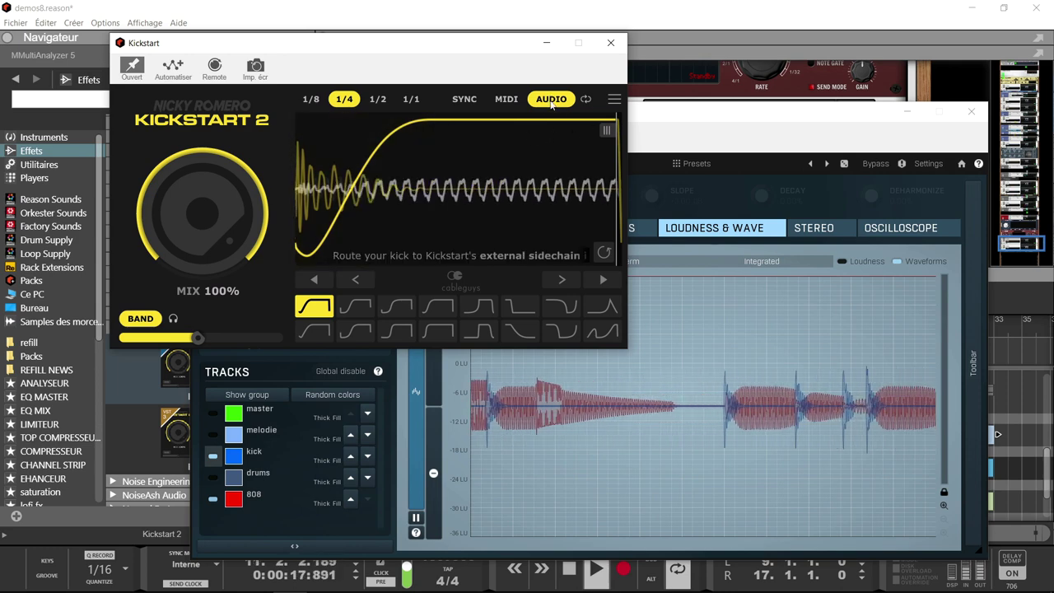
# Step: Stop playback and compare the 808 waveform in MMultiAnalyzer with the kick hidden and shown
pyautogui.press('space')
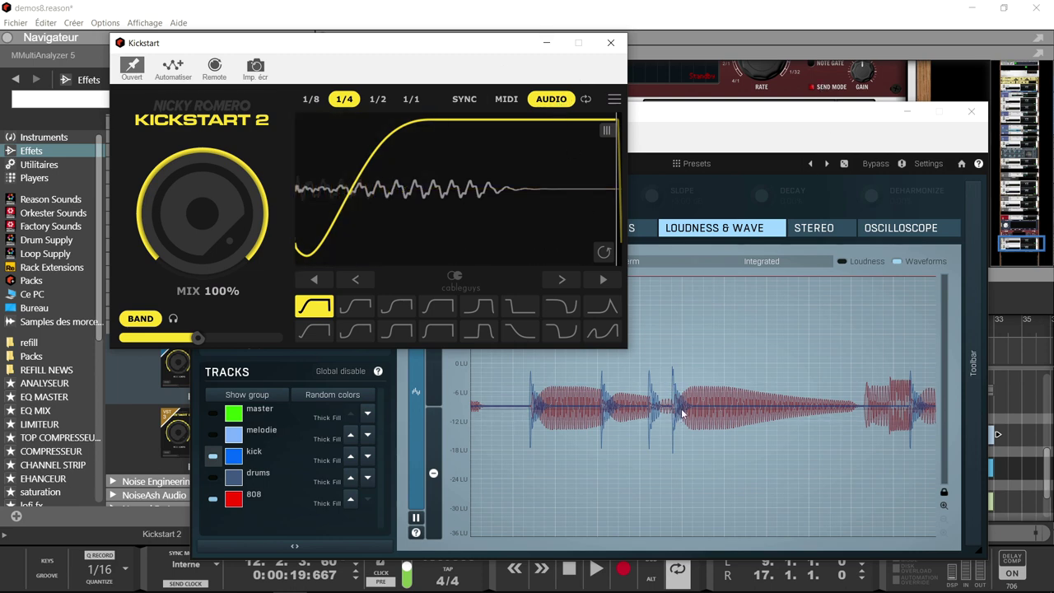
pyautogui.click(213, 456)
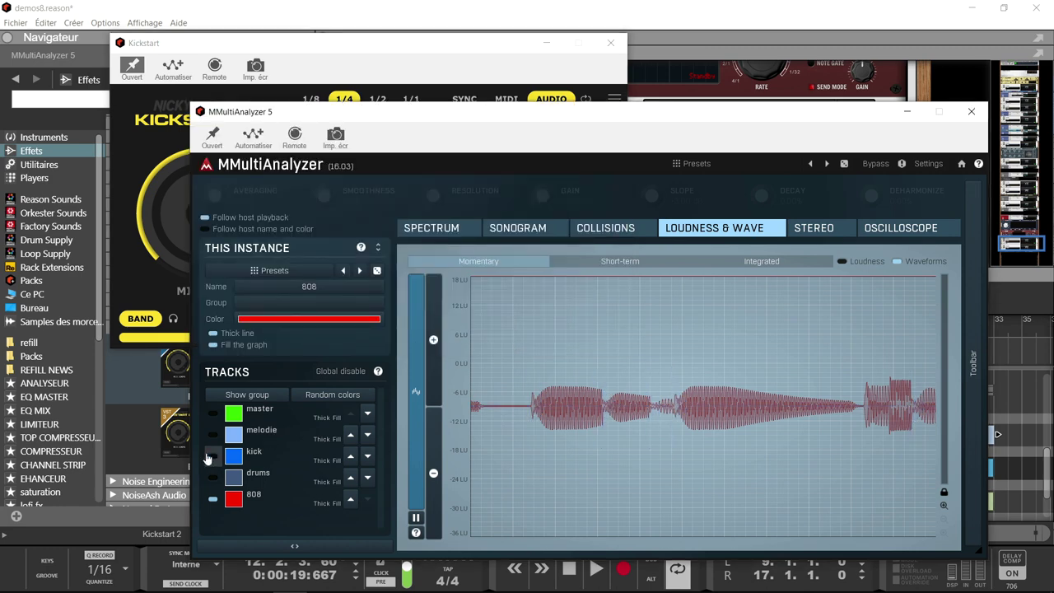
pyautogui.click(212, 456)
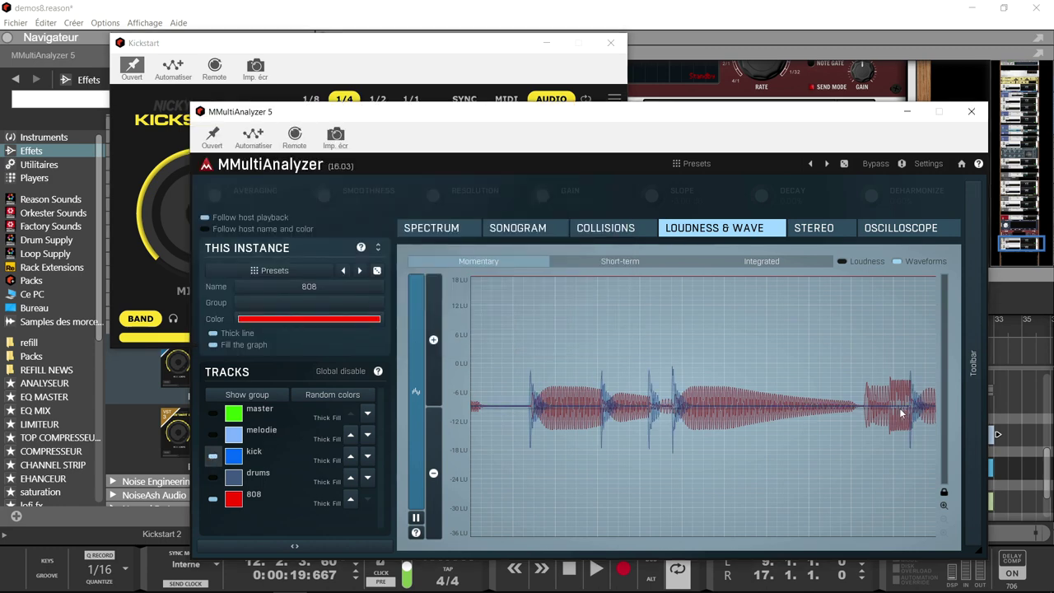
# Step: Apply the fourth curve preset of the first row in Kickstart 2 and raise the BAND frequency to 1.60 kHz during playback
pyautogui.click(416, 52)
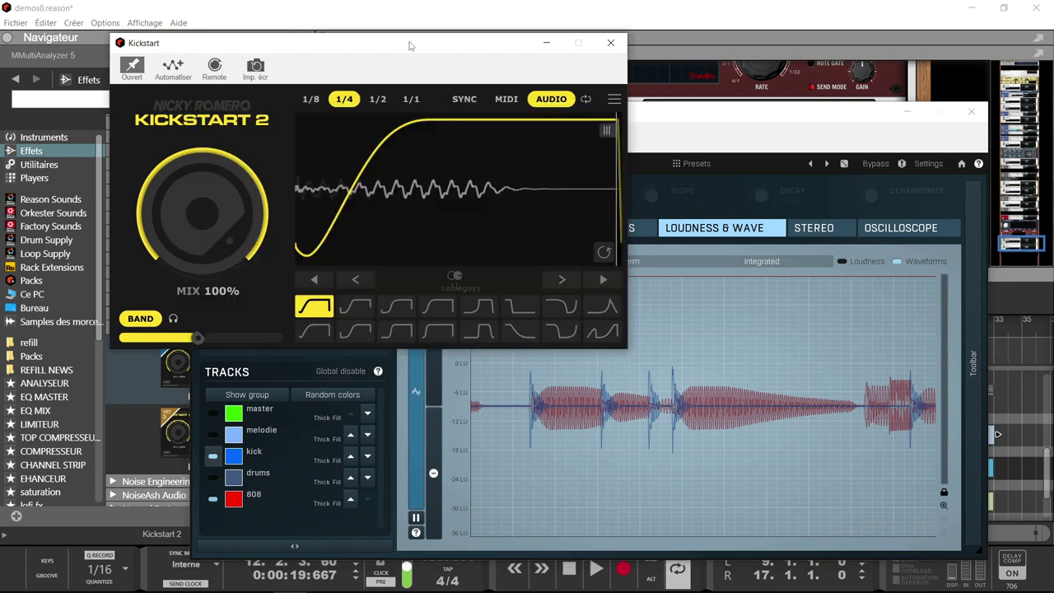
pyautogui.click(445, 314)
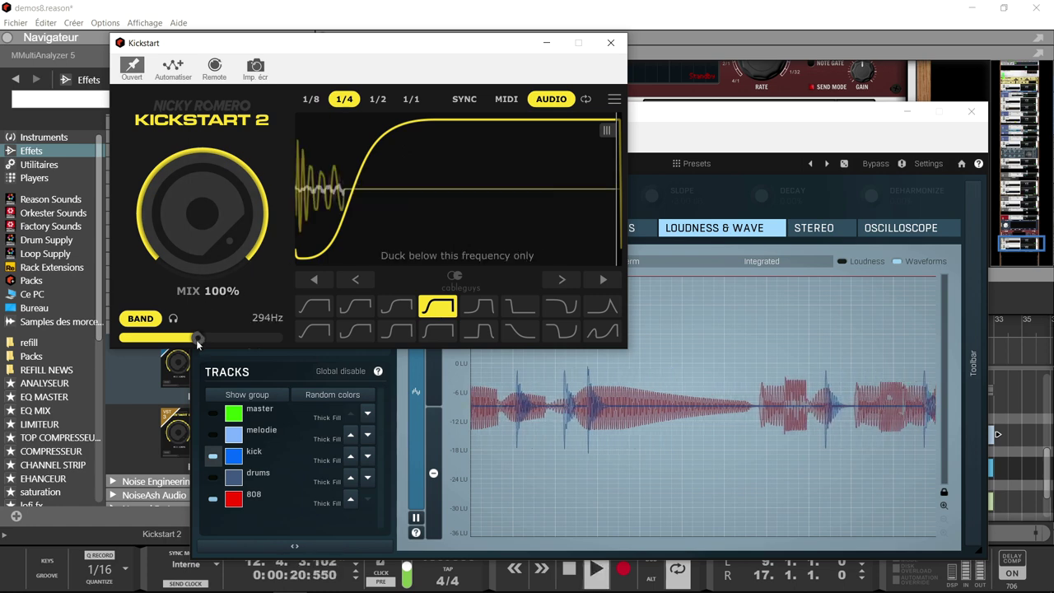
pyautogui.moveTo(198, 338); pyautogui.dragTo(245, 339)
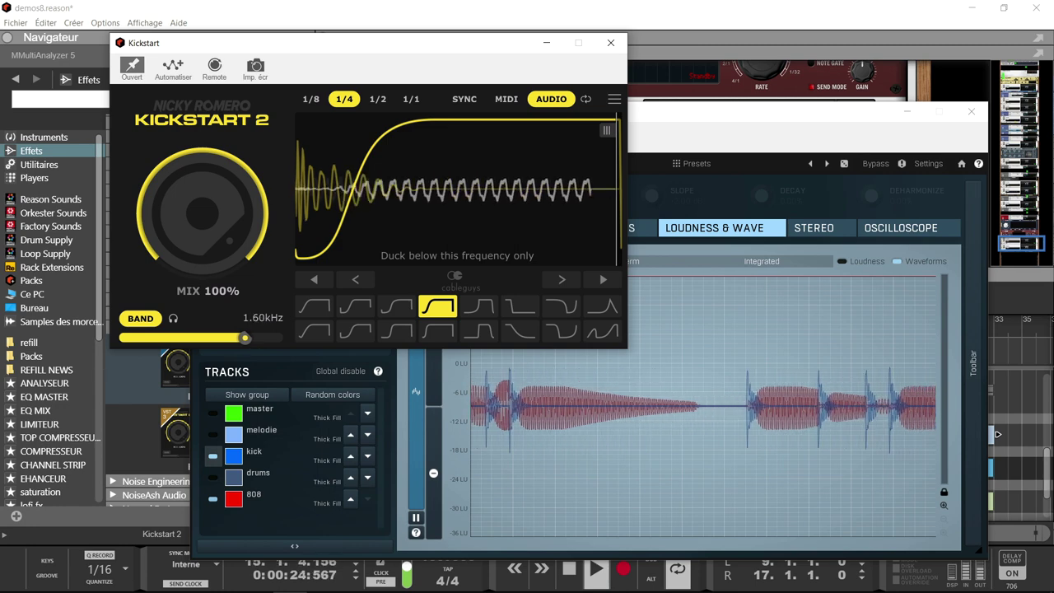
pyautogui.press('space')
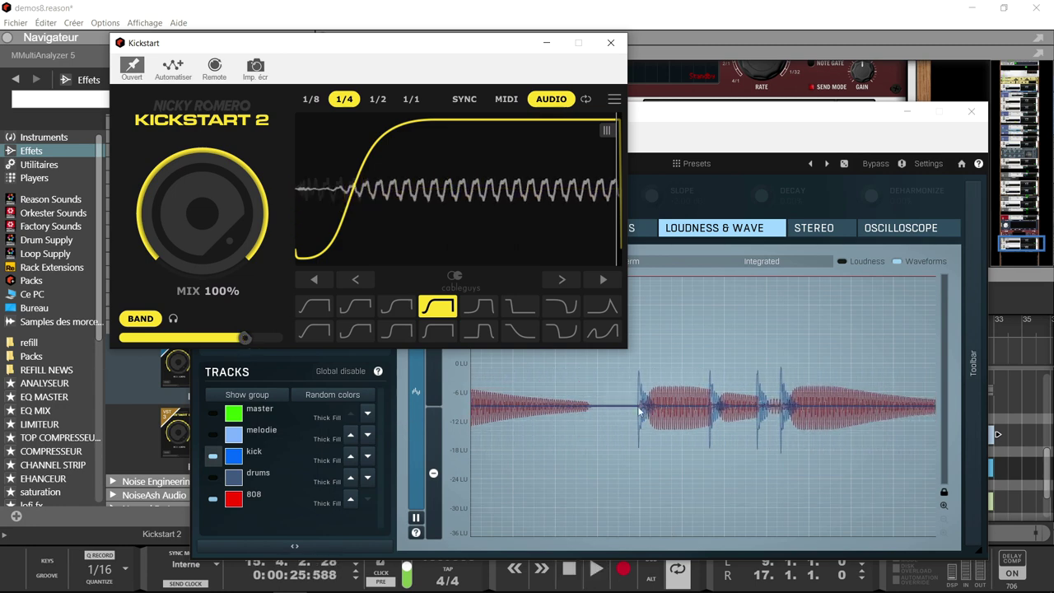
# Step: Toggle the kick's display in MMultiAnalyzer to inspect how the 808 ducks with the new curve
pyautogui.click(212, 459)
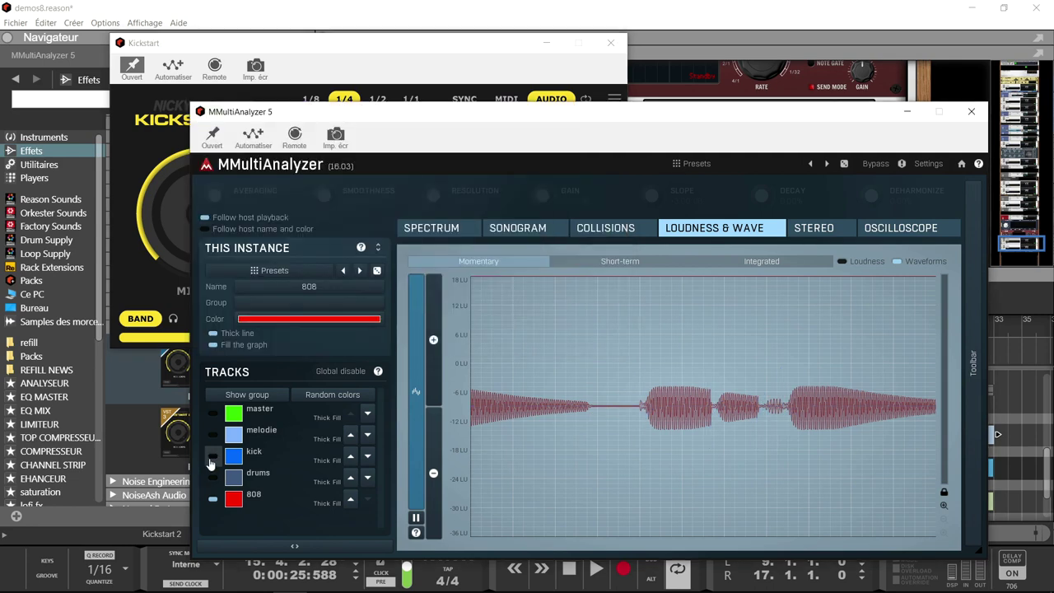
pyautogui.click(212, 458)
pyautogui.click(211, 458)
pyautogui.click(212, 458)
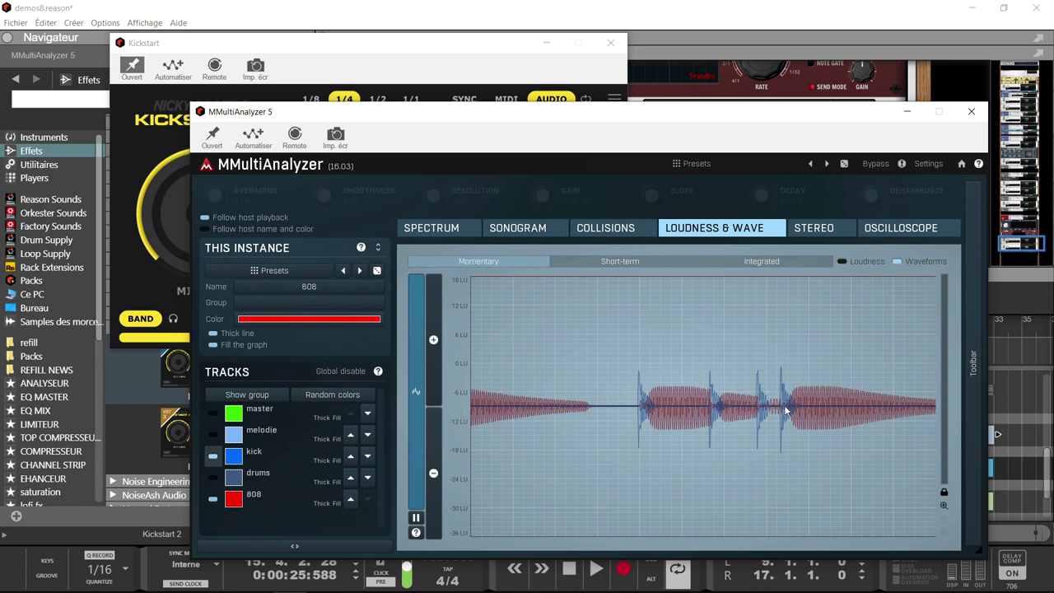
# Step: Shorten Kickstart 2's ducking curve slightly, switch its trigger mode to MIDI and close MMultiAnalyzer
pyautogui.click(358, 90)
pyautogui.moveTo(404, 229); pyautogui.dragTo(403, 228)
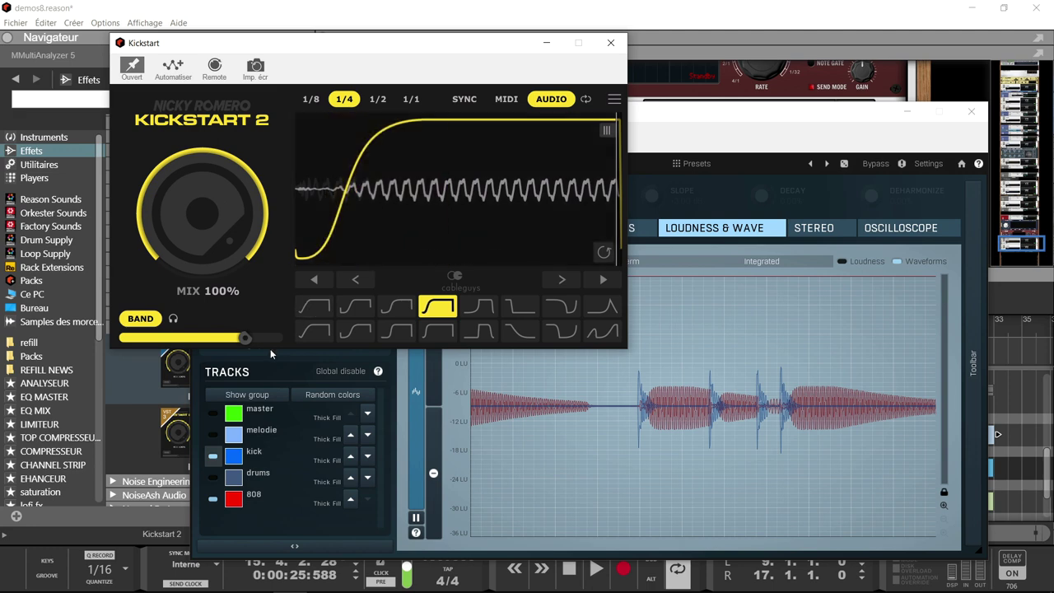
pyautogui.moveTo(254, 337)
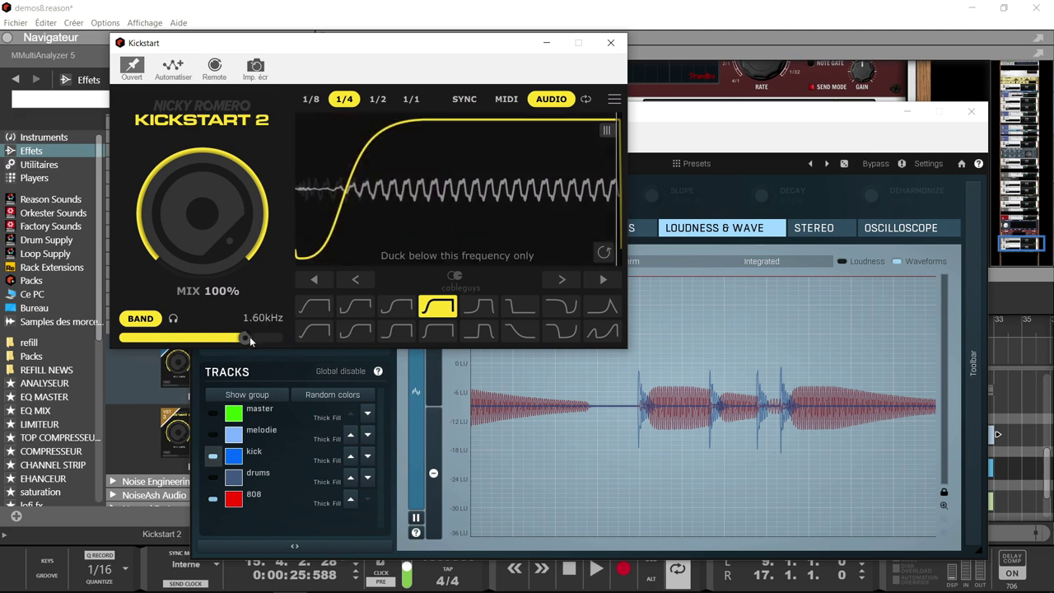
pyautogui.click(506, 100)
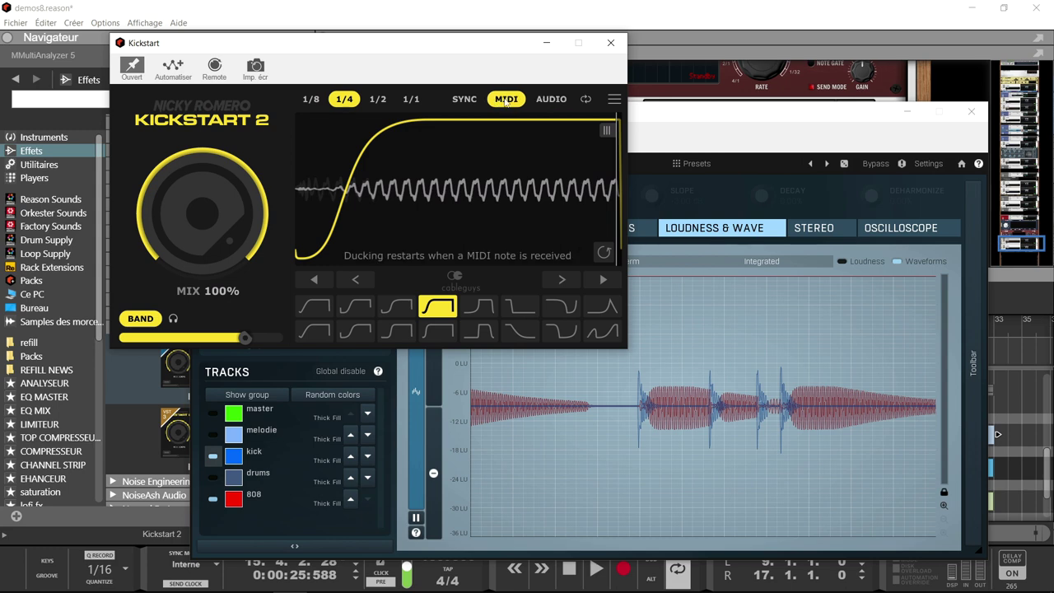
pyautogui.click(973, 113)
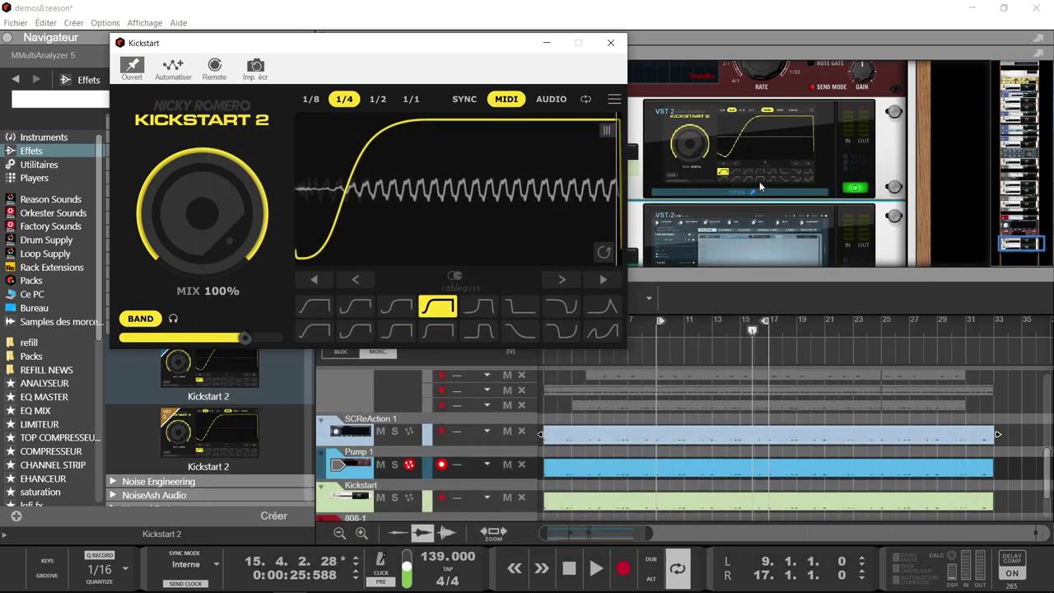
# Step: Disconnect both sidechain input cables from Kickstart 2 on the back of the rack
pyautogui.press('Tab')
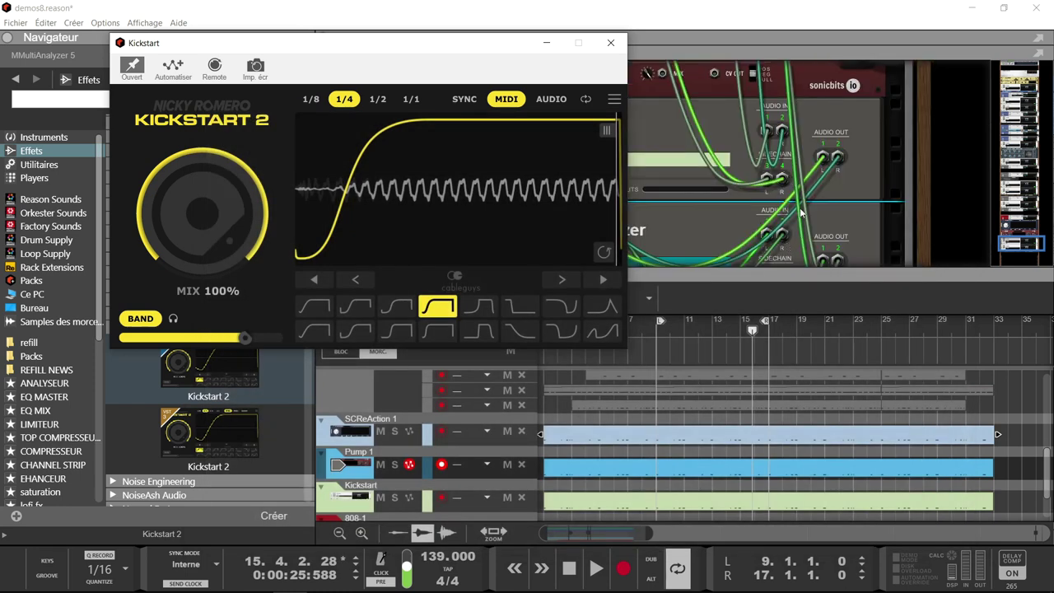
pyautogui.click(781, 185)
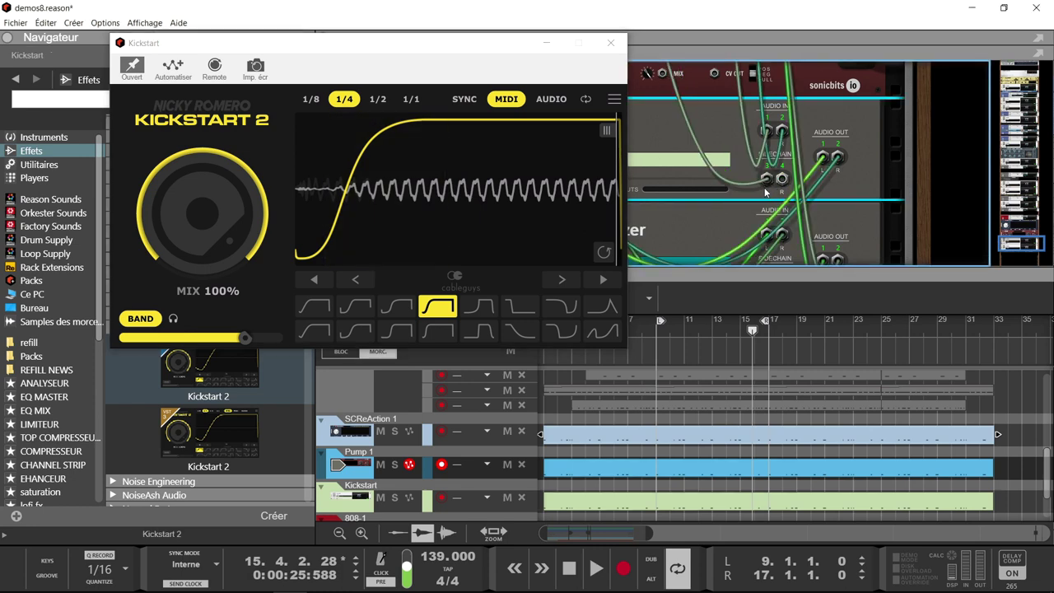
pyautogui.moveTo(768, 180); pyautogui.dragTo(714, 199)
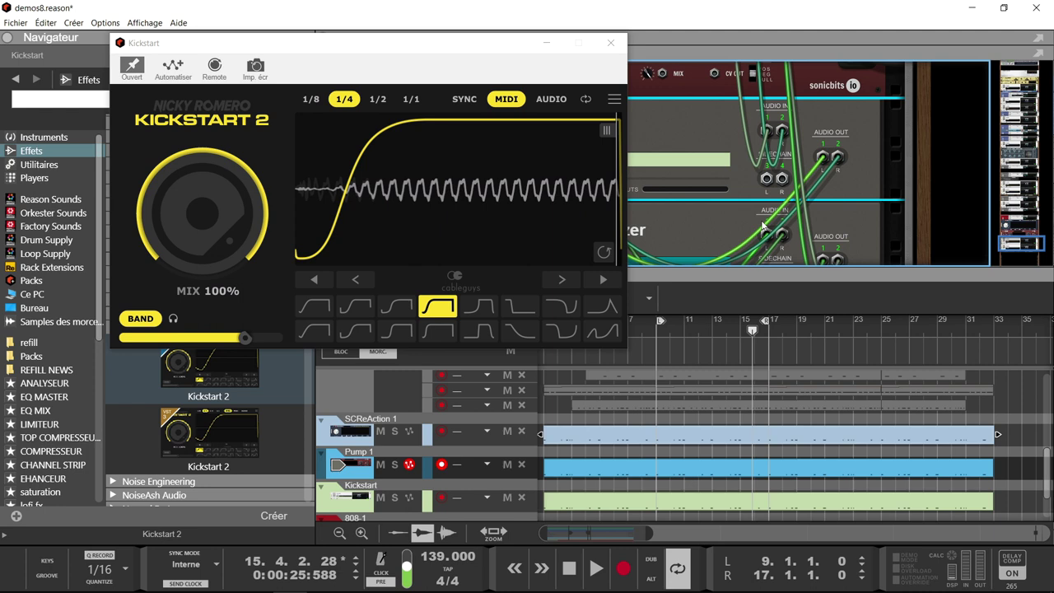
pyautogui.press('Tab')
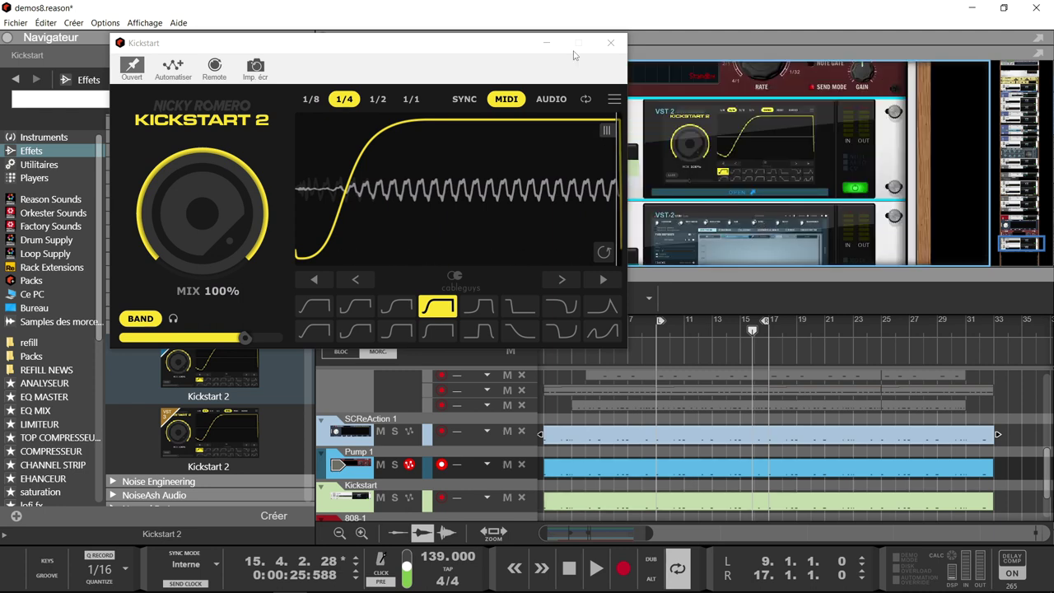
# Step: Move the Kickstart 2 window aside, select the Kickstart track in the sequencer and play the song from bar 9
pyautogui.moveTo(483, 47); pyautogui.dragTo(318, 9)
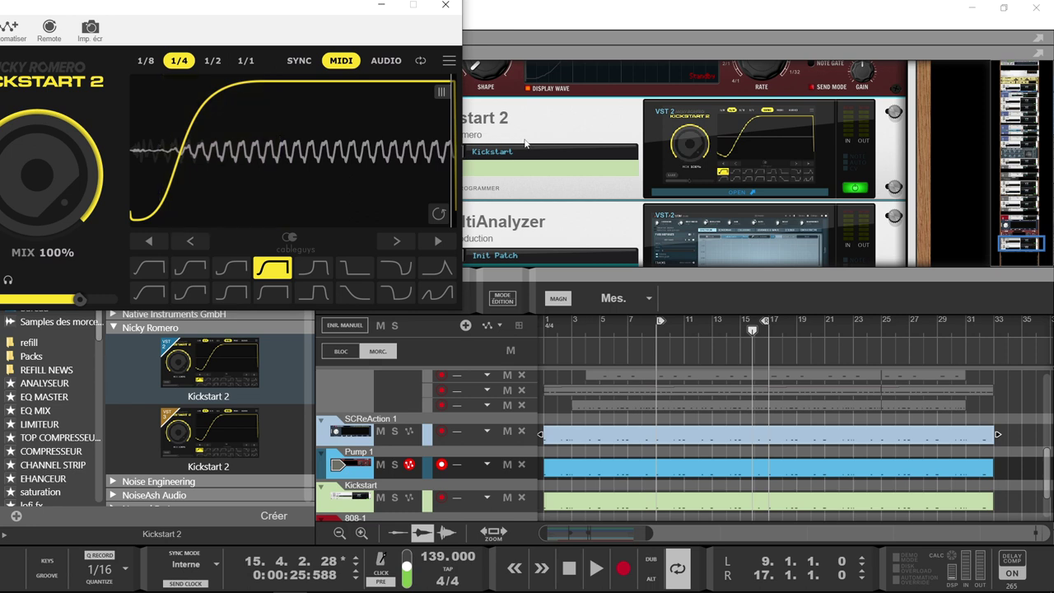
pyautogui.click(550, 129)
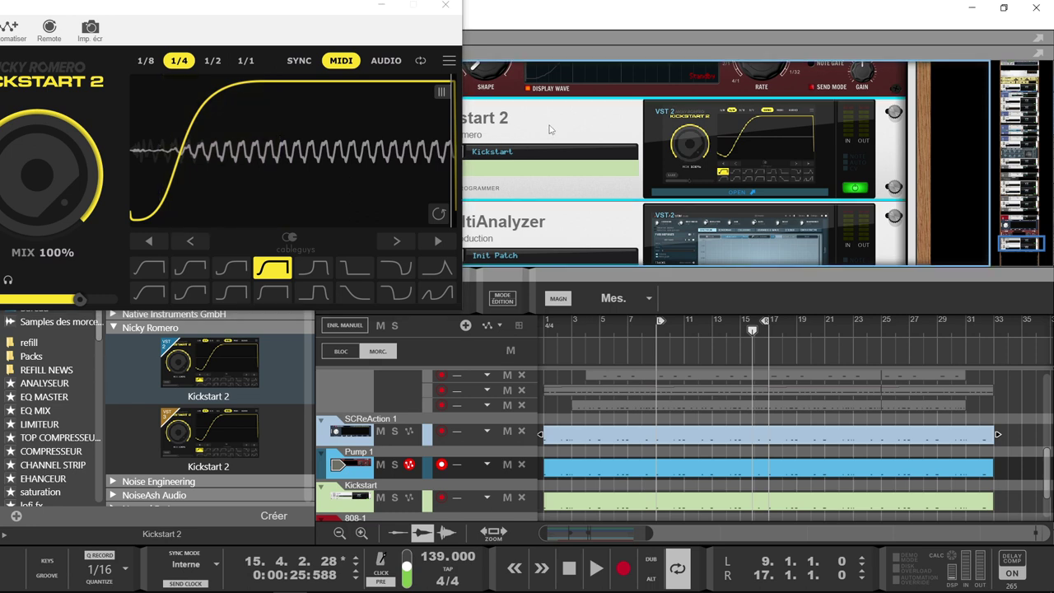
pyautogui.rightClick(550, 129)
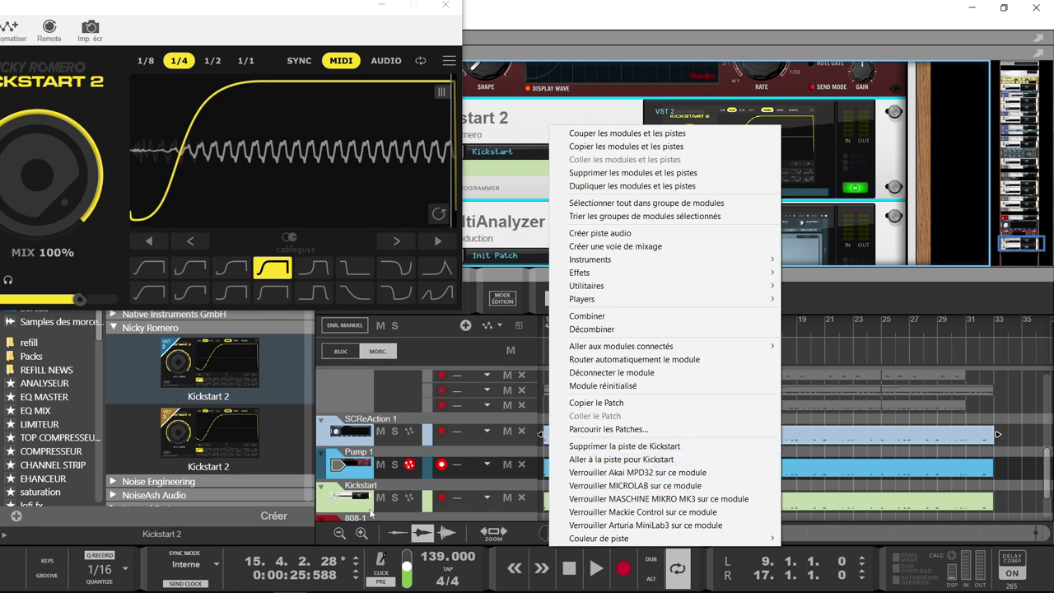
pyautogui.click(534, 511)
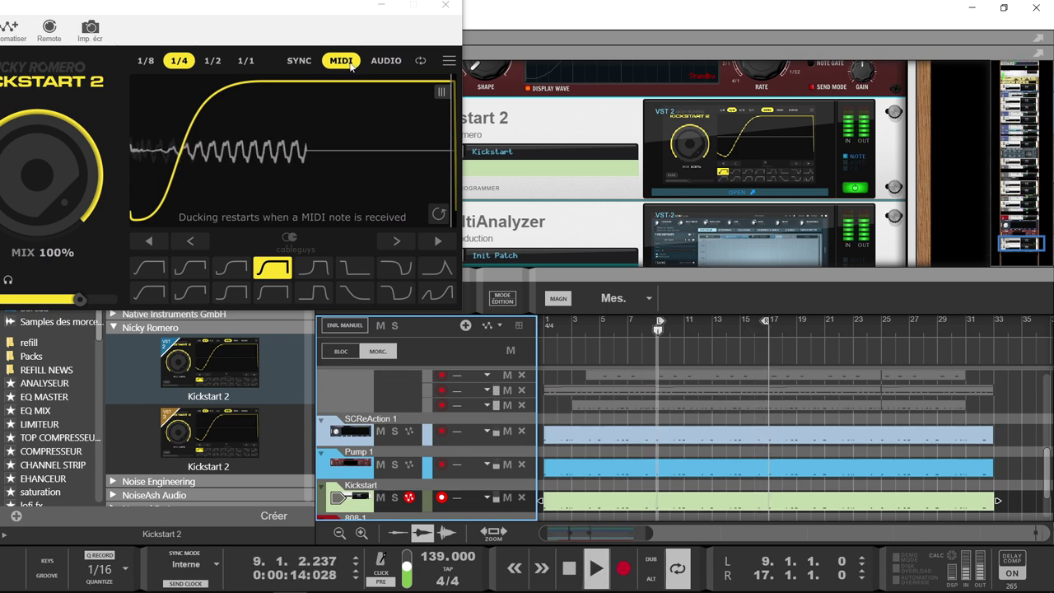
# Step: Shorten the MIDI-triggered ducking curve slightly in Kickstart 2 and reopen MMultiAnalyzer on the 808
pyautogui.moveTo(255, 172)
pyautogui.mouseDown()
pyautogui.moveTo(221, 183)
pyautogui.moveTo(243, 183)
pyautogui.mouseUp()
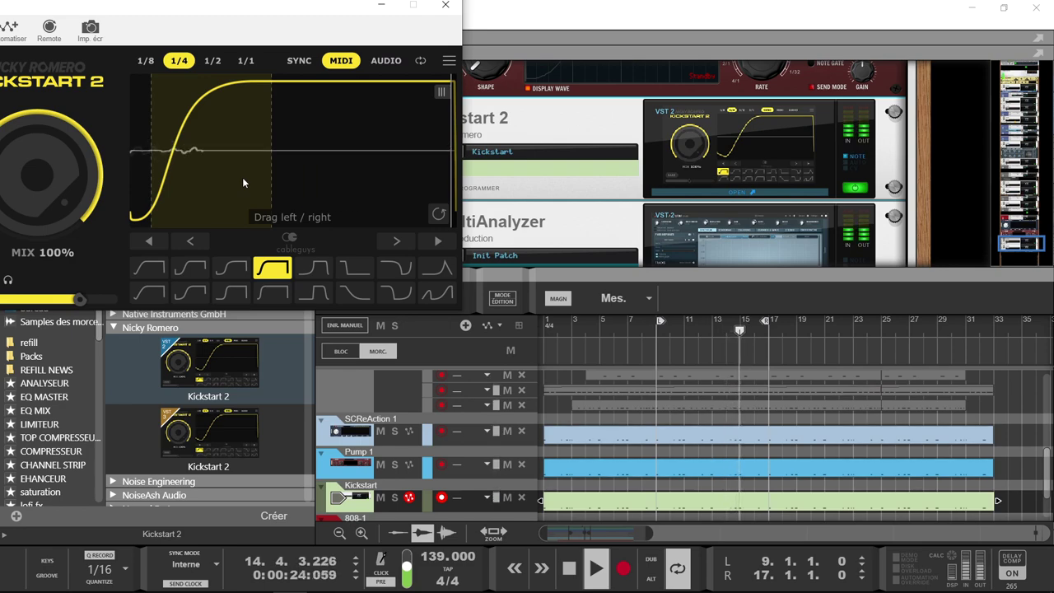
pyautogui.click(741, 241)
pyautogui.doubleClick(742, 242)
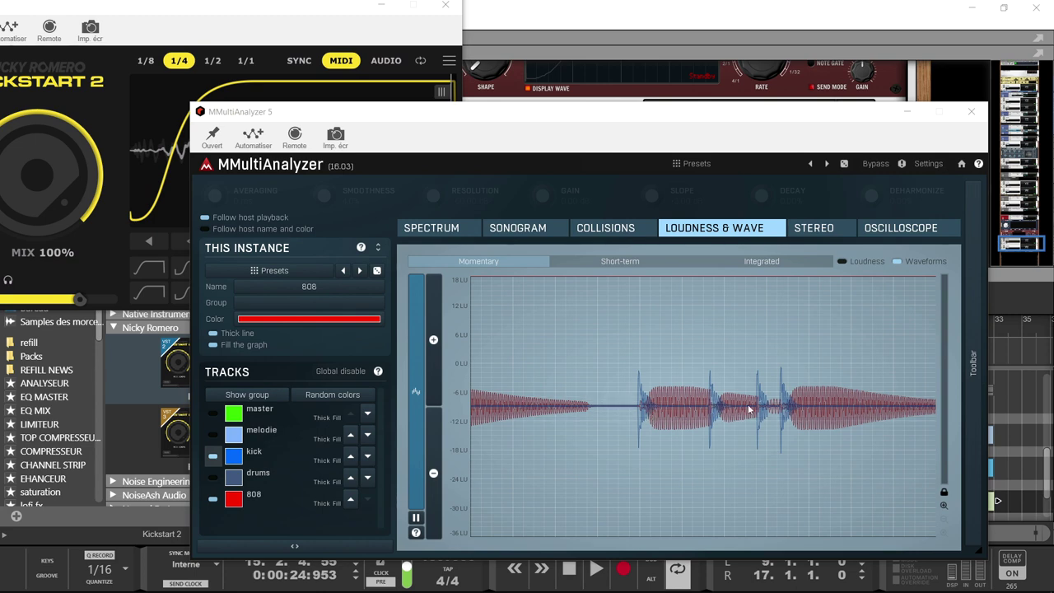
# Step: Close the Kickstart 2 and MMultiAnalyzer windows and delete the Kickstart 2 device from the rack
pyautogui.click(445, 5)
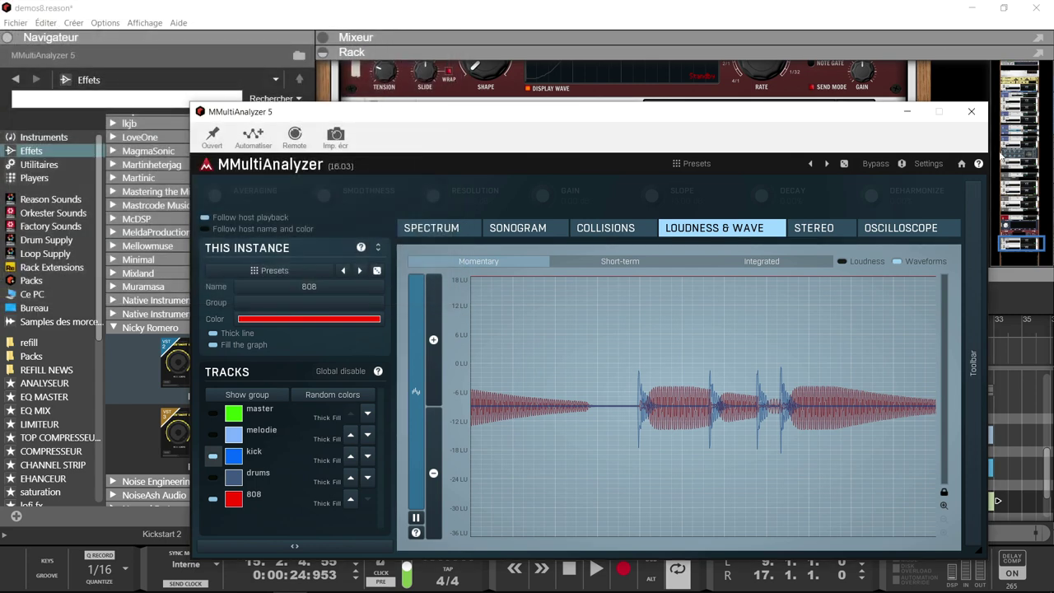
pyautogui.click(971, 111)
pyautogui.click(592, 130)
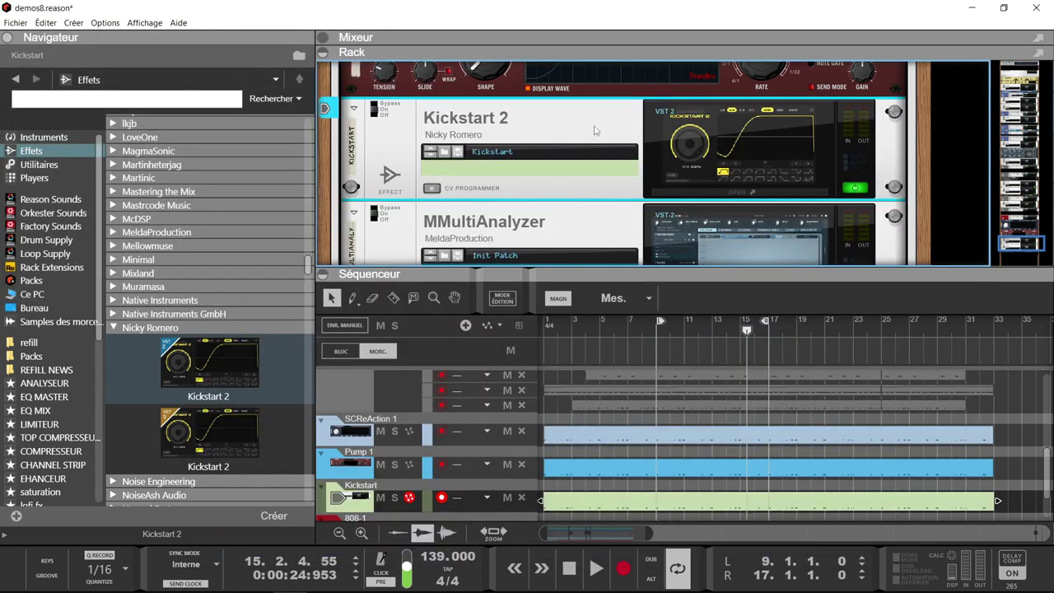
pyautogui.press('Delete')
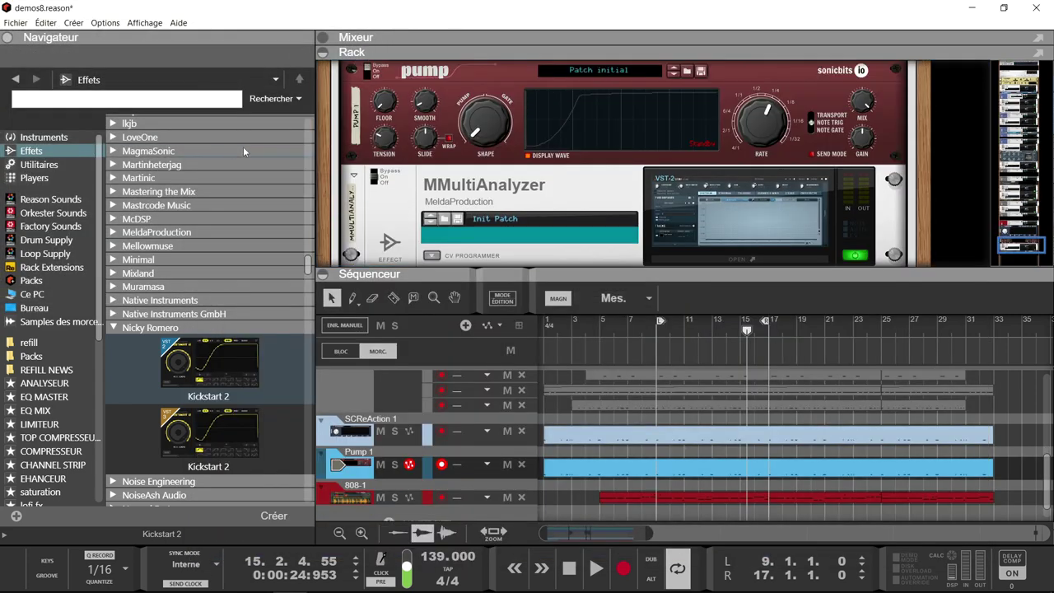
# Step: Insert the VST3 version of ShaperBox 3 between Pump and MMultiAnalyzer in the 808's effect chain
pyautogui.moveTo(308, 262); pyautogui.dragTo(312, 184)
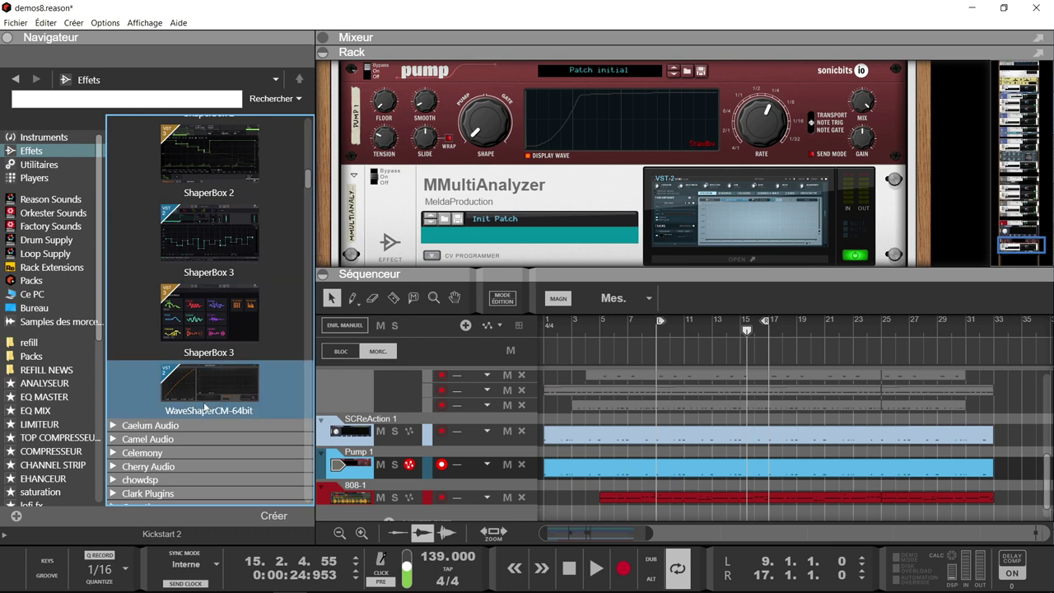
pyautogui.click(212, 323)
pyautogui.moveTo(209, 314)
pyautogui.mouseDown()
pyautogui.moveTo(248, 318)
pyautogui.moveTo(565, 215)
pyautogui.moveTo(562, 161)
pyautogui.mouseUp()
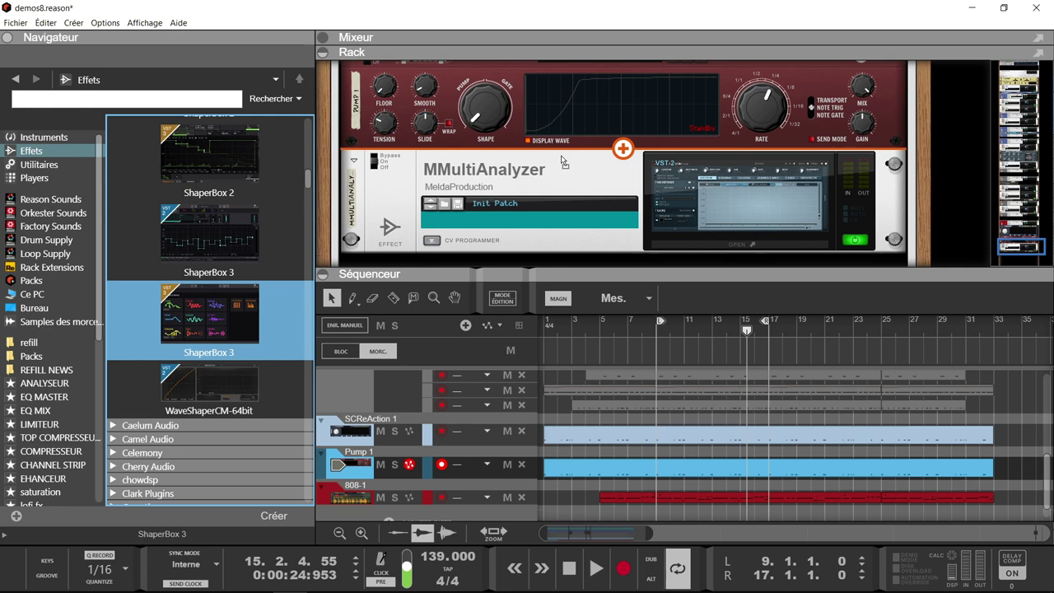
pyautogui.moveTo(561, 156); pyautogui.dragTo(563, 160)
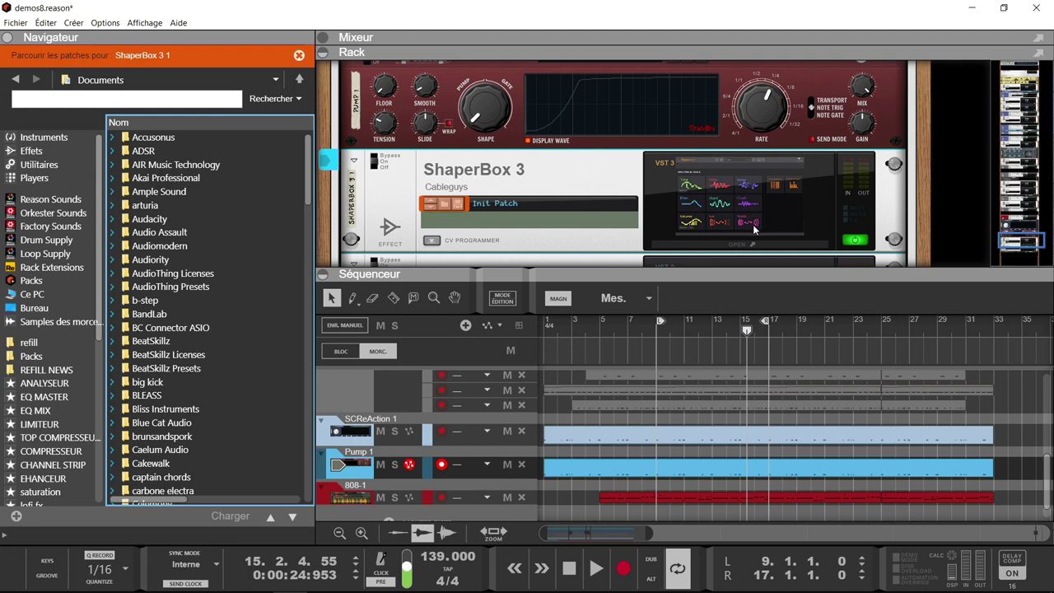
# Step: Cable ShaperBox 3's sidechain inputs to the Spider Audio splitter outputs on the back of the rack and return to the front
pyautogui.press('Tab')
pyautogui.moveTo(766, 231); pyautogui.dragTo(542, 125)
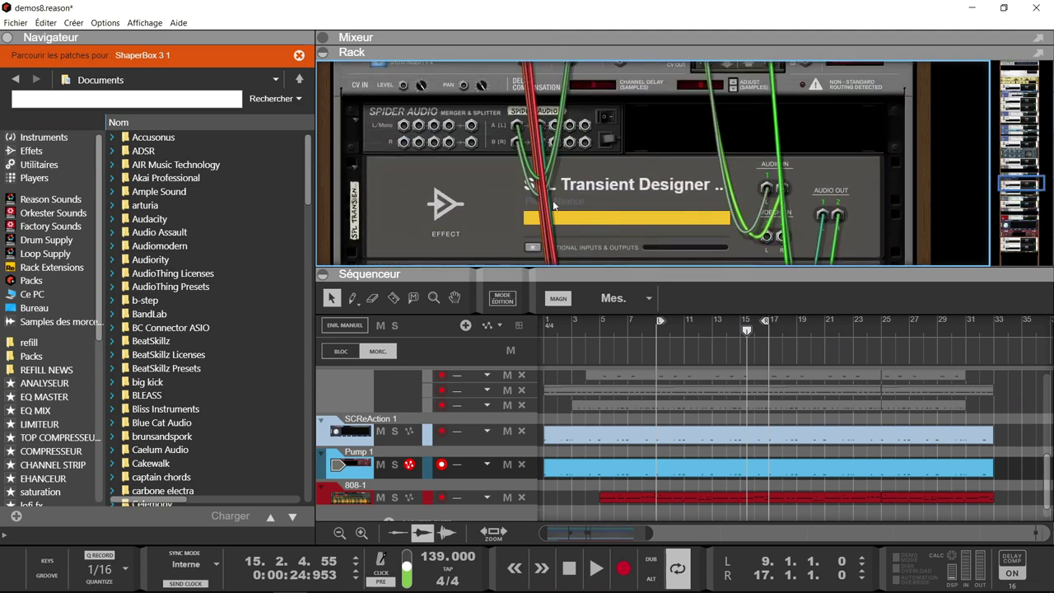
pyautogui.press('Tab')
pyautogui.scroll(-6, 594, 175)
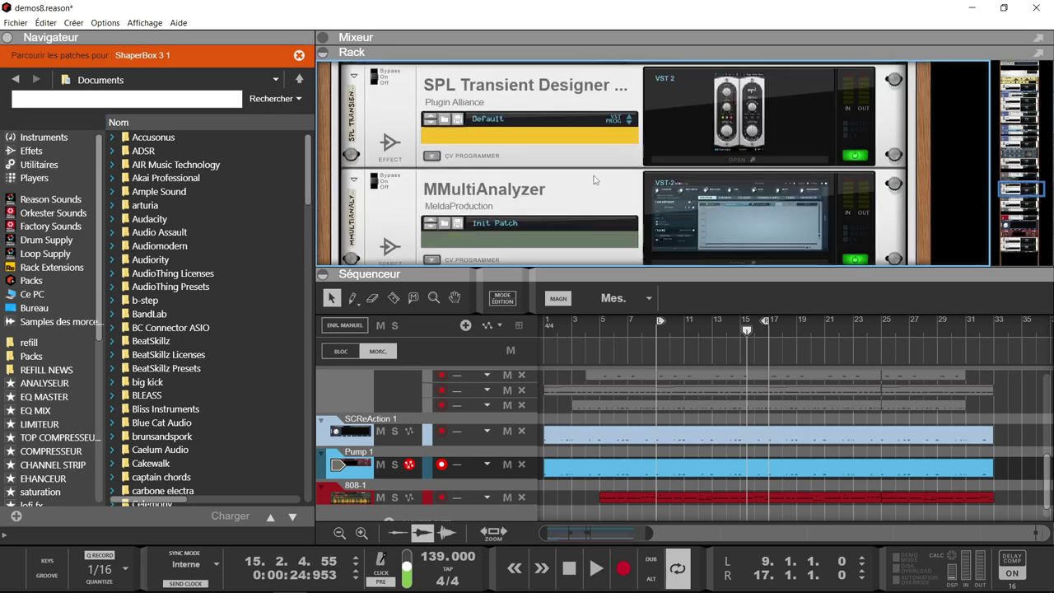
pyautogui.scroll(-3, 593, 175)
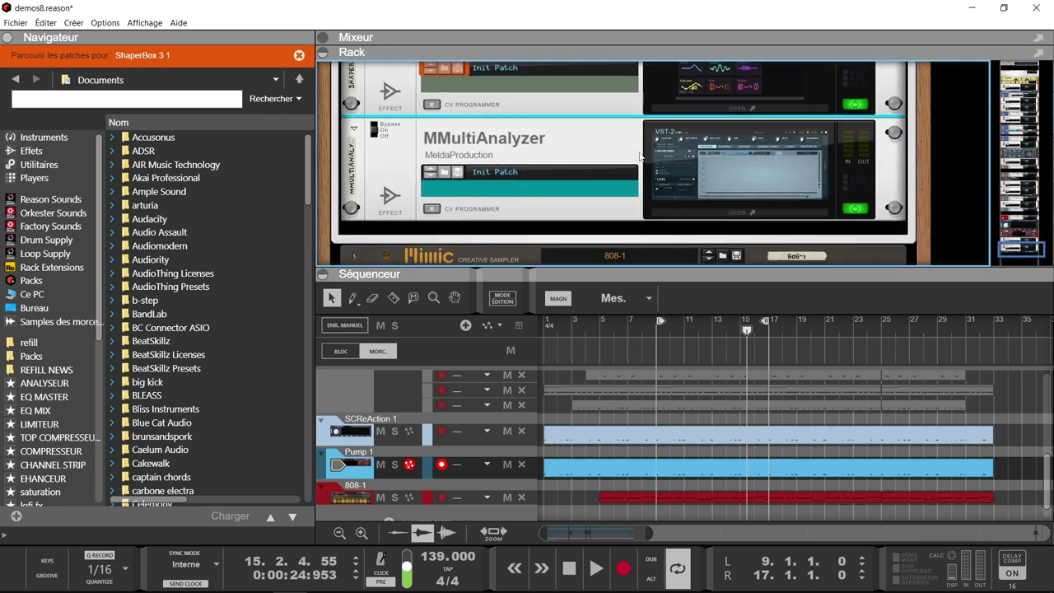
# Step: Add a Volume shaper in ShaperBox 3, set it to Audio triggering from the external sidechain input and show the trigger settings
pyautogui.click(731, 84)
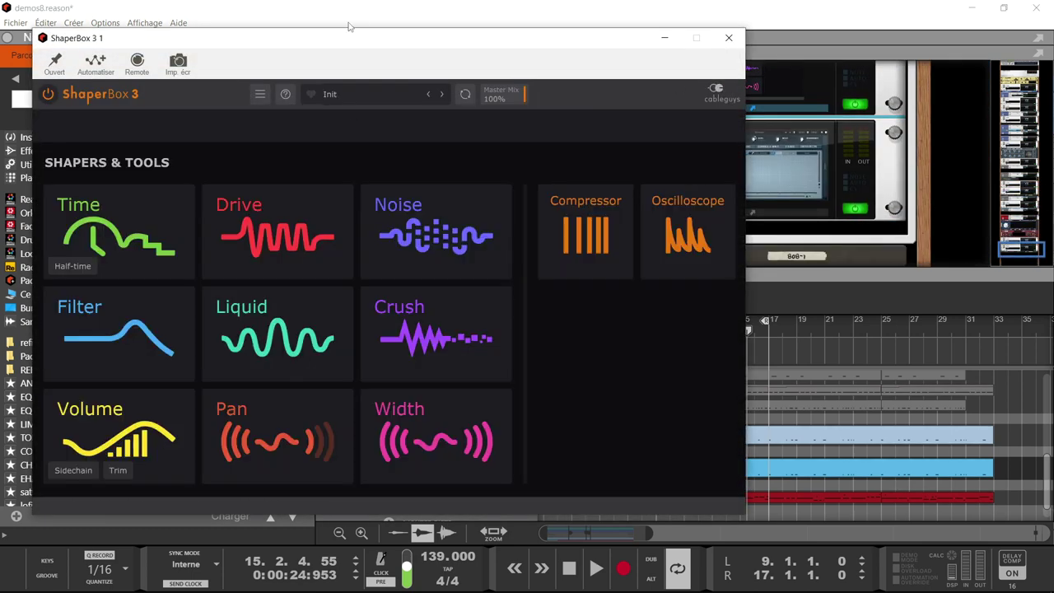
pyautogui.moveTo(345, 41); pyautogui.dragTo(433, 17)
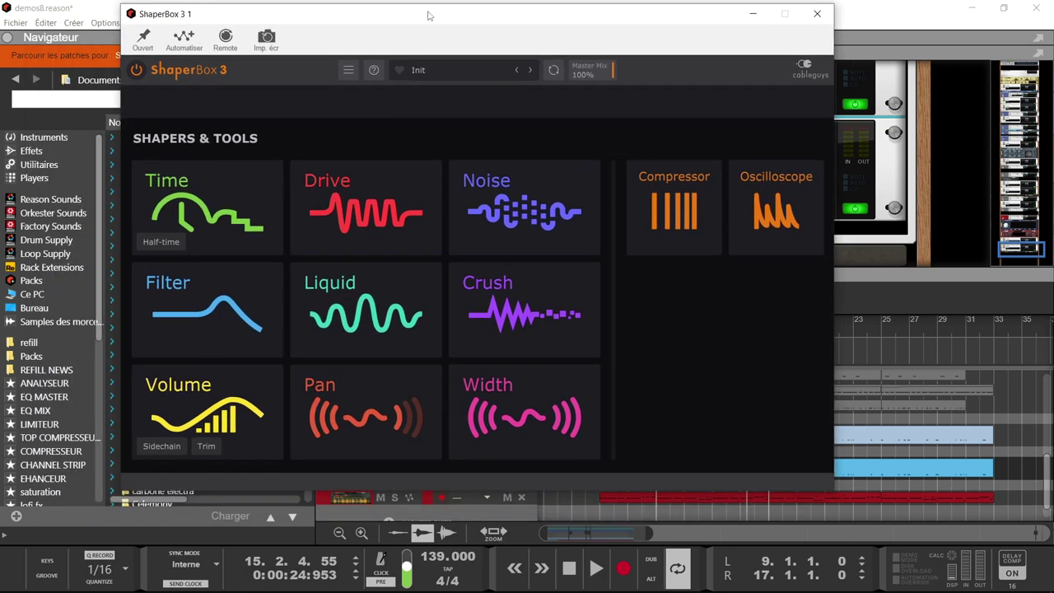
pyautogui.click(195, 406)
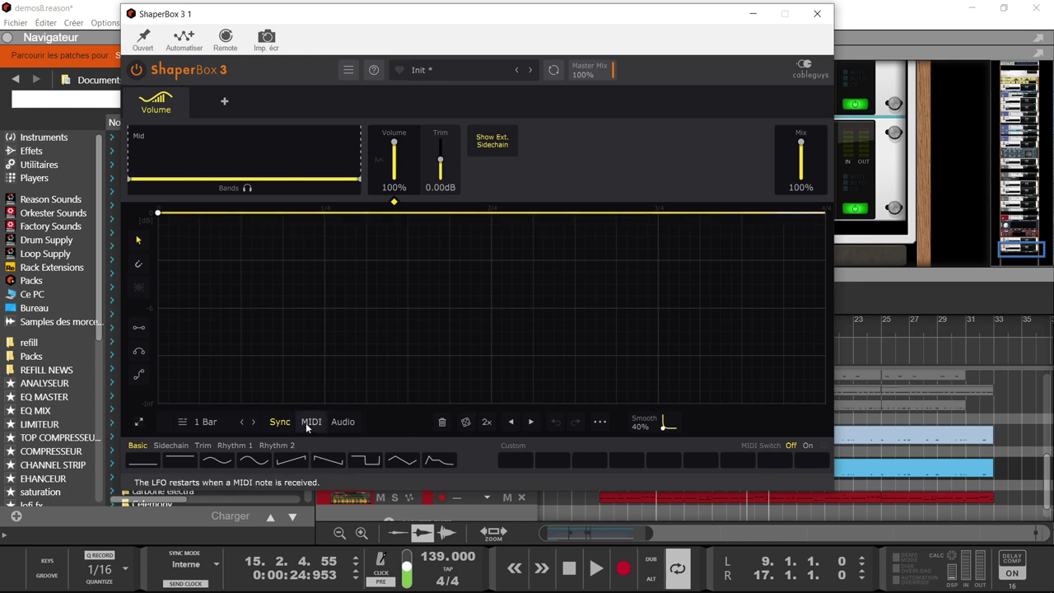
pyautogui.click(349, 421)
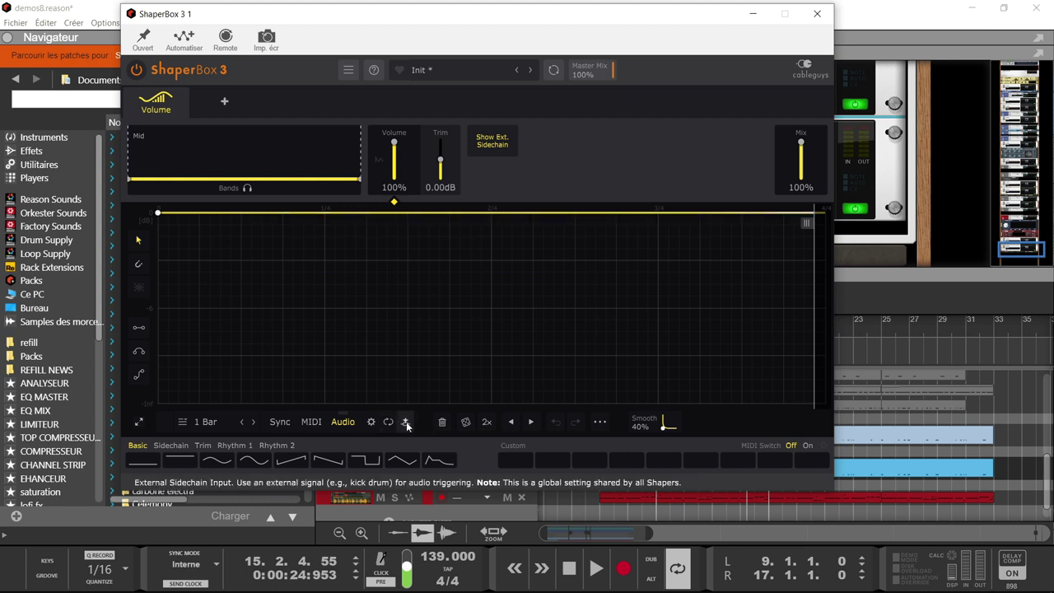
pyautogui.click(406, 422)
pyautogui.click(371, 422)
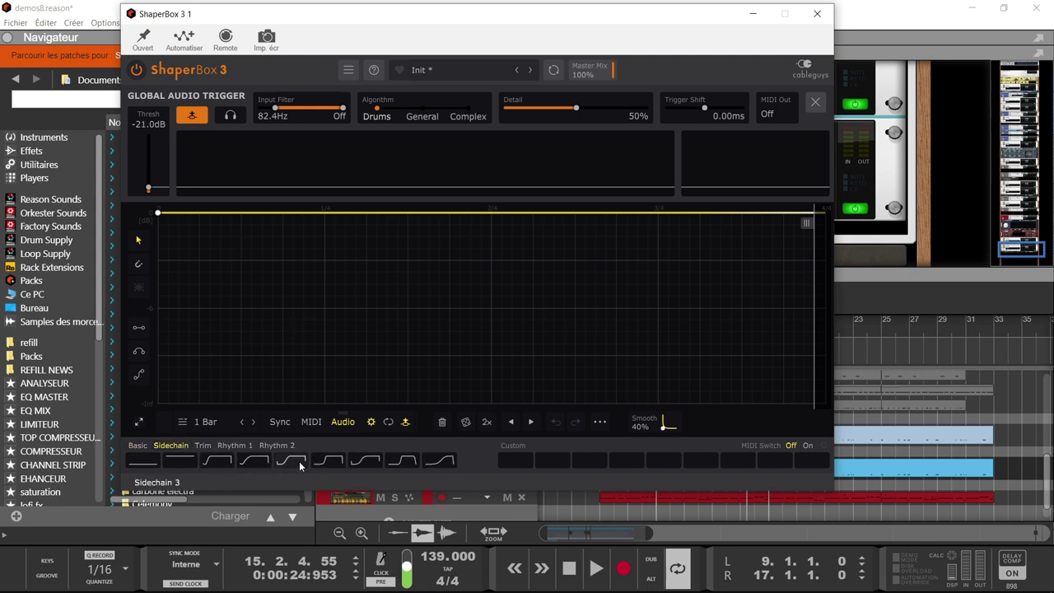
# Step: Load the Sidechain 3 curve, play the song from bar 9 and steepen the curve's rise by moving its handles to about 0.43/4
pyautogui.click(290, 463)
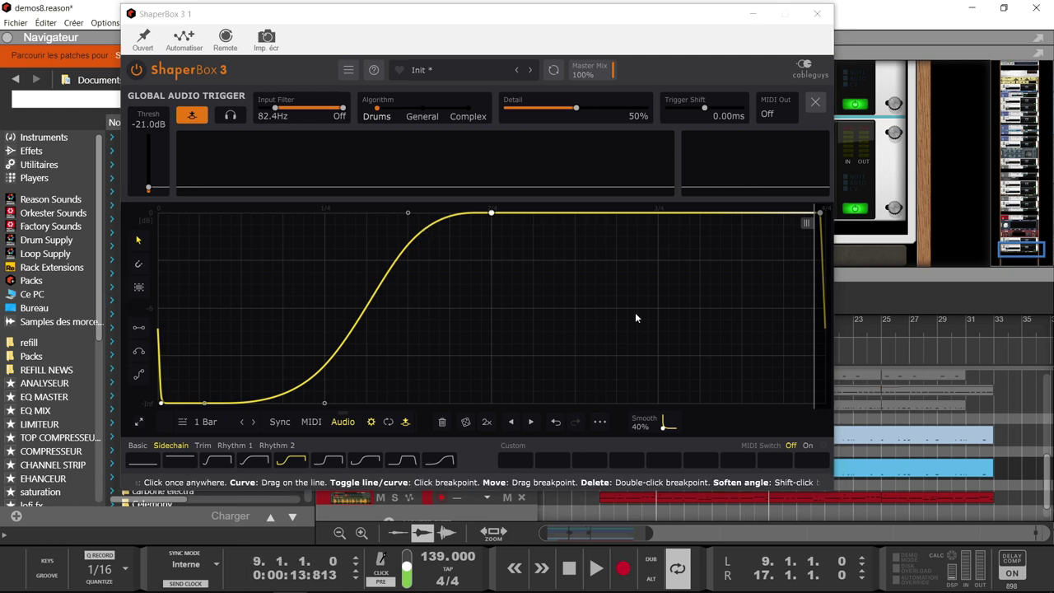
pyautogui.press('space')
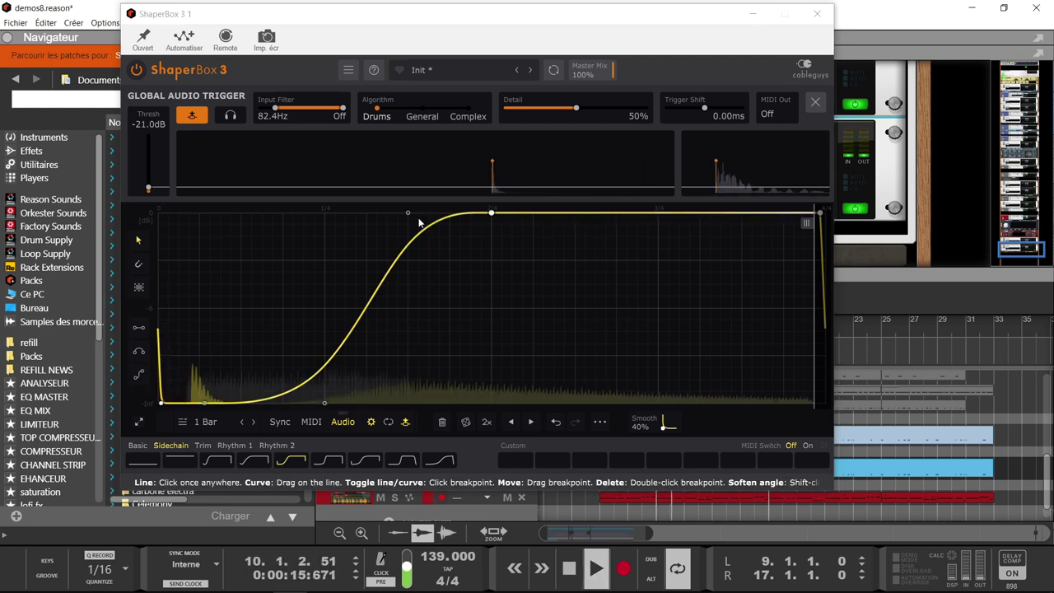
pyautogui.moveTo(326, 405); pyautogui.dragTo(229, 403)
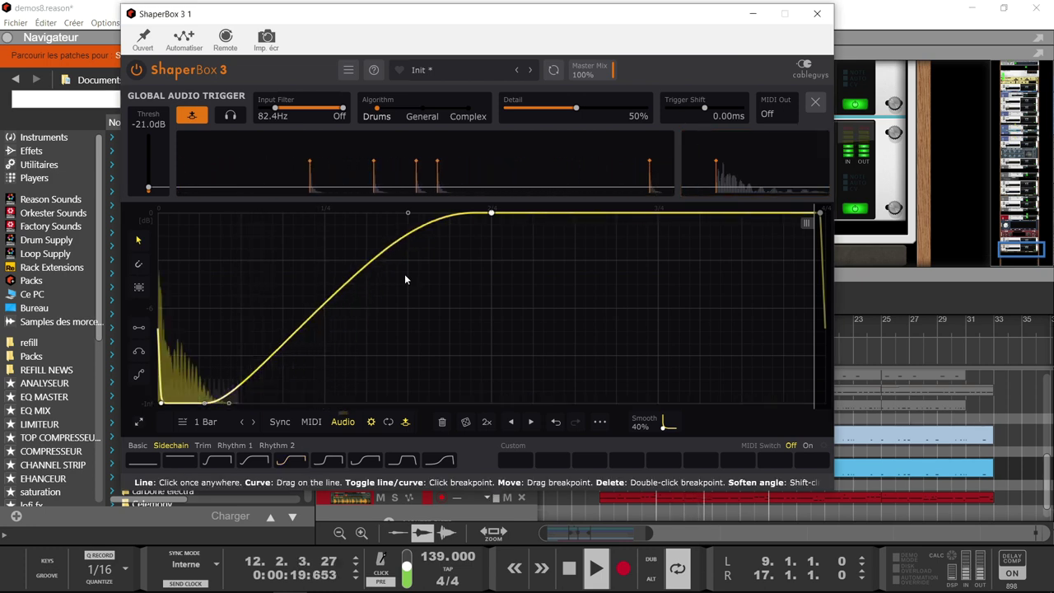
pyautogui.moveTo(408, 213); pyautogui.dragTo(229, 213)
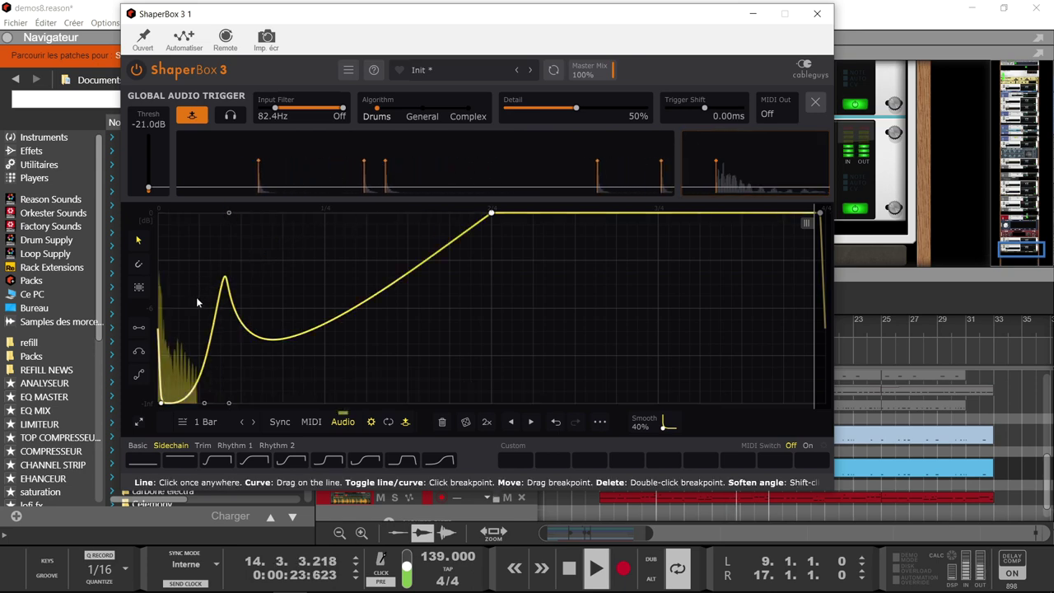
pyautogui.click(229, 212)
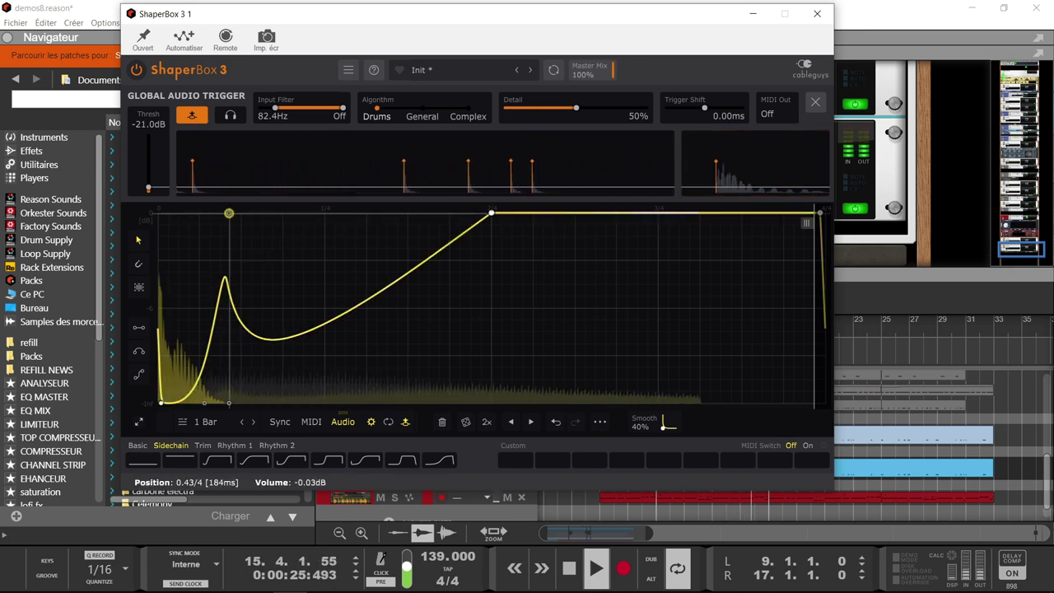
pyautogui.doubleClick(229, 213)
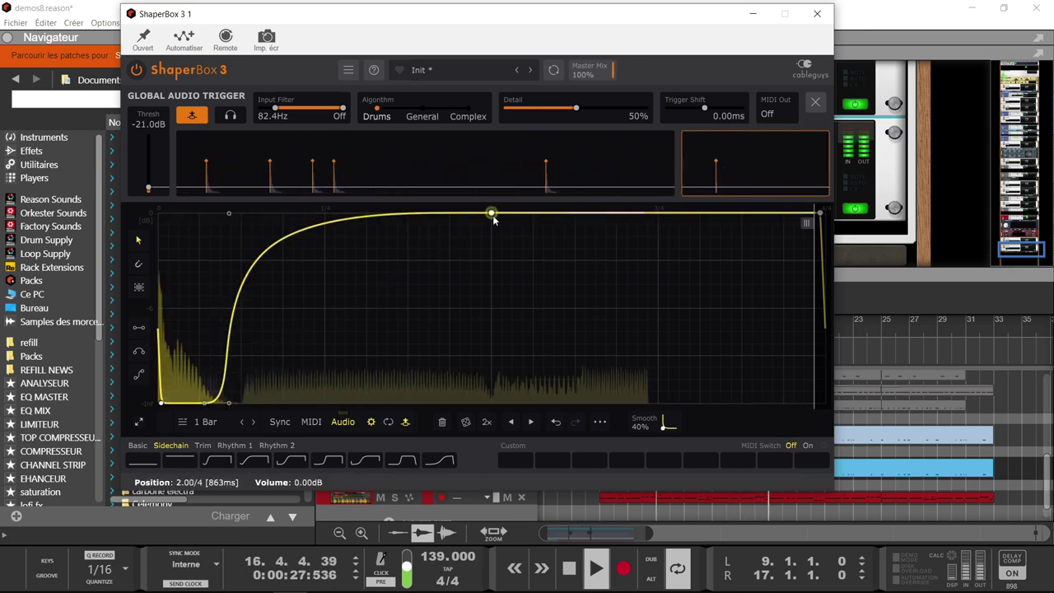
# Step: Move the curve's full-volume breakpoint well before the 1/4 mark and raise the lower handles to shorten the ducking on the 808
pyautogui.moveTo(491, 212); pyautogui.dragTo(254, 215)
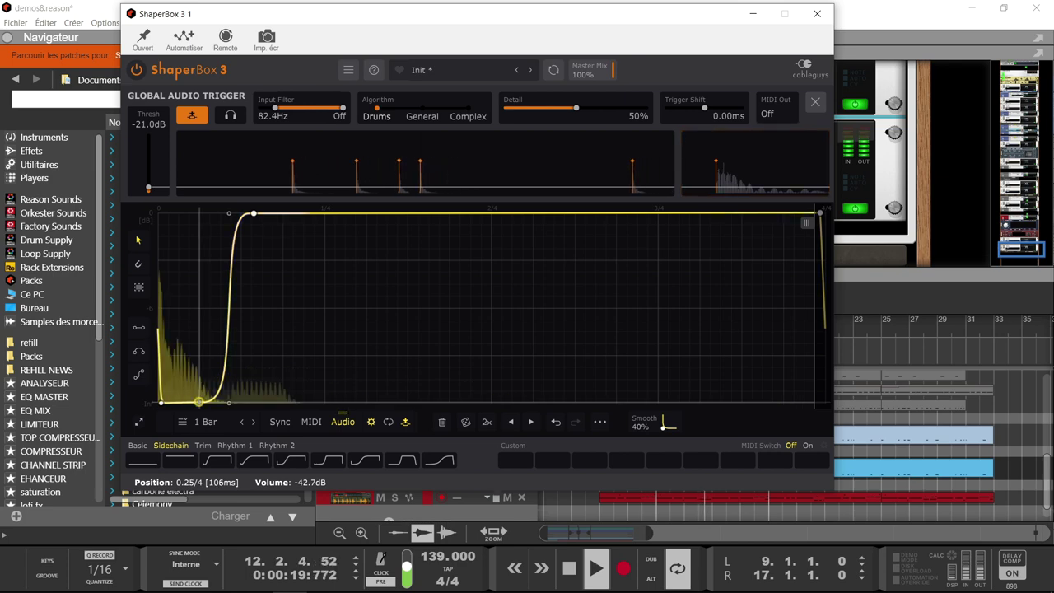
pyautogui.moveTo(203, 402); pyautogui.dragTo(218, 326)
pyautogui.moveTo(220, 282); pyautogui.dragTo(224, 213)
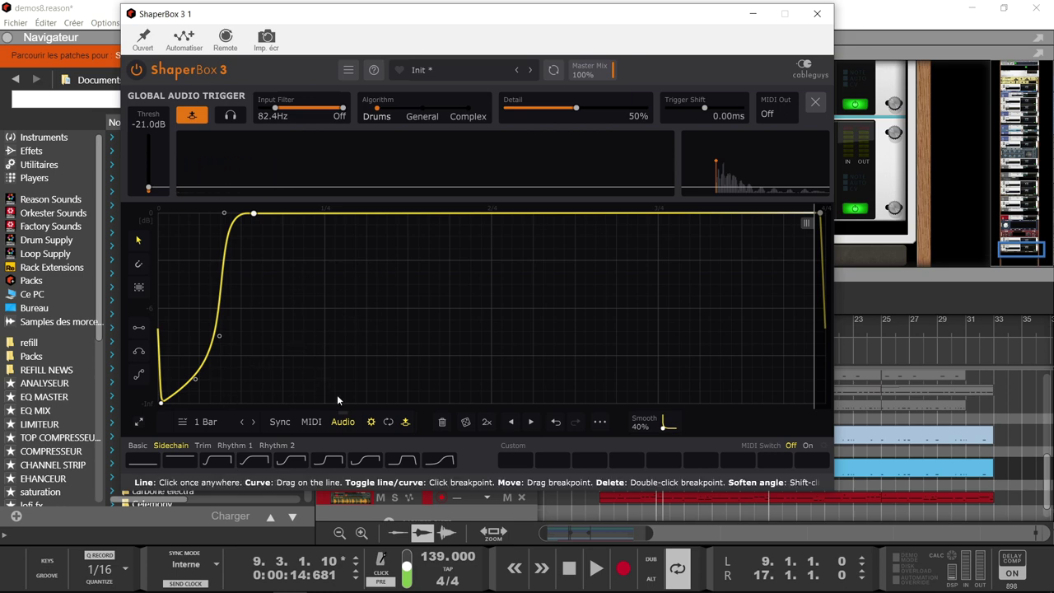
pyautogui.moveTo(221, 337)
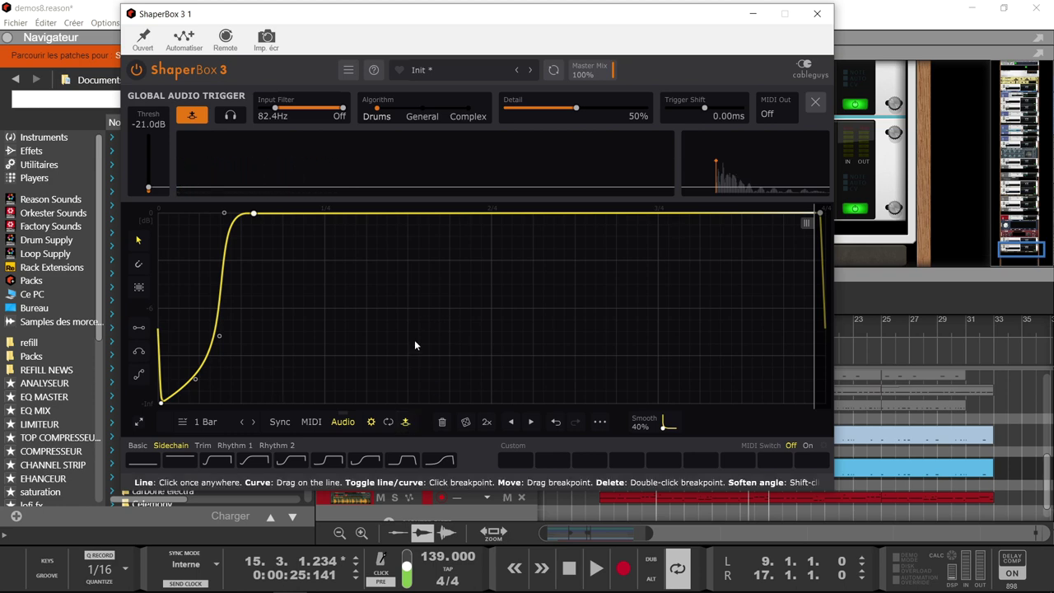
# Step: Close the ShaperBox 3 window and create a sequencer track for the device
pyautogui.click(818, 15)
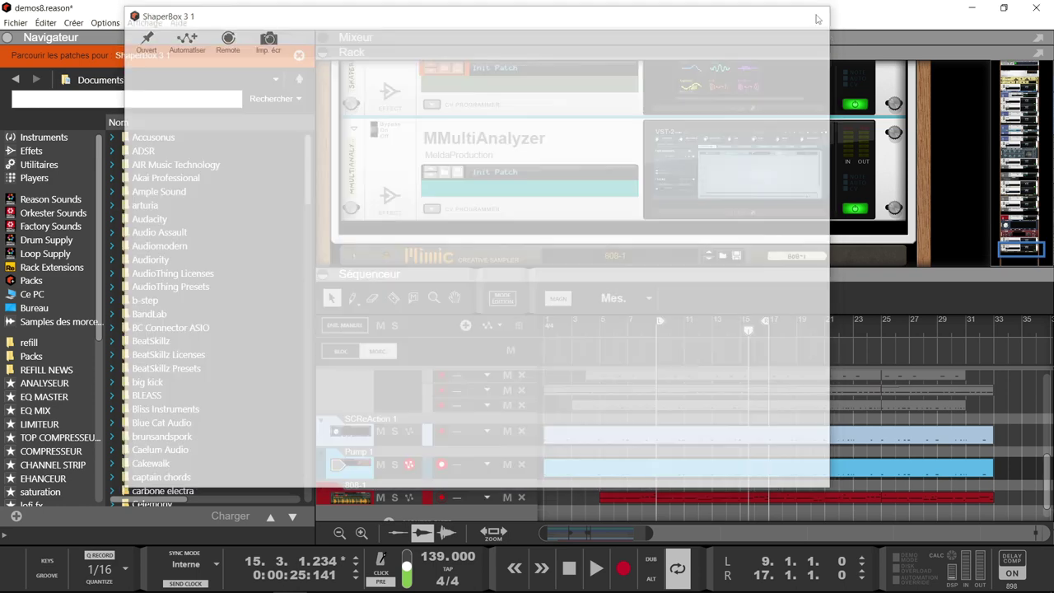
pyautogui.rightClick(562, 102)
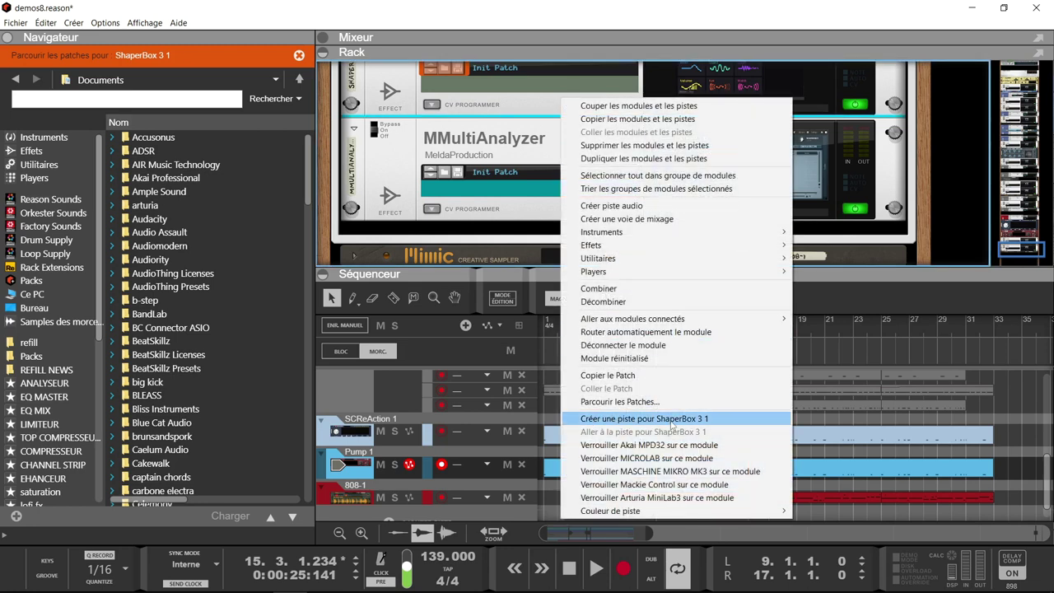
pyautogui.click(677, 419)
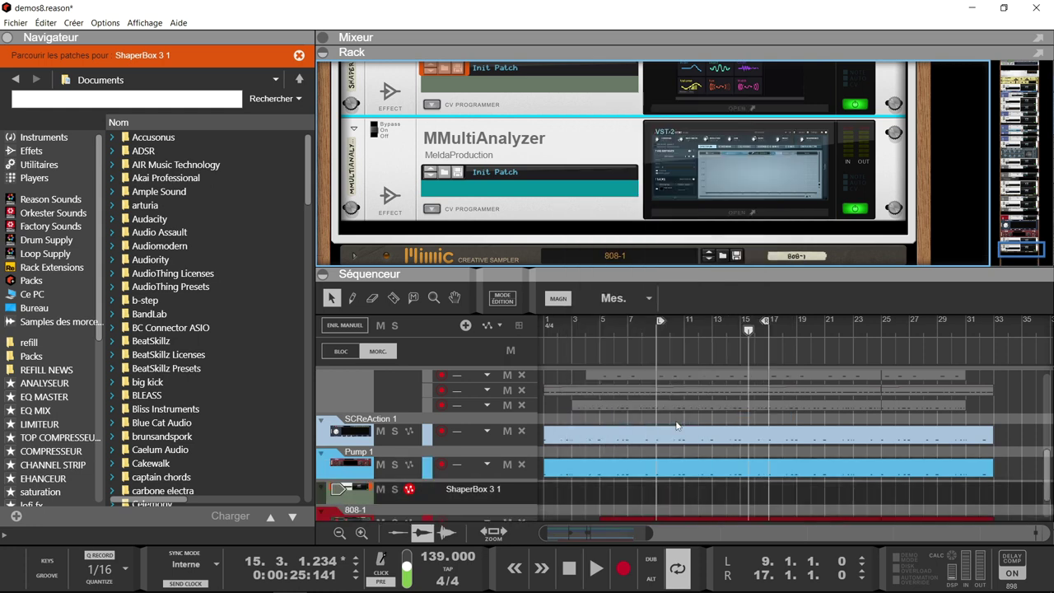
# Step: Add a note lane to the ShaperBox 3 1 track and copy the Pump 1 MIDI clip onto it
pyautogui.click(496, 491)
pyautogui.rightClick(496, 491)
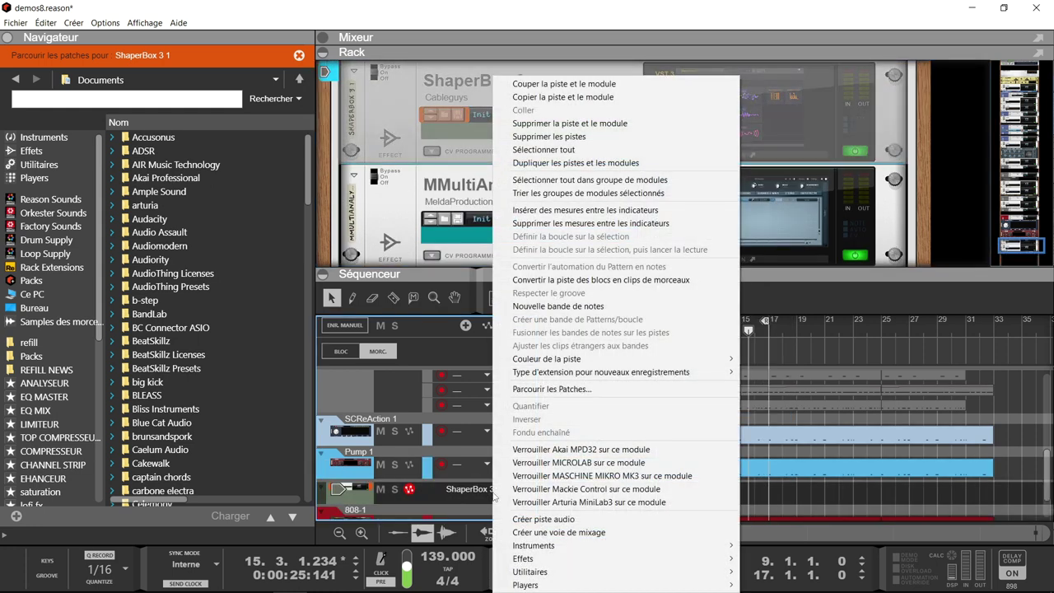
pyautogui.click(542, 306)
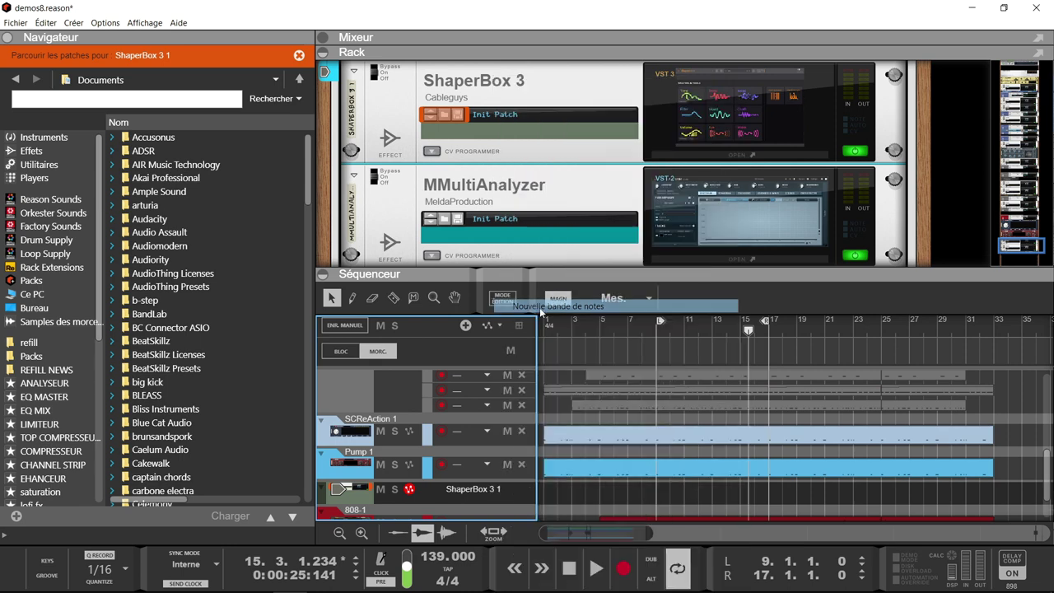
pyautogui.click(606, 476)
pyautogui.moveTo(606, 478); pyautogui.dragTo(600, 499)
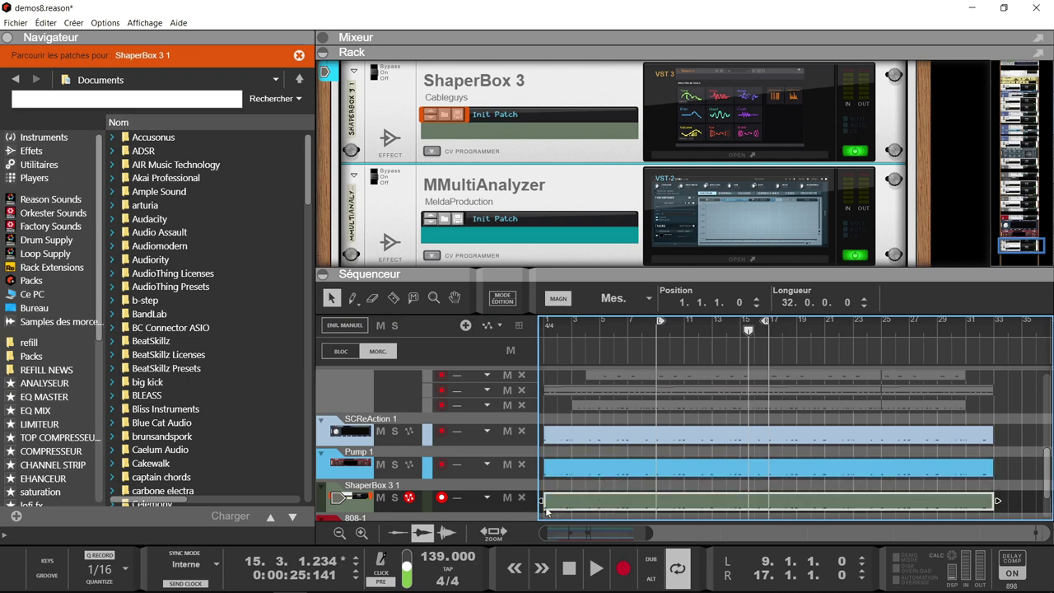
# Step: Set the playback position to bar 9, reopen ShaperBox 3 and switch its Volume shaper to MIDI triggering
pyautogui.click(658, 334)
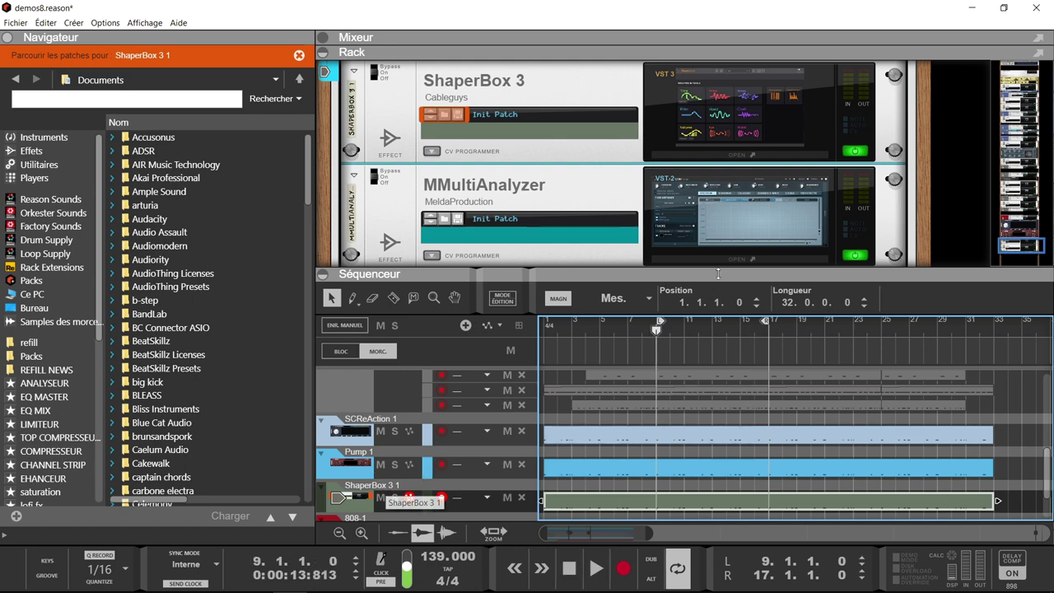
pyautogui.click(698, 153)
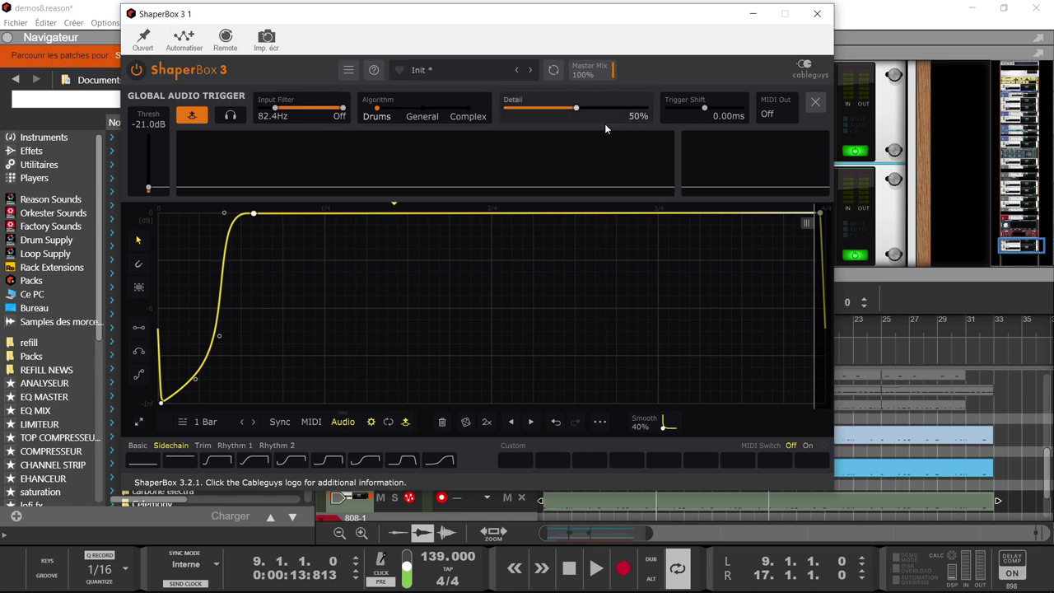
pyautogui.click(311, 421)
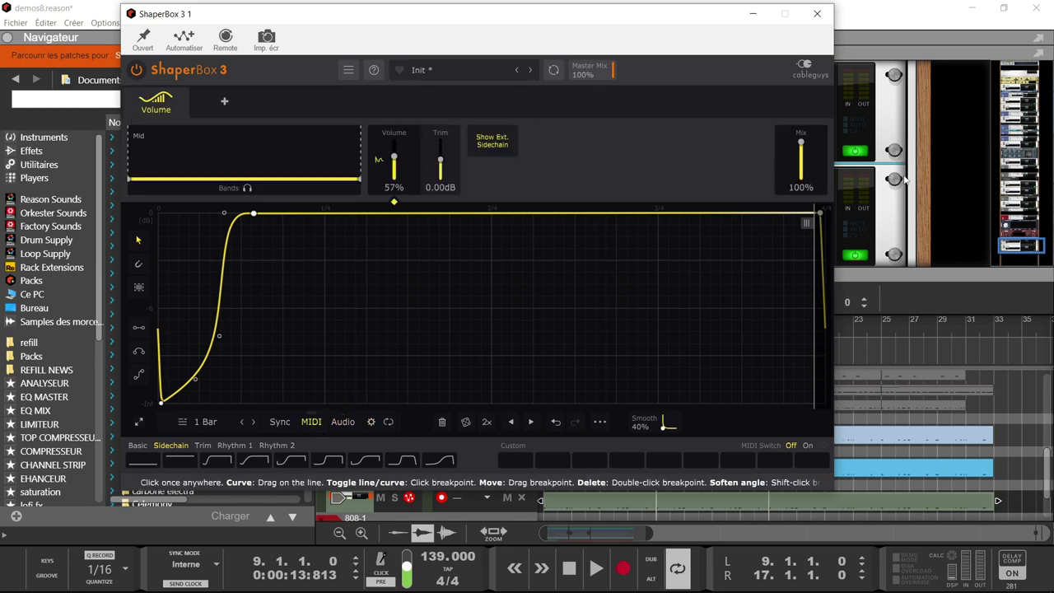
# Step: Close ShaperBox 3 and disconnect both of its sidechain input cables on the back of the rack
pyautogui.click(818, 13)
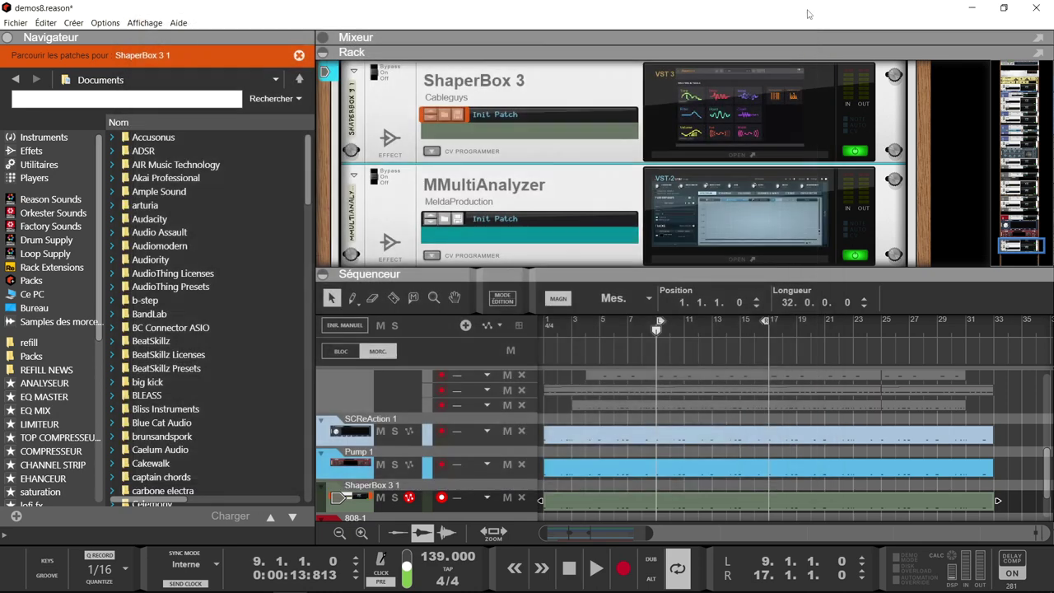
pyautogui.press('Tab')
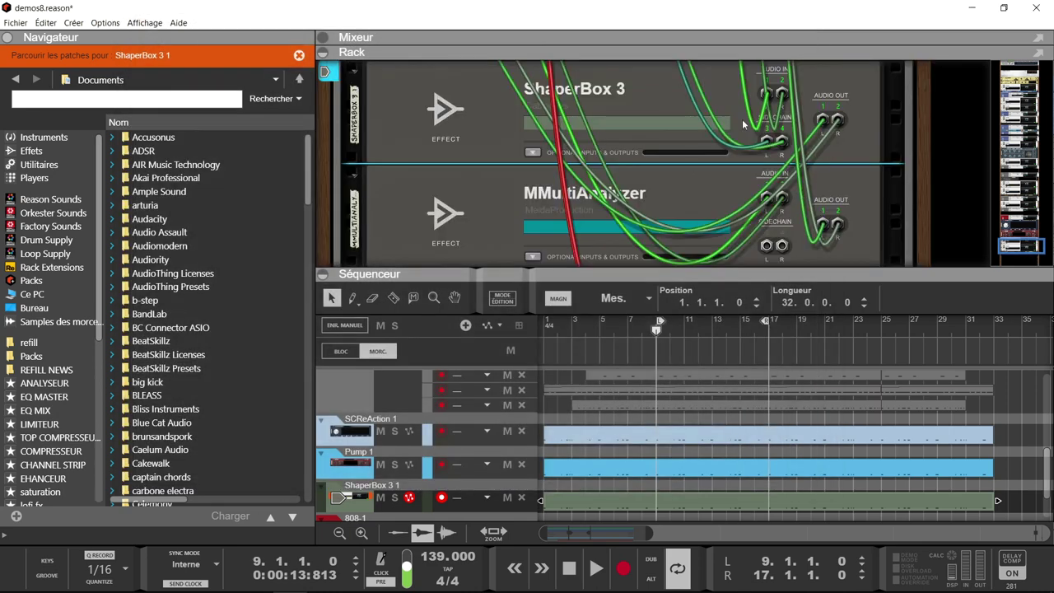
pyautogui.moveTo(772, 143); pyautogui.dragTo(747, 152)
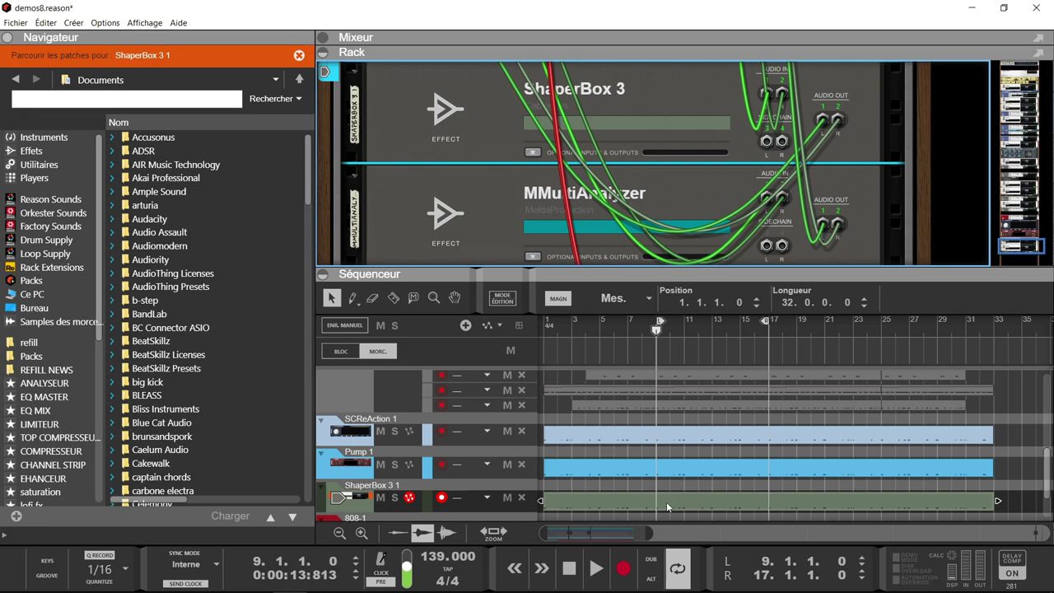
# Step: Play the loop through the MIDI-triggered ShaperBox 3 and examine the 808 and kick waveforms in MMultiAnalyzer
pyautogui.press('Tab')
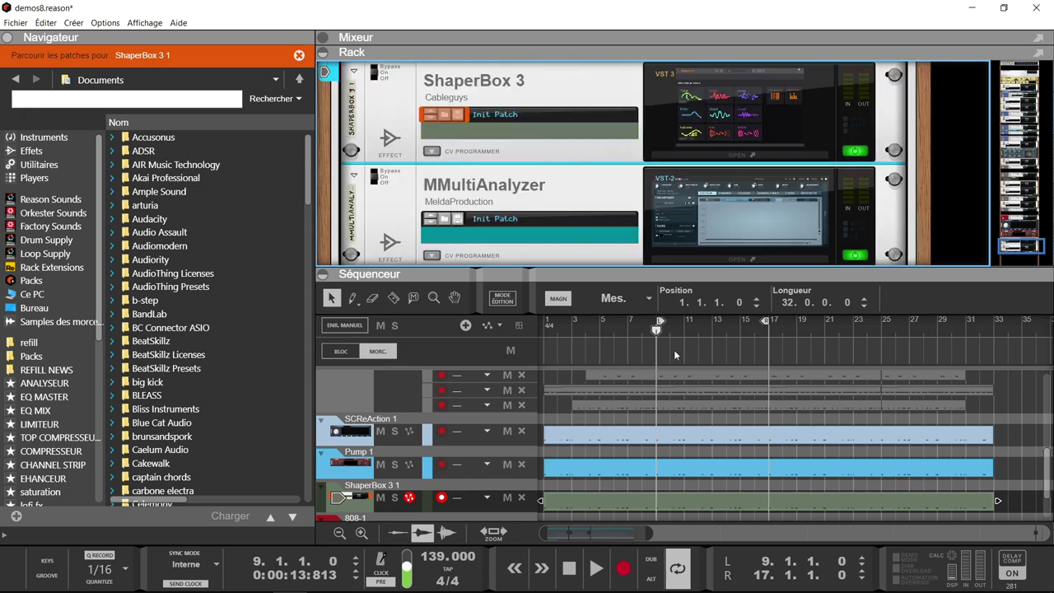
pyautogui.click(700, 155)
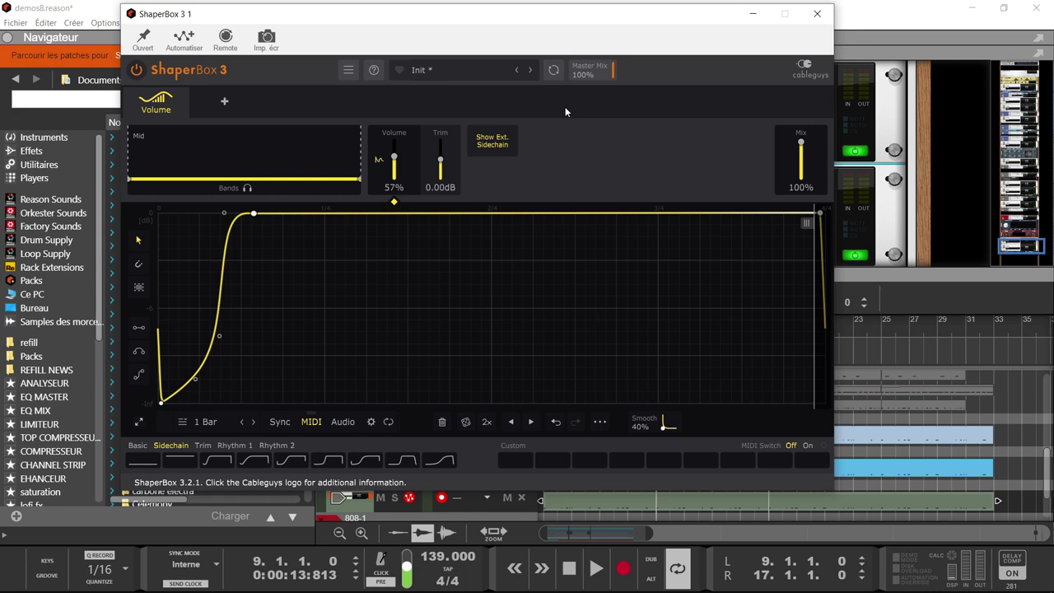
pyautogui.press('space')
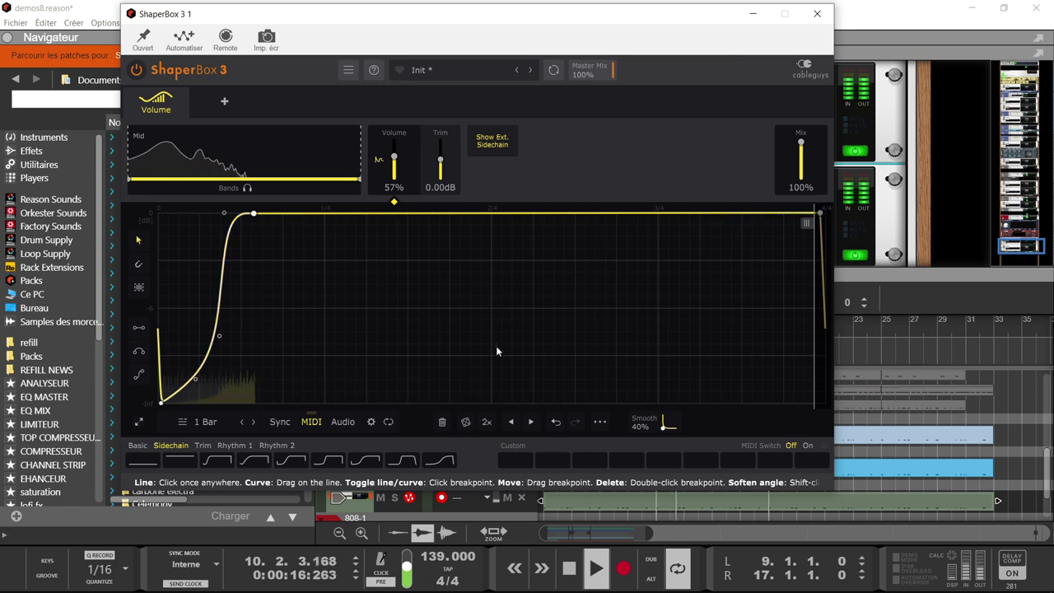
pyautogui.moveTo(782, 14); pyautogui.dragTo(591, 0)
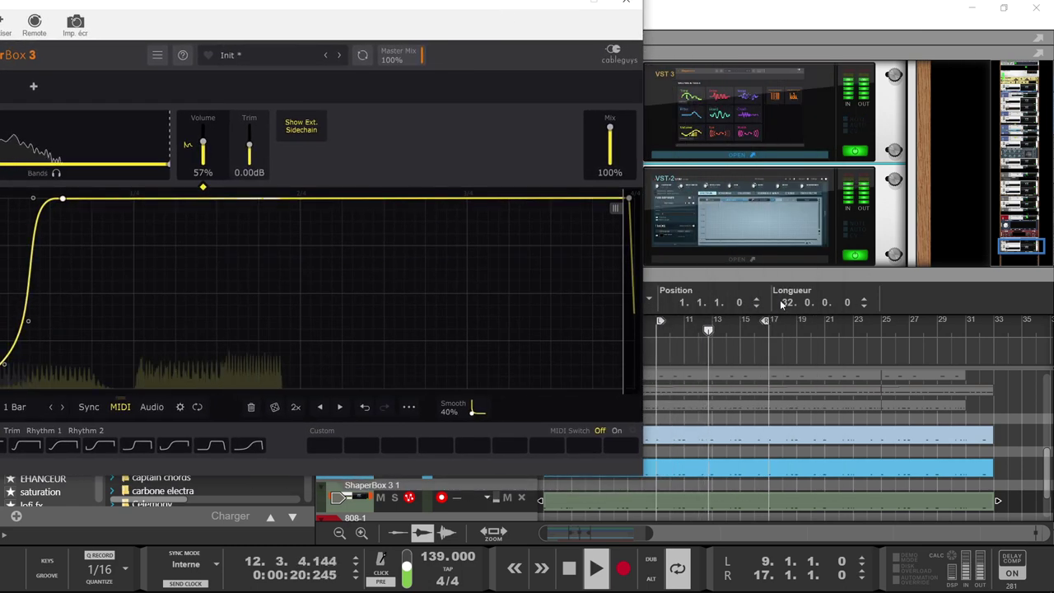
pyautogui.click(749, 258)
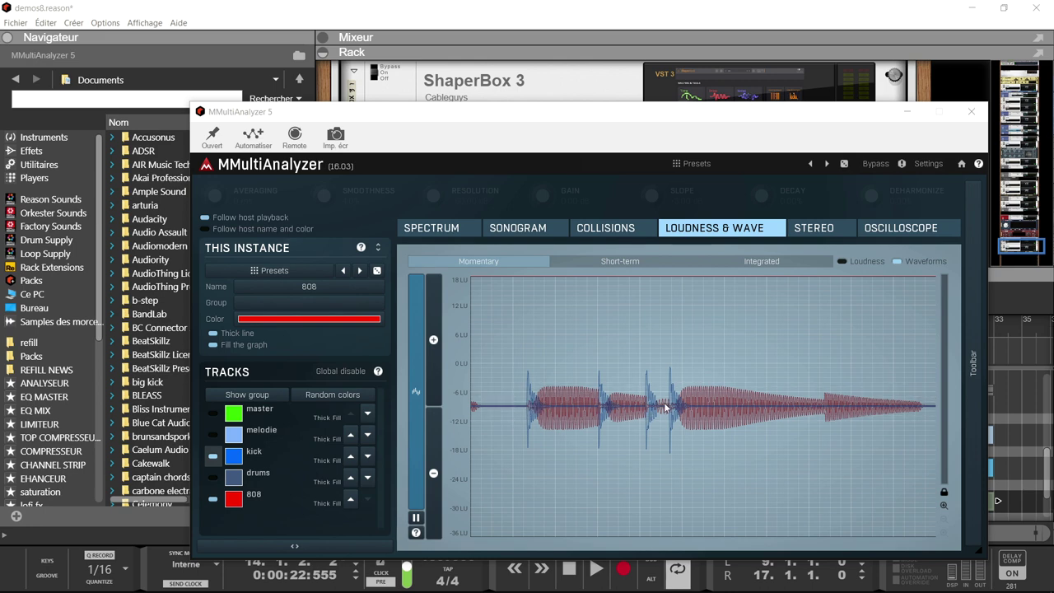
pyautogui.click(973, 113)
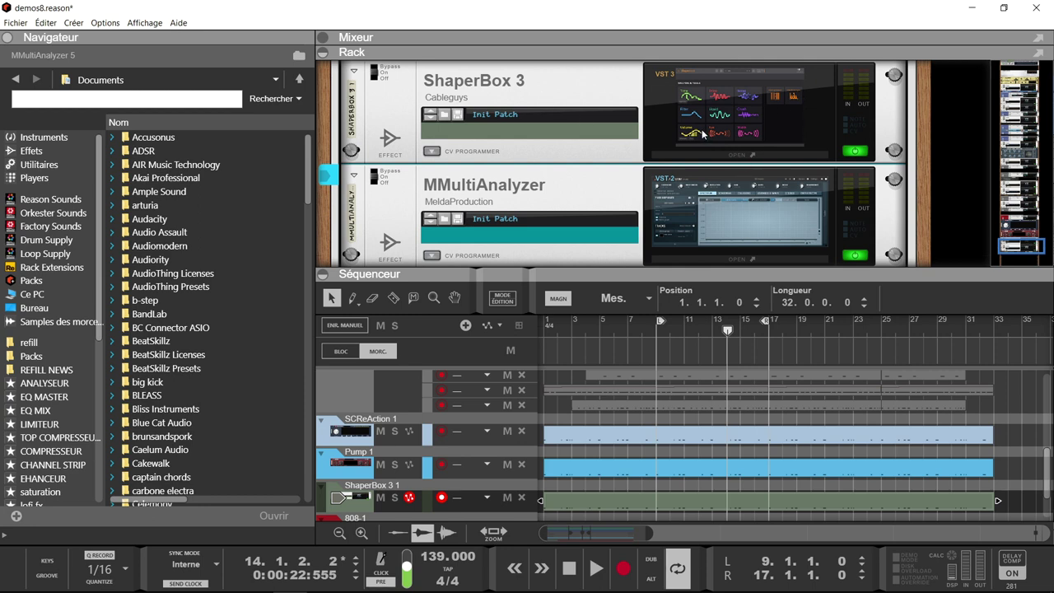
# Step: Replace ShaperBox 3 in the rack with the VST2 version of Devious Machines Duck from the effects browser
pyautogui.click(41, 151)
pyautogui.scroll(-15, 209, 246)
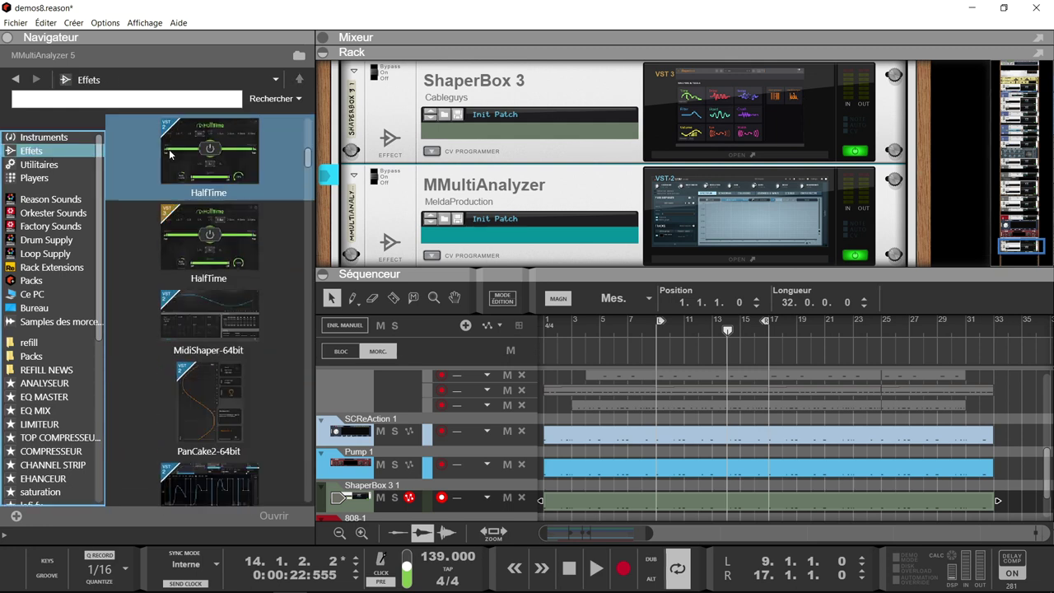
pyautogui.moveTo(210, 249); pyautogui.dragTo(486, 121)
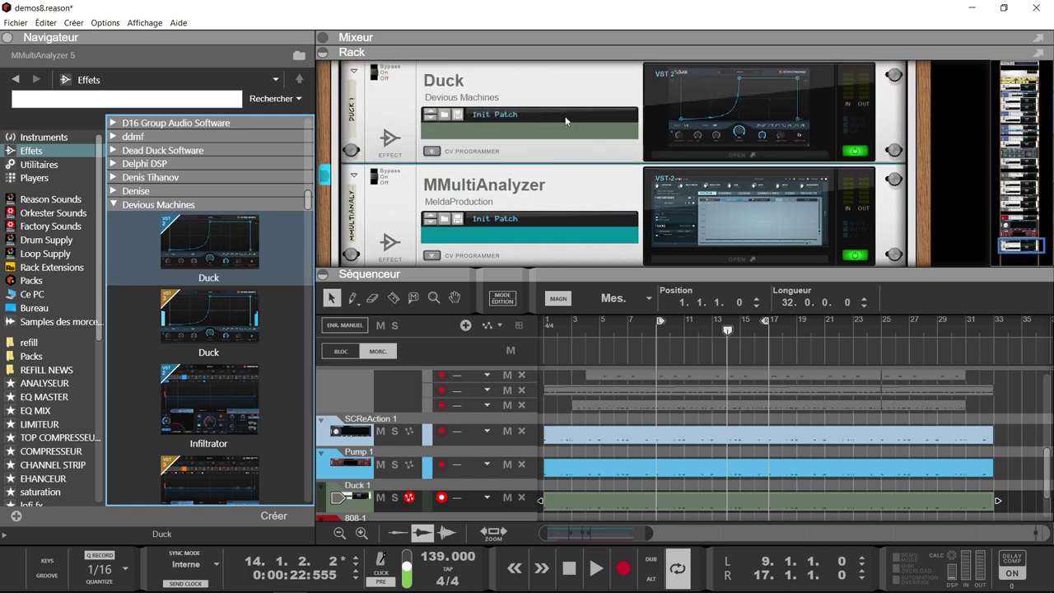
# Step: Open the Duck device and set its trigger mode to Midi
pyautogui.scroll(-2, 346, 445)
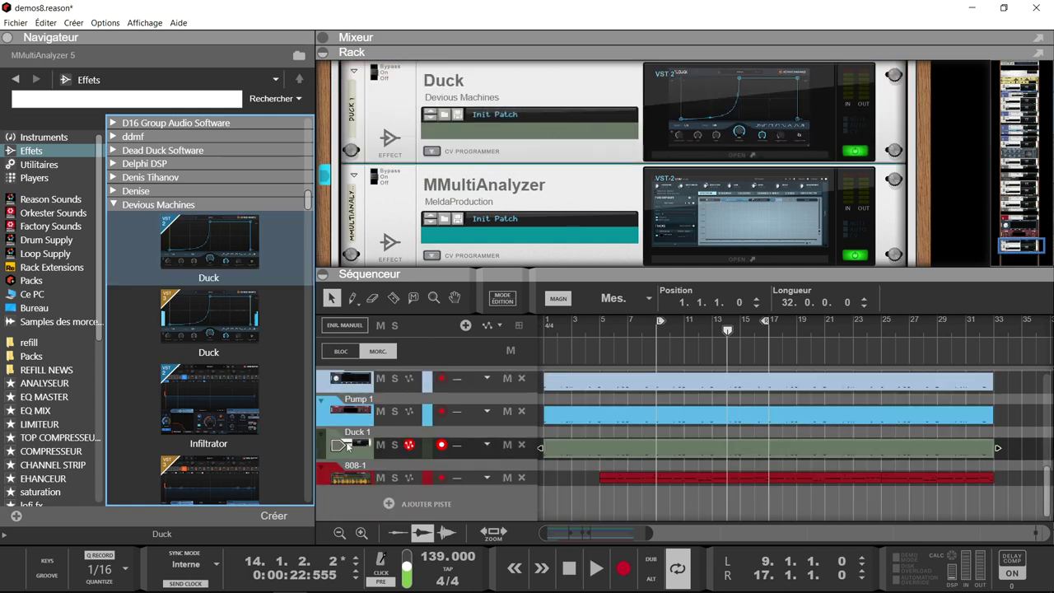
pyautogui.click(708, 157)
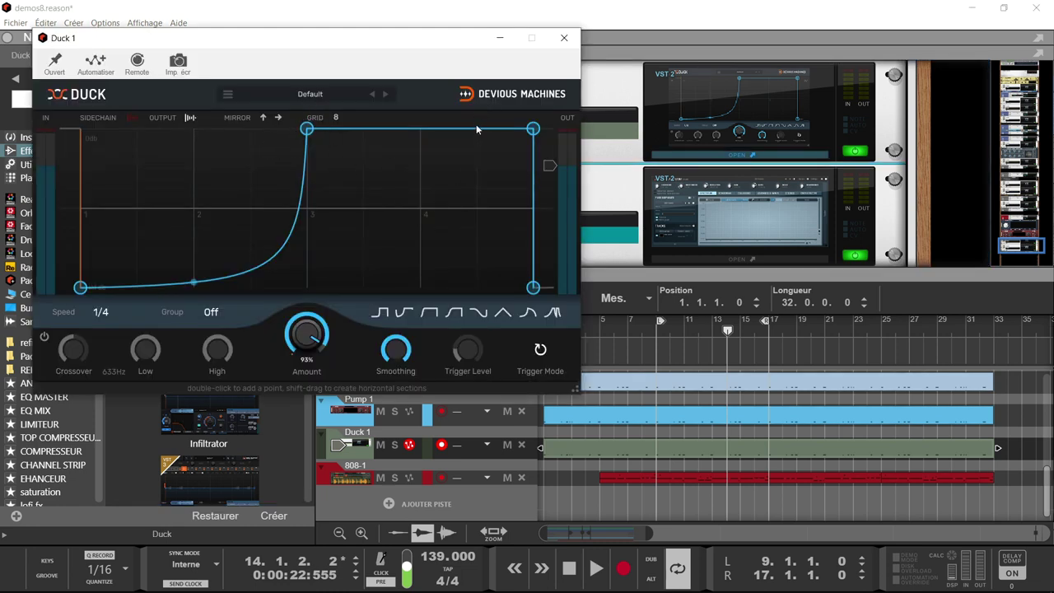
pyautogui.click(541, 350)
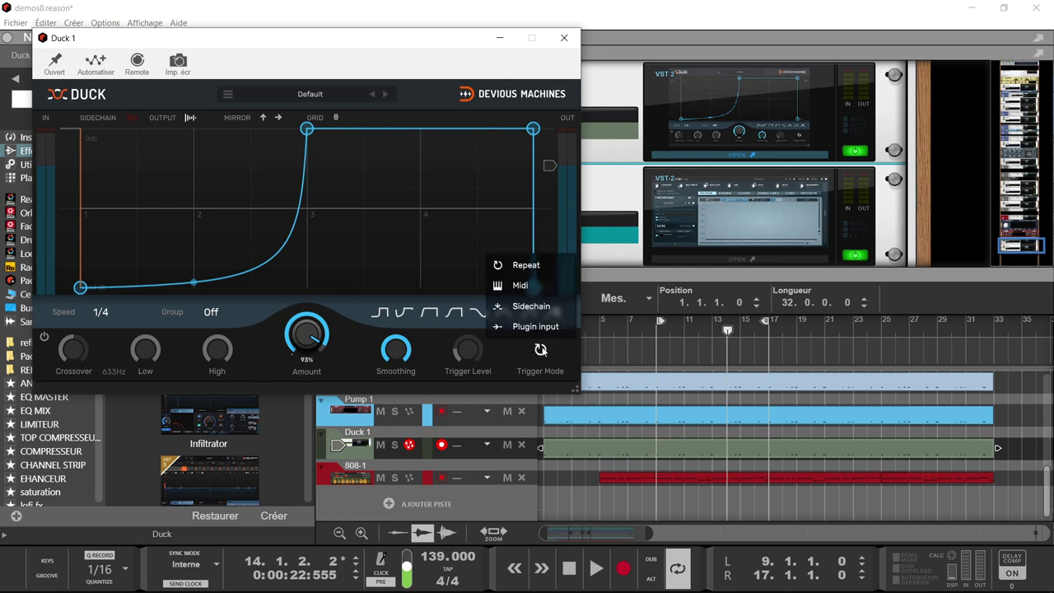
pyautogui.click(506, 290)
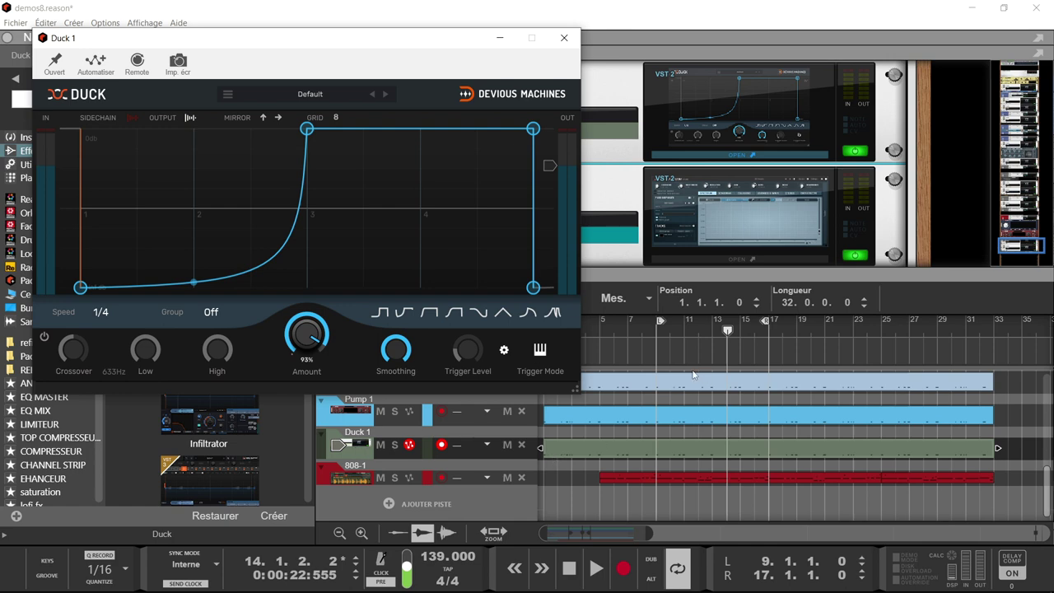
# Step: Play from bar 9 and shorten Duck's ducking curve by moving its first upper point back to grid line 2
pyautogui.click(662, 328)
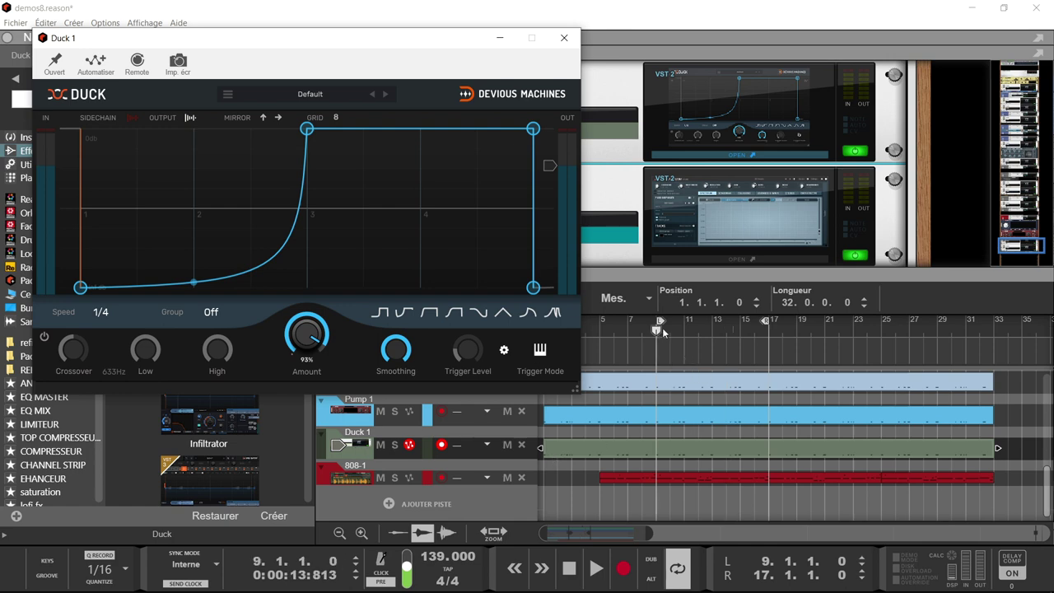
pyautogui.press('space')
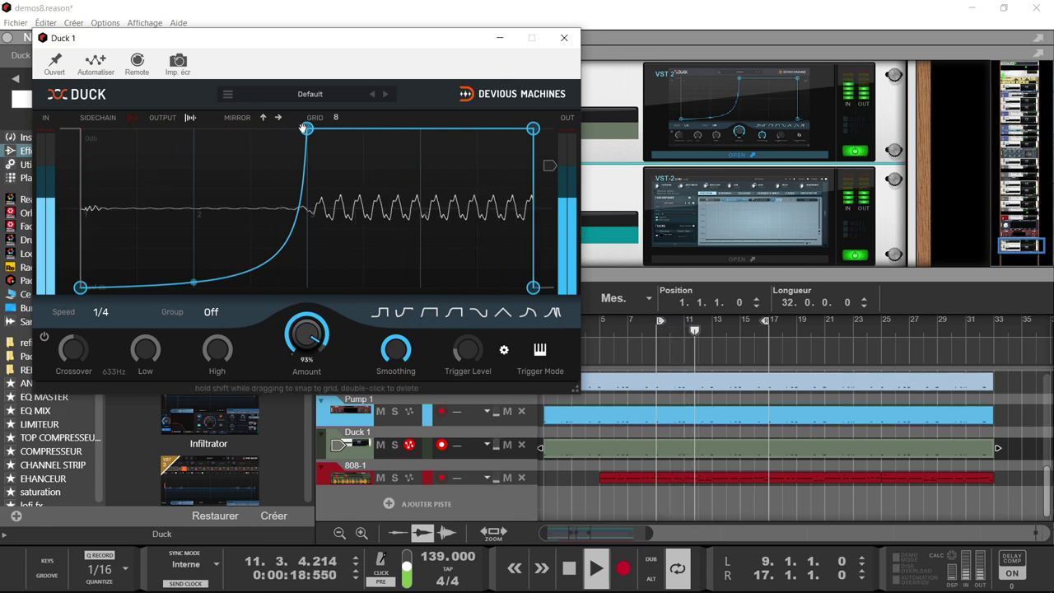
pyautogui.moveTo(306, 129); pyautogui.dragTo(190, 118)
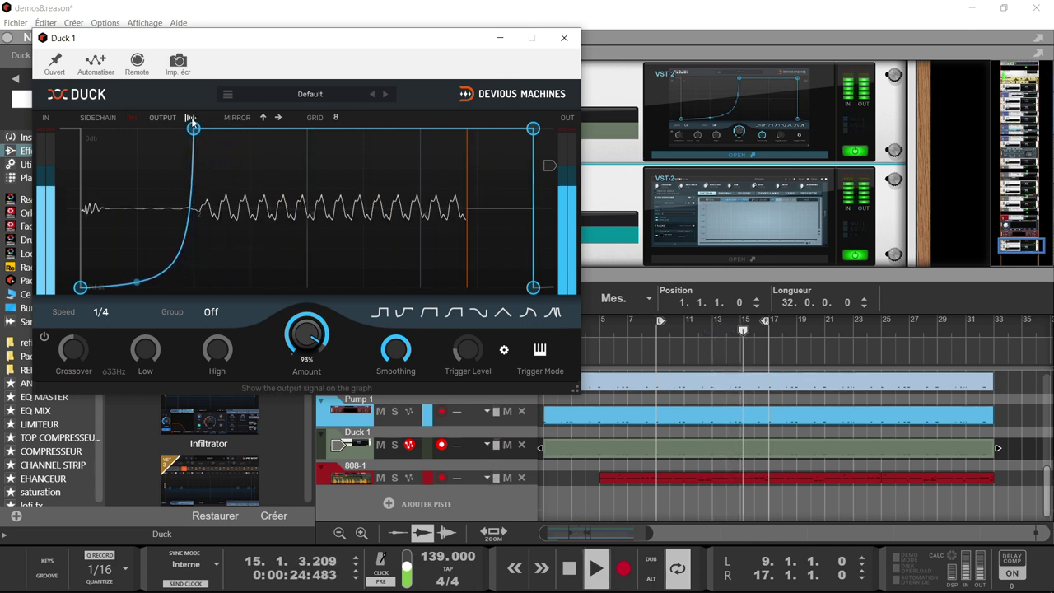
# Step: Replay the loop with MMultiAnalyzer open and examine how Duck carves the 808 waveform around the kick
pyautogui.click(714, 225)
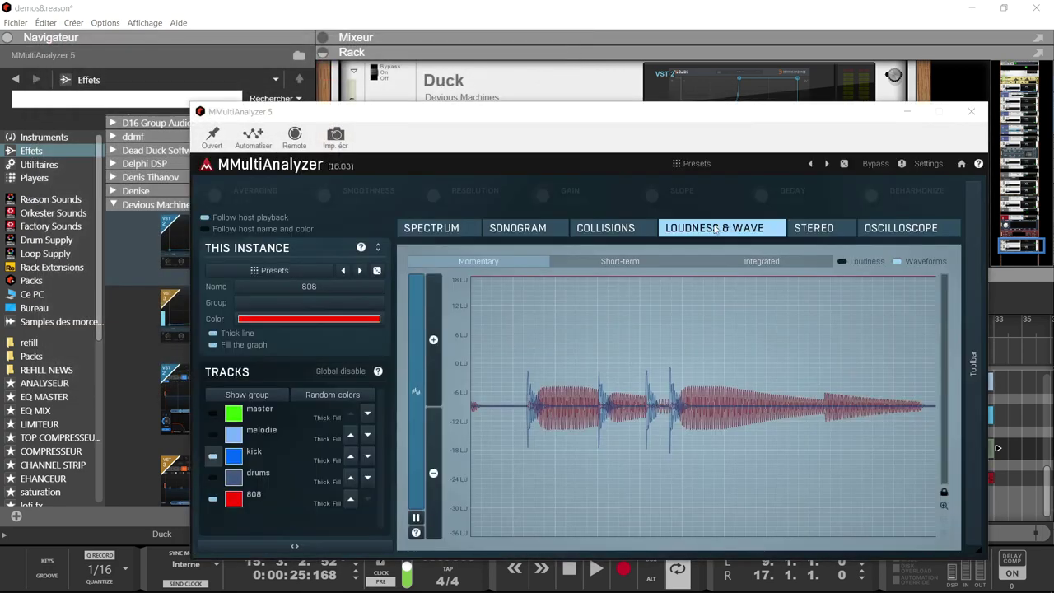
pyautogui.moveTo(702, 117); pyautogui.dragTo(648, 15)
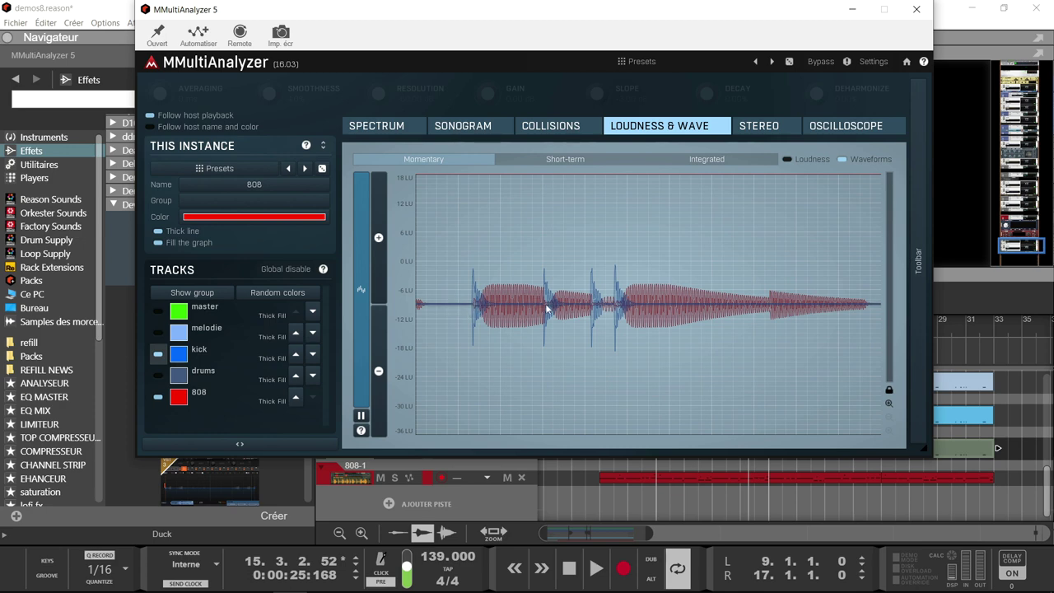
pyautogui.press('space')
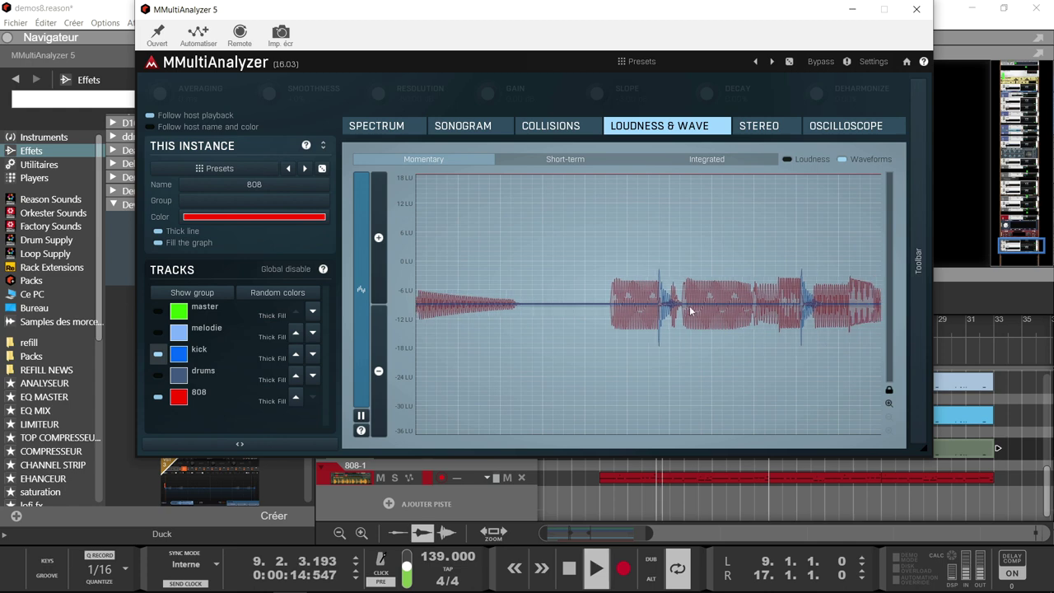
pyautogui.press('space')
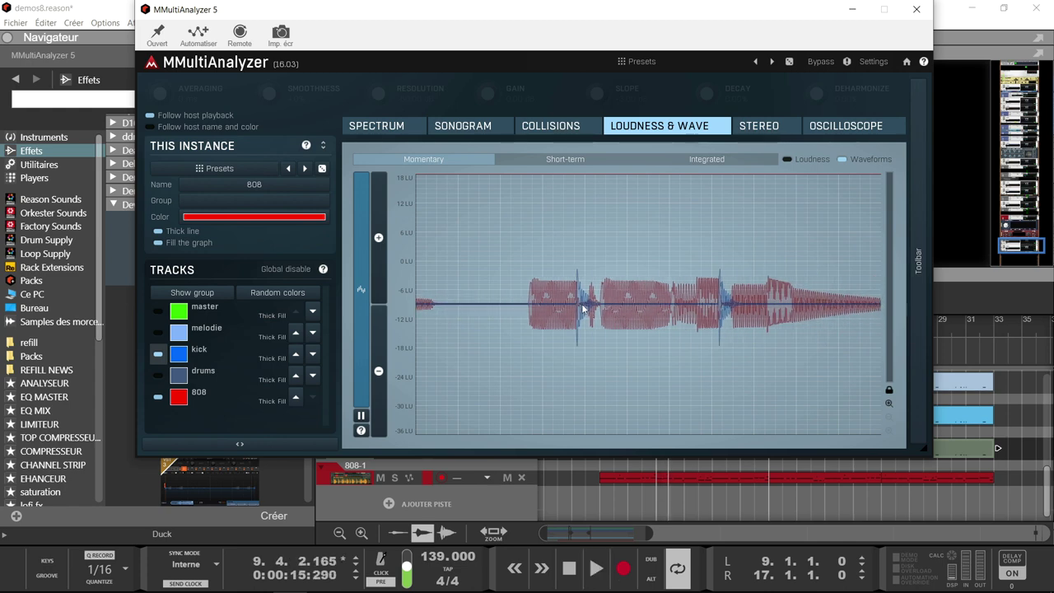
pyautogui.click(158, 355)
pyautogui.click(917, 9)
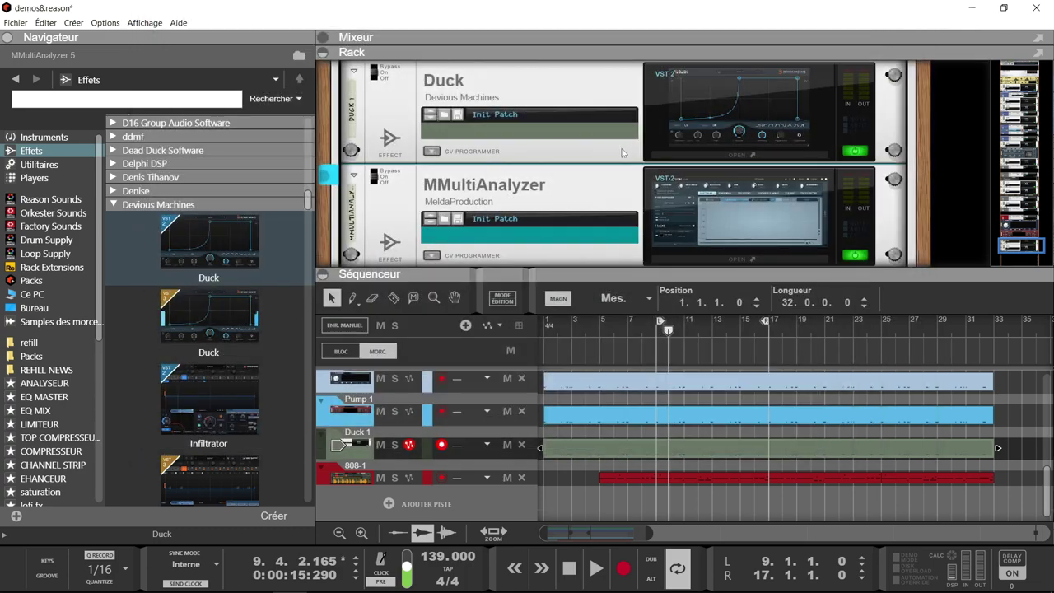
# Step: Reopen Duck and switch its trigger mode from Midi to Sidechain
pyautogui.click(696, 124)
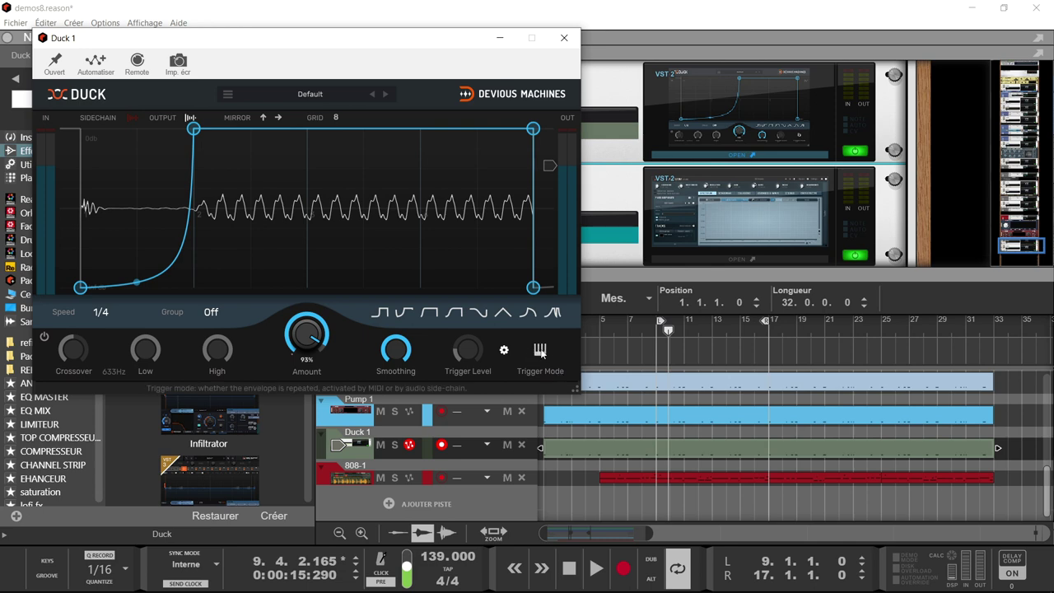
pyautogui.click(541, 353)
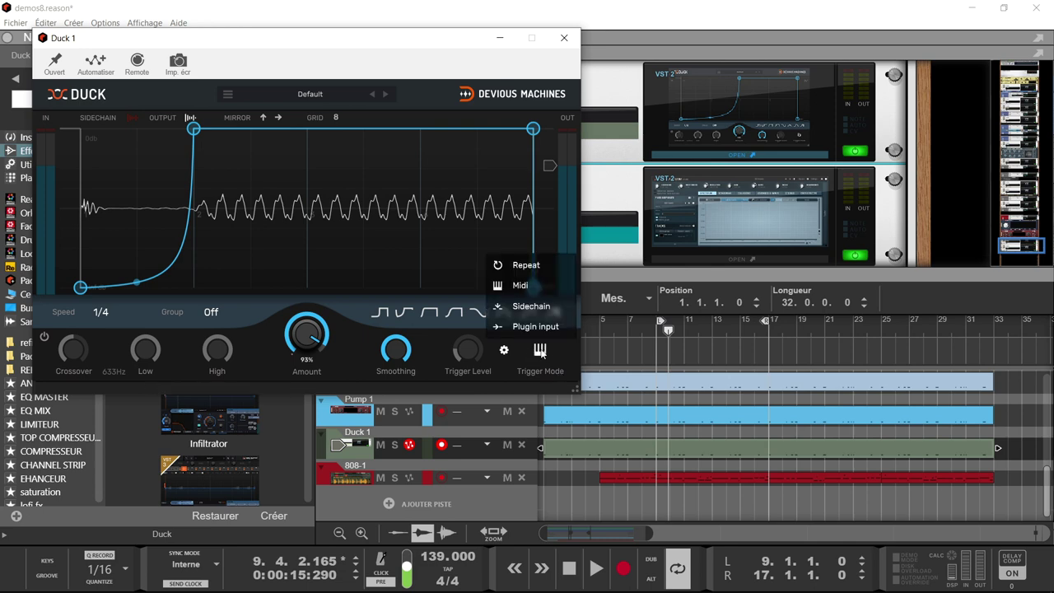
pyautogui.click(531, 307)
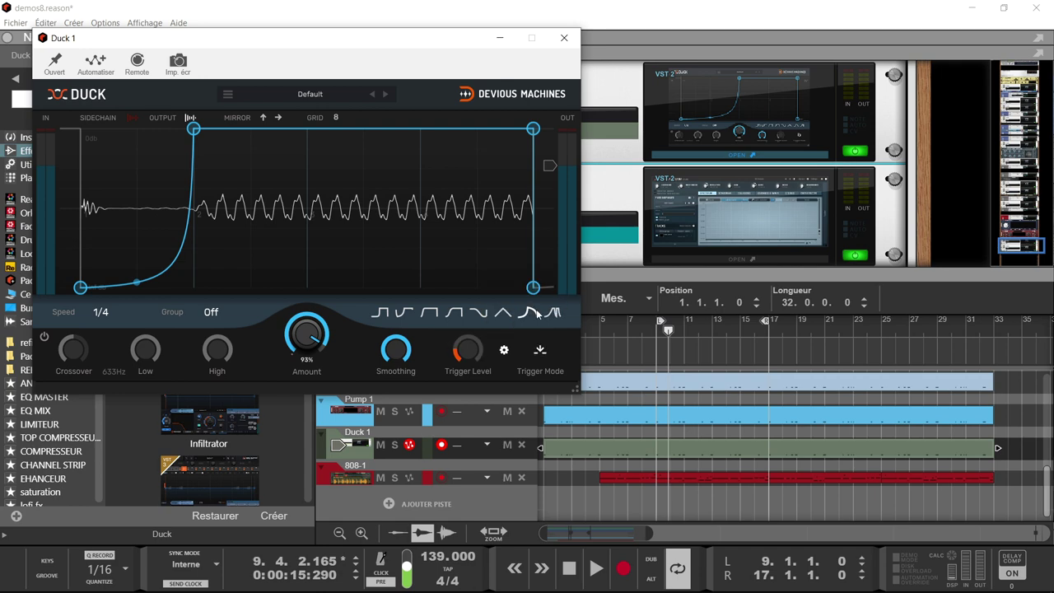
# Step: Close the Duck window and delete the MIDI clip from the Duck 1 track
pyautogui.click(726, 111)
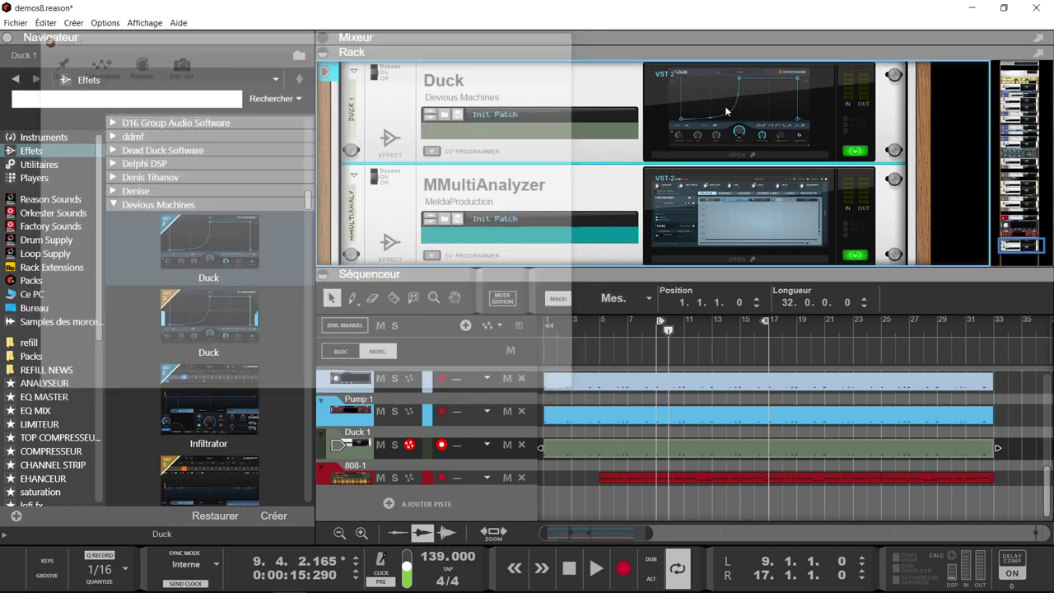
pyautogui.click(576, 450)
pyautogui.press('Delete')
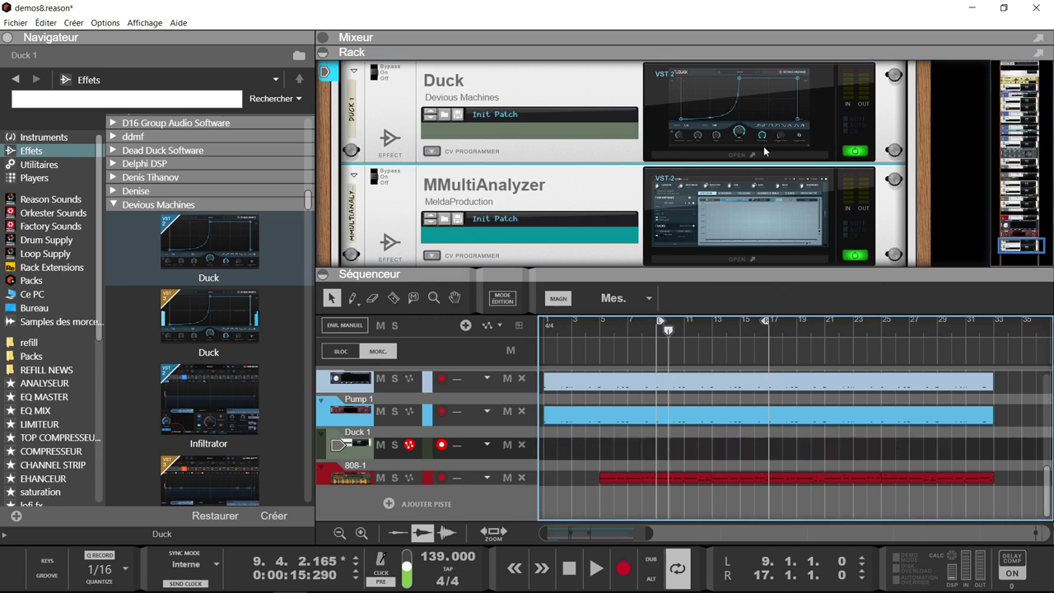
# Step: Inspect the rear cabling between Duck's sidechain inputs and the Spider Audio splitter, then return to the rack front
pyautogui.press('Tab')
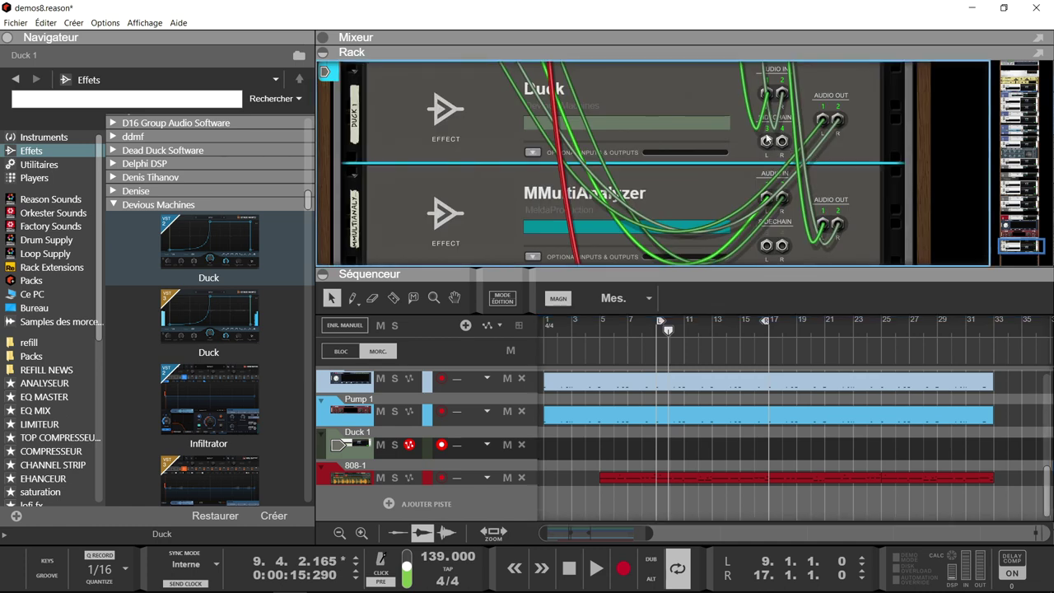
pyautogui.scroll(5, 543, 143)
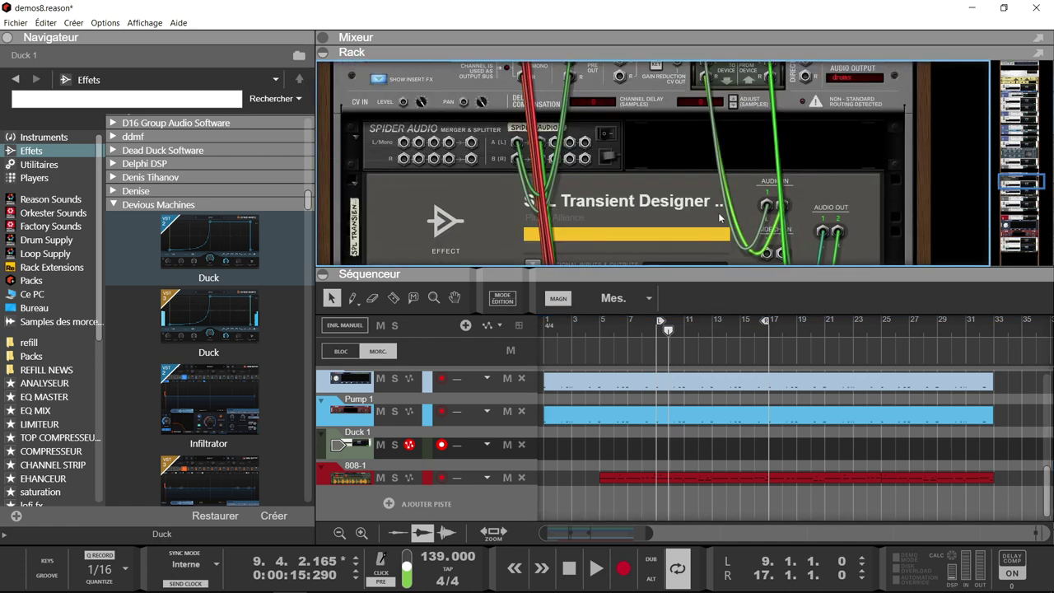
pyautogui.press('Tab')
pyautogui.scroll(-6, 741, 235)
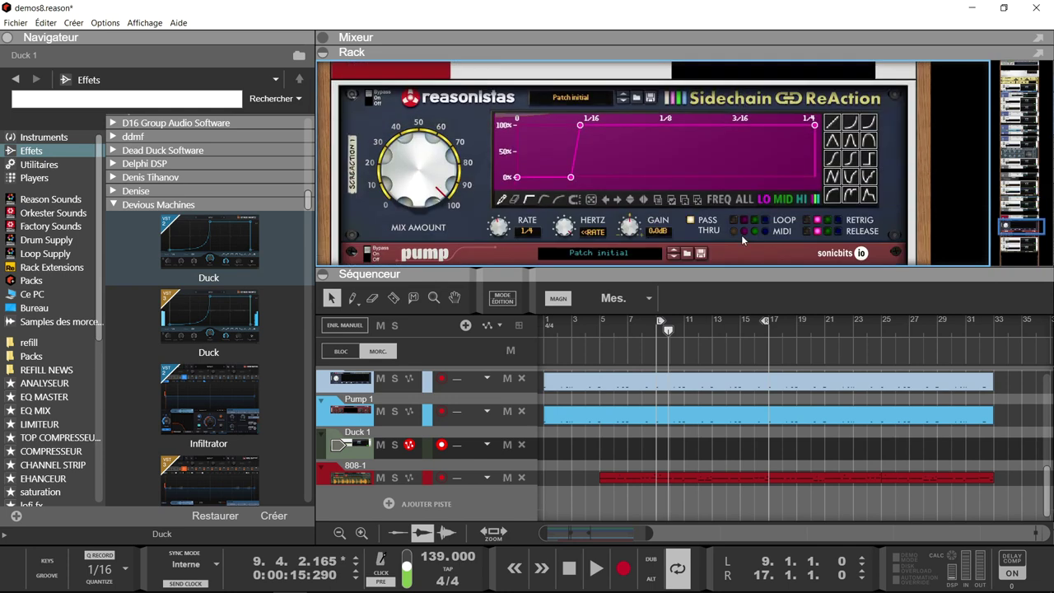
# Step: Reopen Duck, keep its window pinned beside MMultiAnalyzer, and play the sidechain-triggered loop from bar 9
pyautogui.click(741, 124)
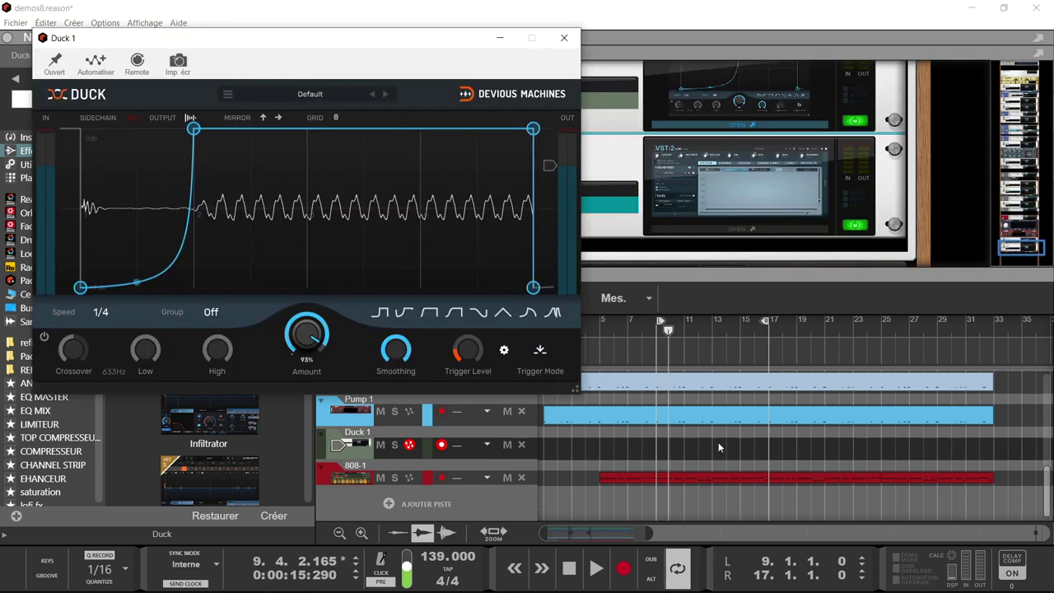
pyautogui.moveTo(668, 328); pyautogui.dragTo(657, 357)
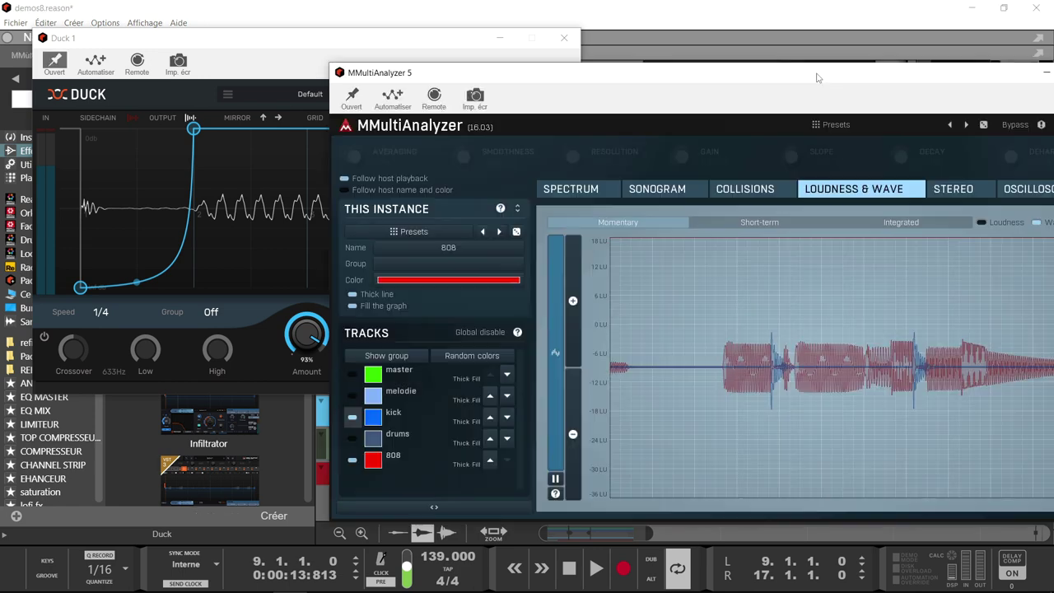
pyautogui.click(742, 125)
pyautogui.press('space')
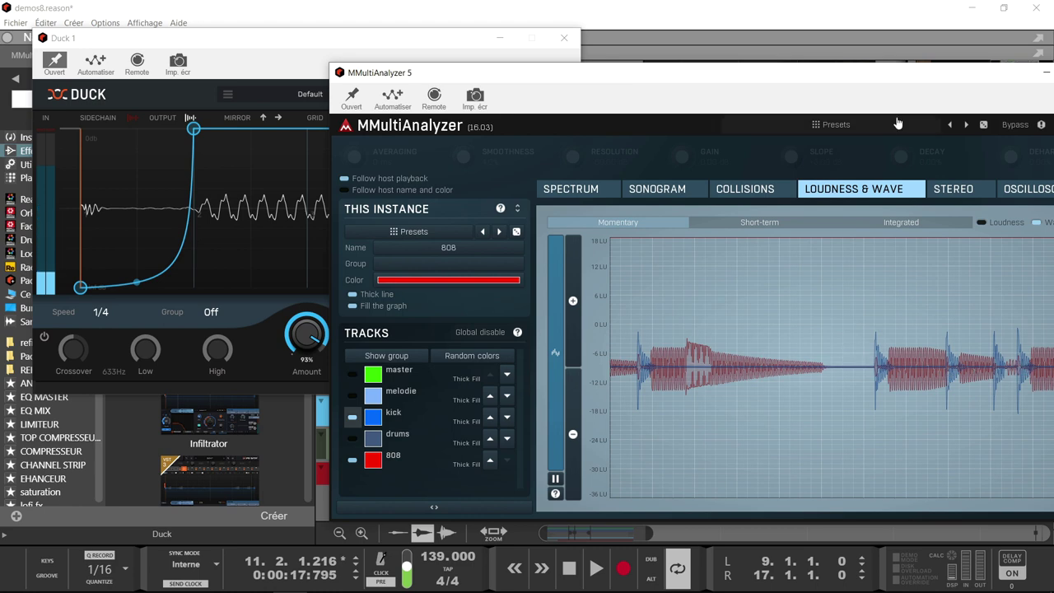
# Step: Hide and reshow the kick waveform in MMultiAnalyzer to examine the ducked 808, and move the analyzer aside to uncover Duck
pyautogui.moveTo(898, 123); pyautogui.dragTo(708, 118)
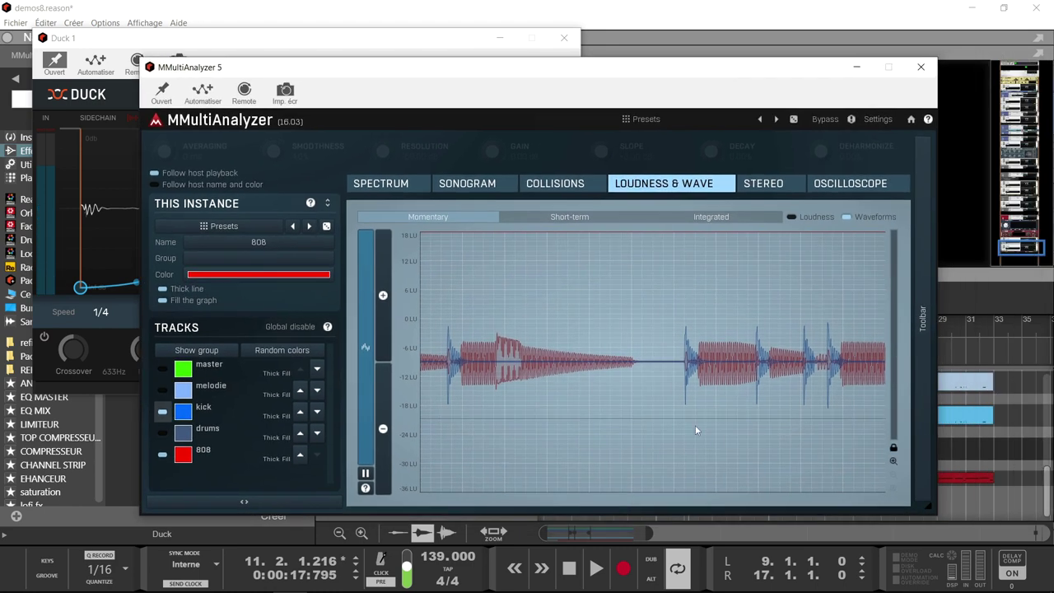
pyautogui.click(165, 413)
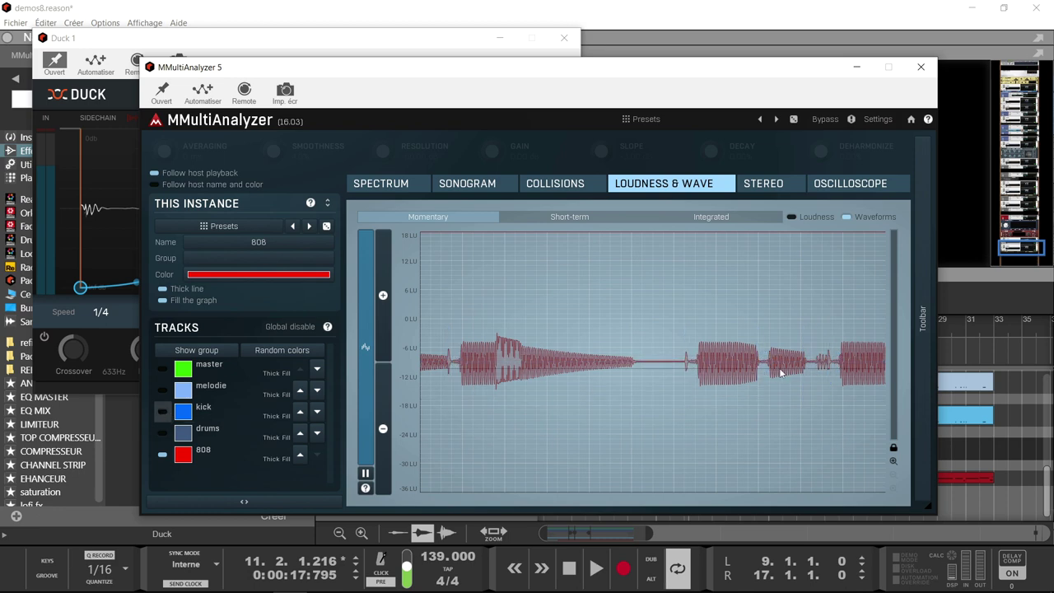
pyautogui.click(161, 414)
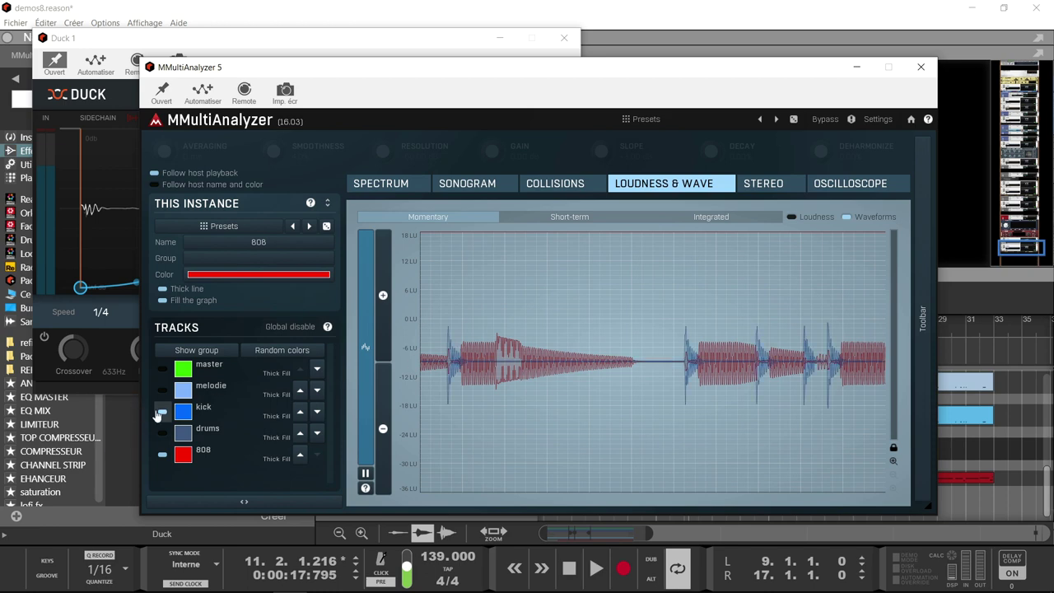
pyautogui.moveTo(398, 72); pyautogui.dragTo(676, 51)
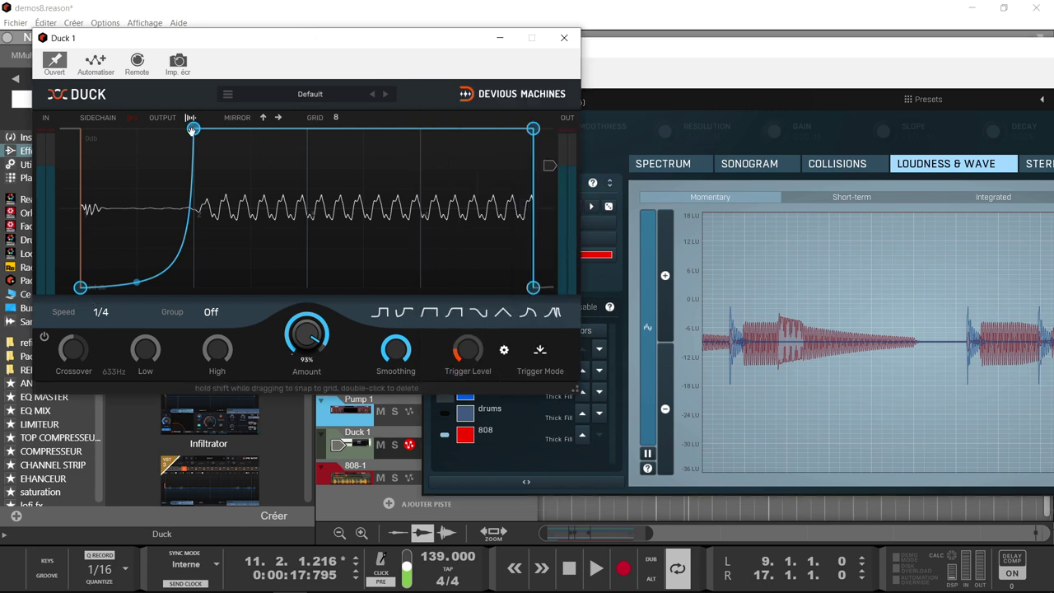
# Step: Display the sidechain signal on Duck's graph and adjust the trigger level against it
pyautogui.click(129, 119)
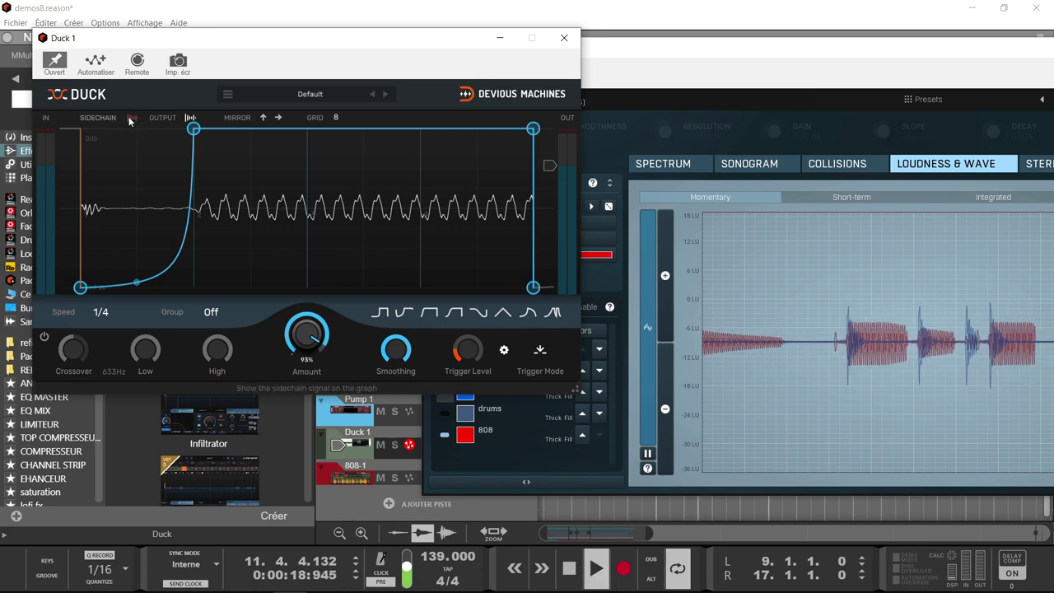
pyautogui.click(129, 120)
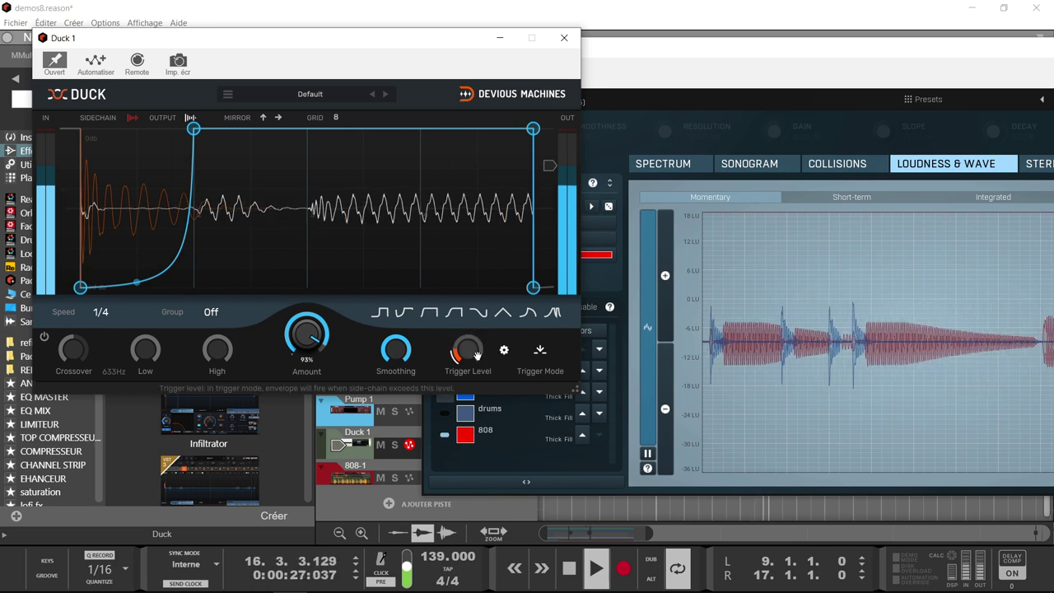
pyautogui.moveTo(467, 353)
pyautogui.mouseDown()
pyautogui.moveTo(467, 338)
pyautogui.moveTo(467, 363)
pyautogui.mouseUp()
# Step: Give Duck's ducking envelope an S-shaped rise over roughly the first quarter and raise the trigger level
pyautogui.click(429, 313)
pyautogui.moveTo(473, 373); pyautogui.dragTo(472, 363)
pyautogui.scroll(-3, 472, 362)
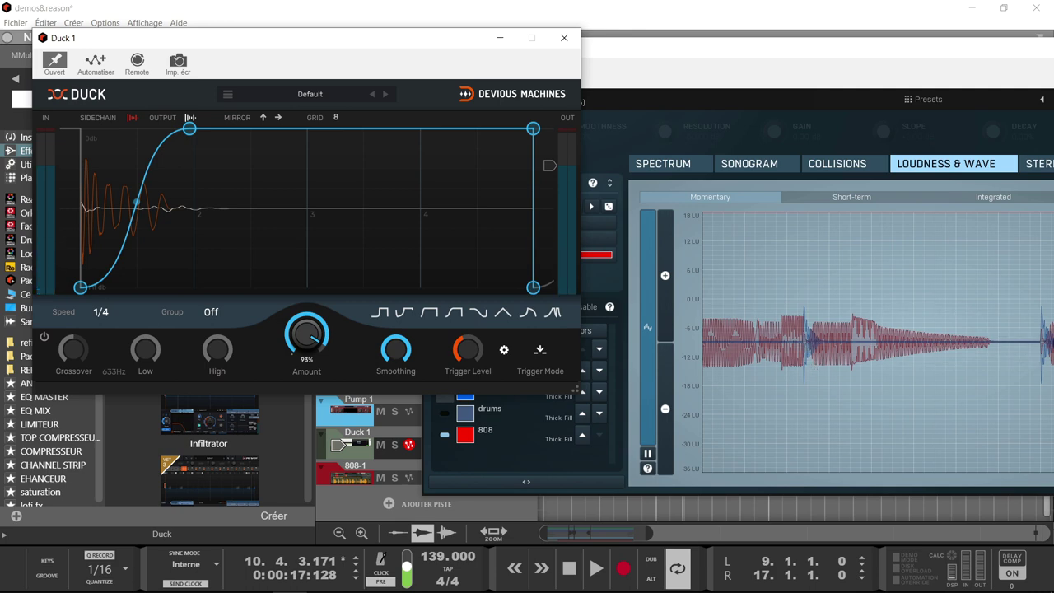
# Step: Play the loop while setting Duck's Amount to 100% and lowering Smoothing
pyautogui.press('space')
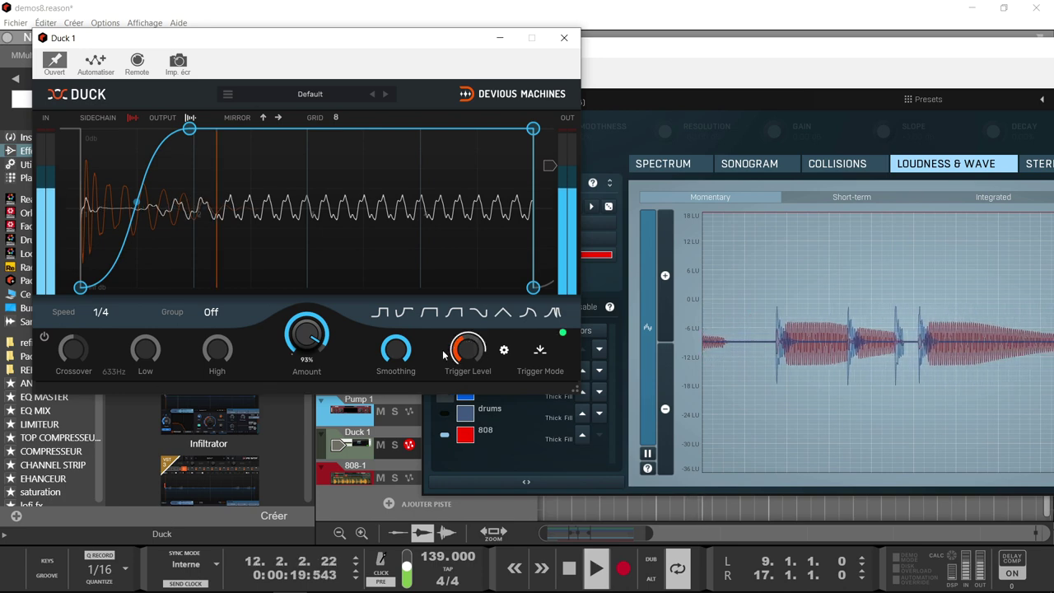
pyautogui.moveTo(306, 334); pyautogui.dragTo(306, 321)
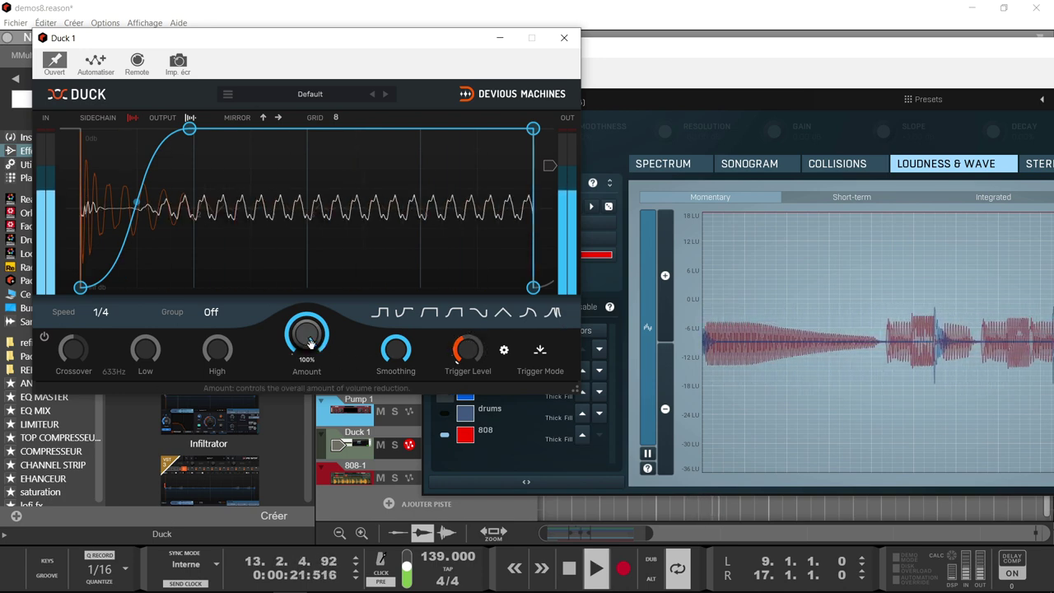
pyautogui.moveTo(394, 353); pyautogui.dragTo(394, 387)
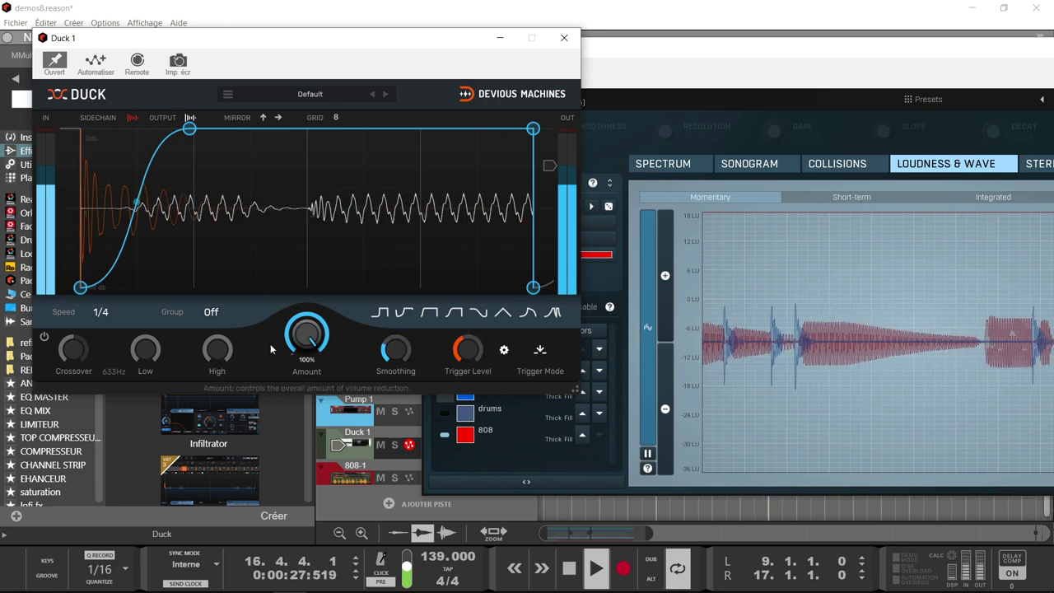
# Step: Enable Duck's crossover section and solo the Low band
pyautogui.click(43, 337)
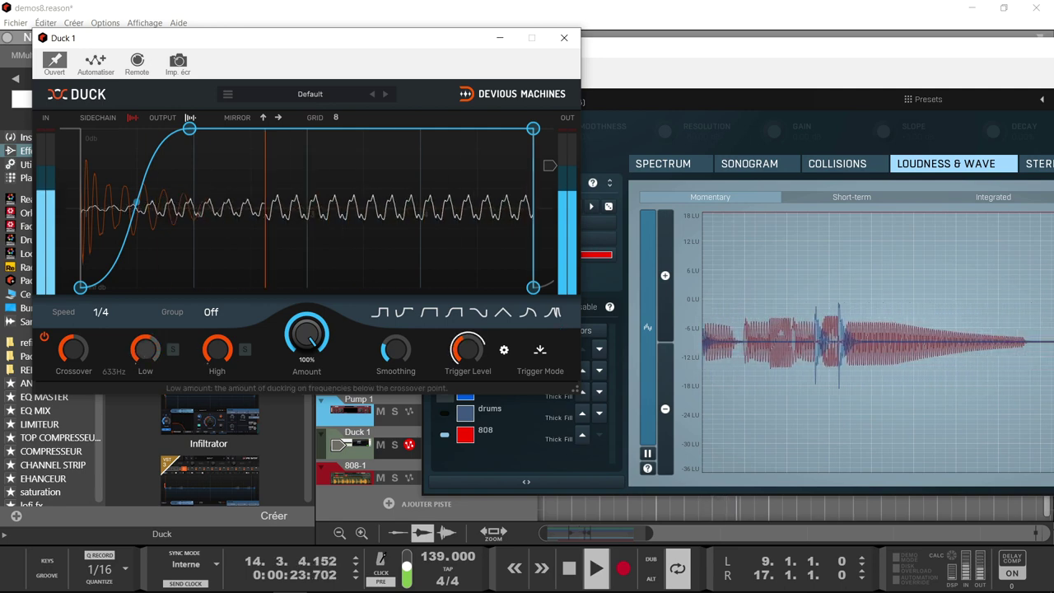
pyautogui.click(173, 349)
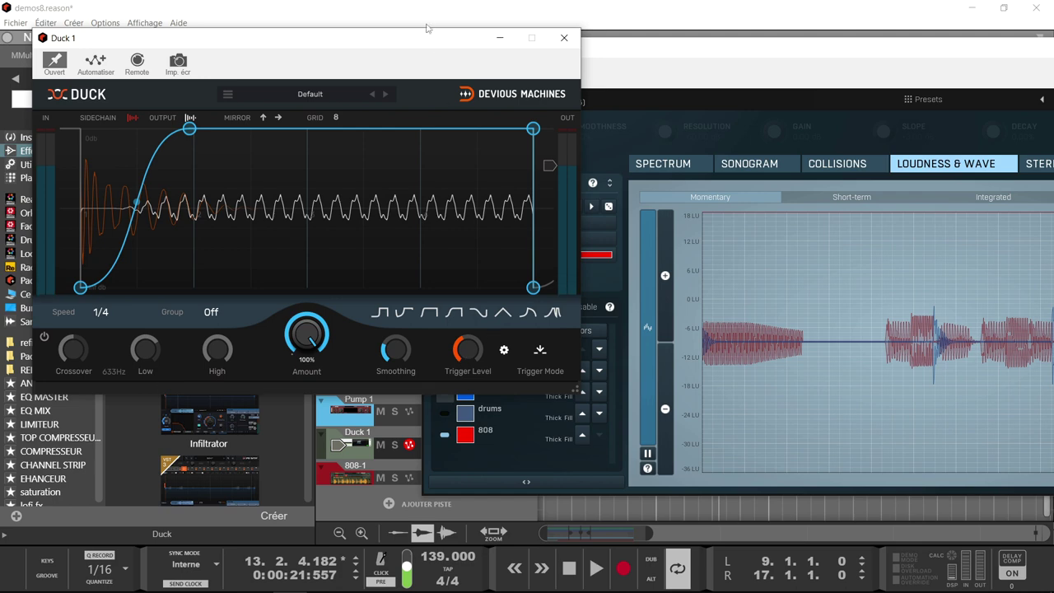
# Step: Move Duck clear of MMultiAnalyzer, hide the kick waveform to examine the 808 alone, and return to Duck
pyautogui.moveTo(427, 36); pyautogui.dragTo(376, 4)
pyautogui.click(445, 396)
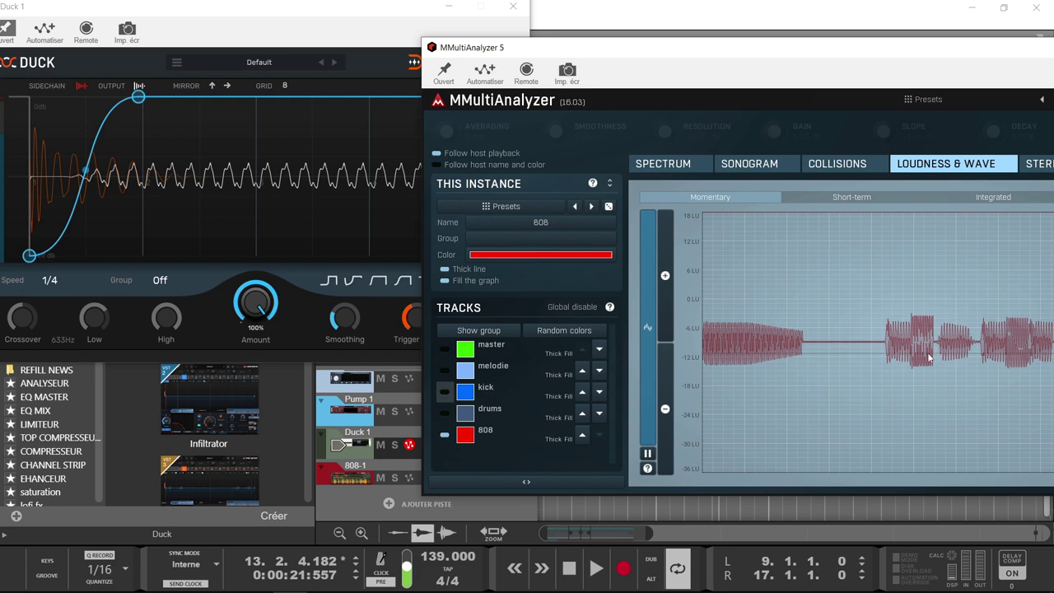
pyautogui.click(104, 354)
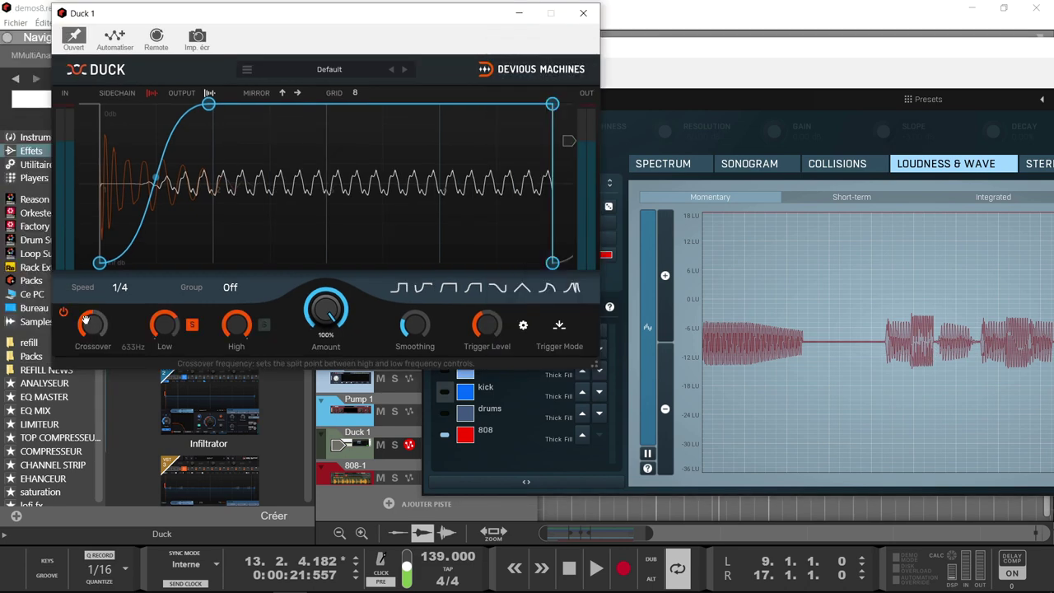
# Step: Replay the loop with the Low band soloed, toggling the kick waveform in MMultiAnalyzer to compare it with the 808
pyautogui.click(445, 395)
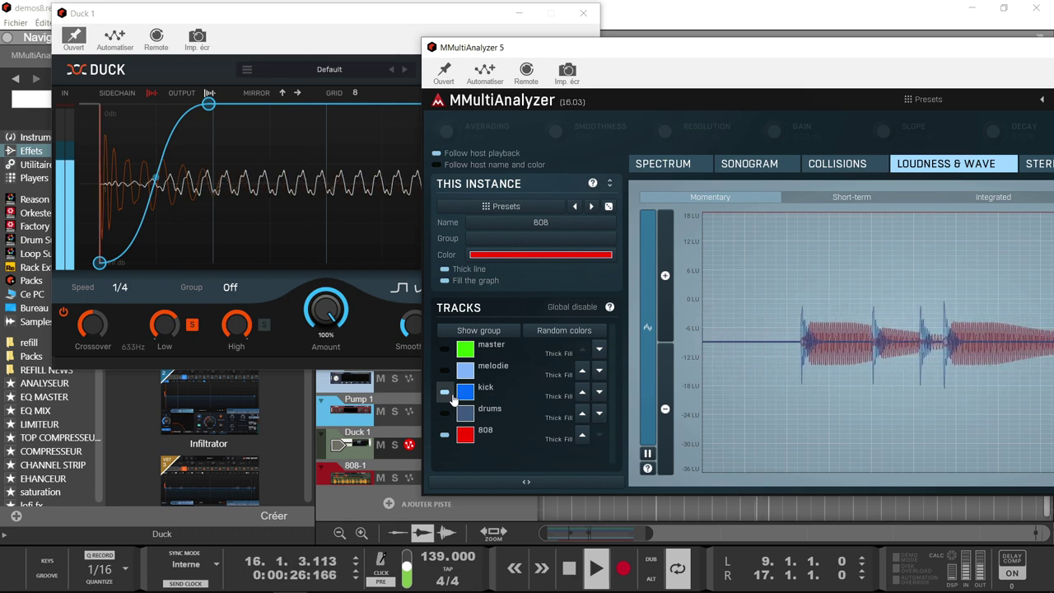
pyautogui.press('space')
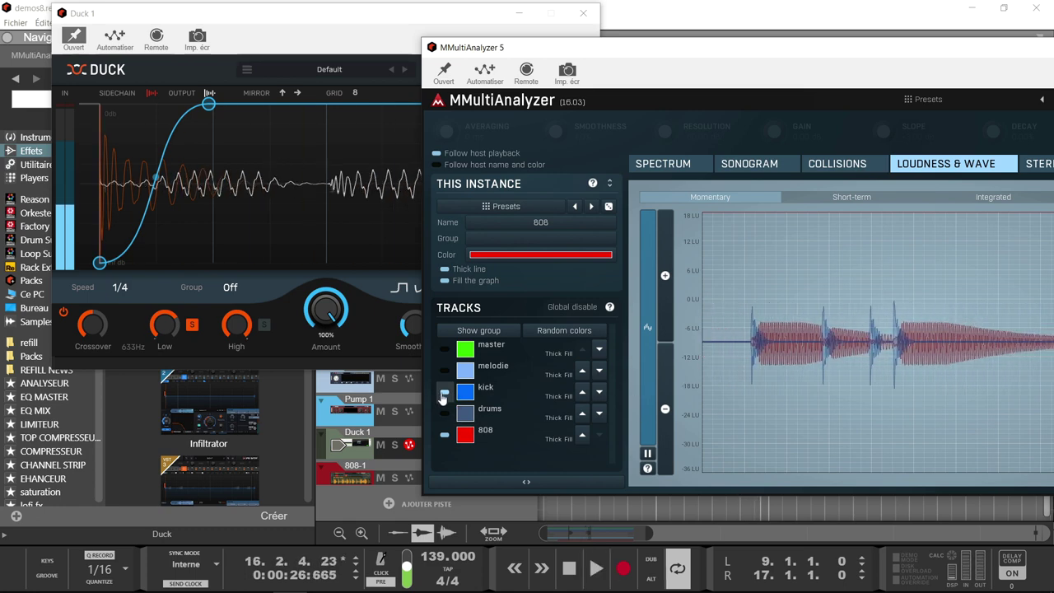
pyautogui.click(444, 395)
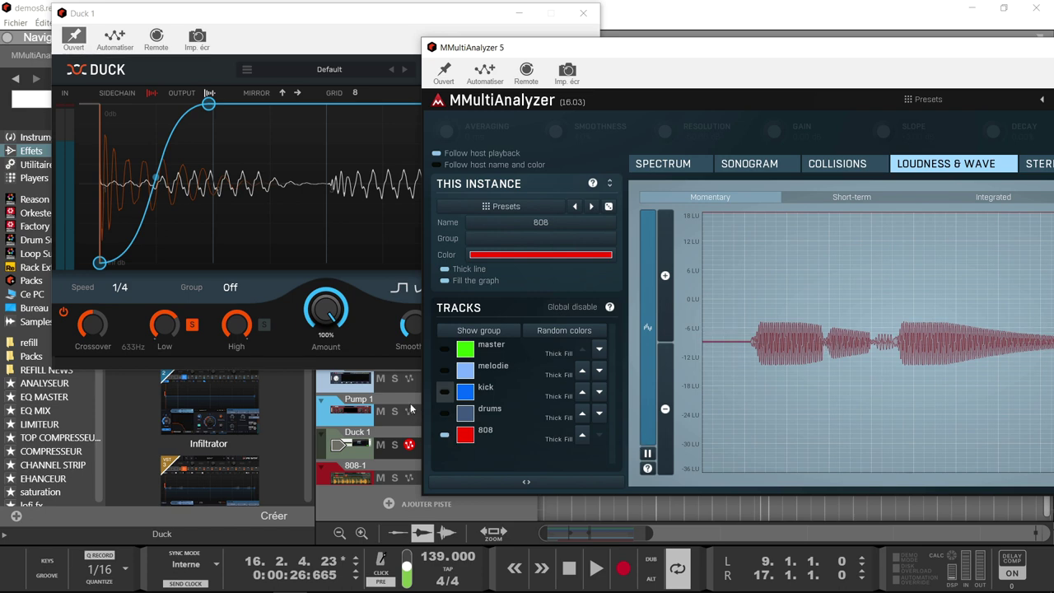
pyautogui.click(446, 393)
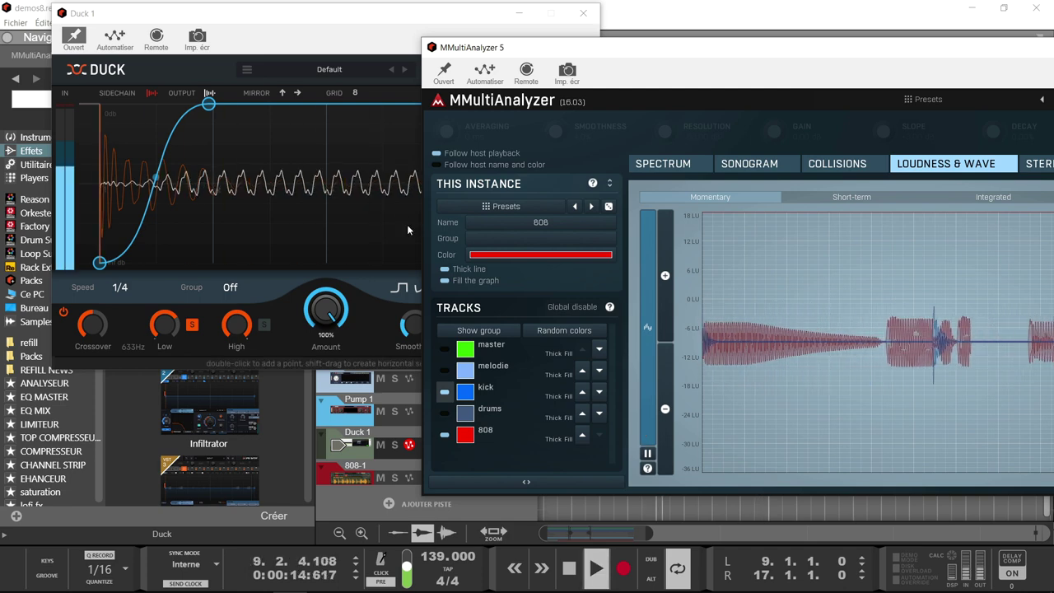
# Step: Raise Duck's crossover to 2.8 kHz, turn off the Low solo, and sweep the Low amount down to zero and back to full
pyautogui.click(365, 8)
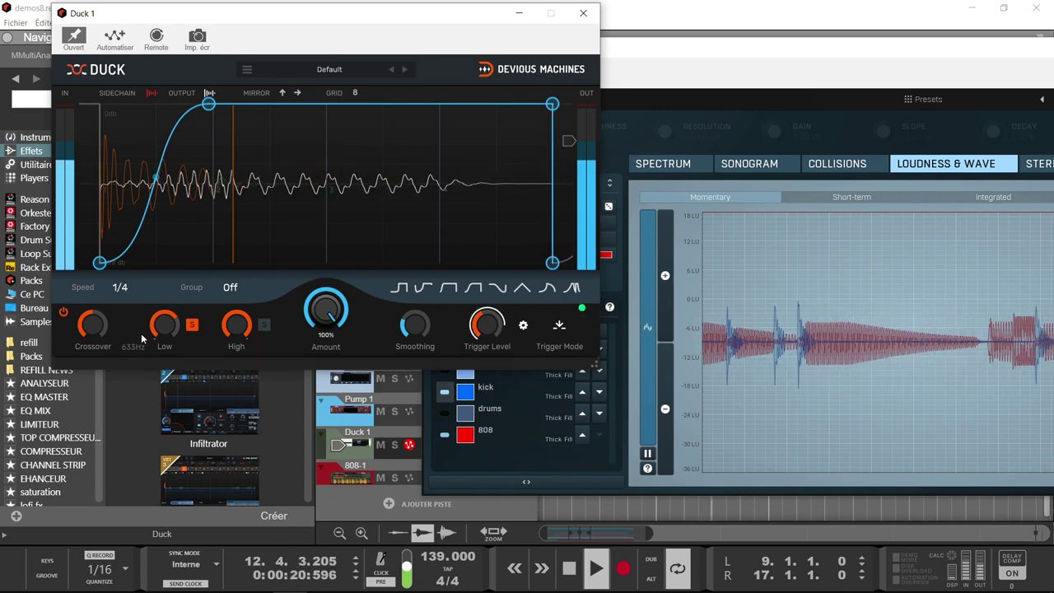
pyautogui.moveTo(92, 326)
pyautogui.mouseDown()
pyautogui.moveTo(92, 311)
pyautogui.moveTo(92, 325)
pyautogui.mouseUp()
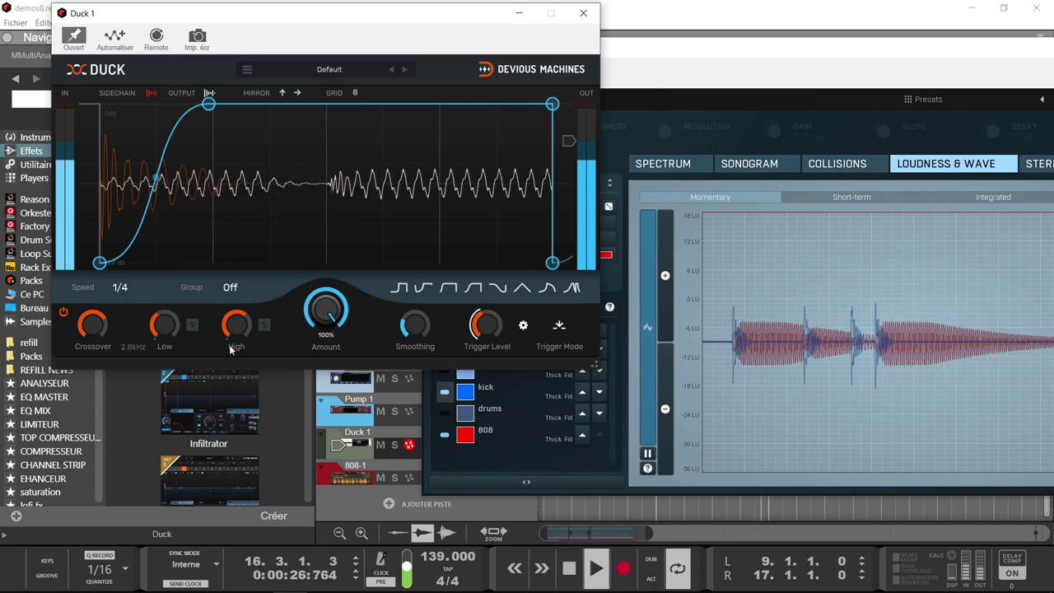
pyautogui.moveTo(167, 328); pyautogui.dragTo(167, 371)
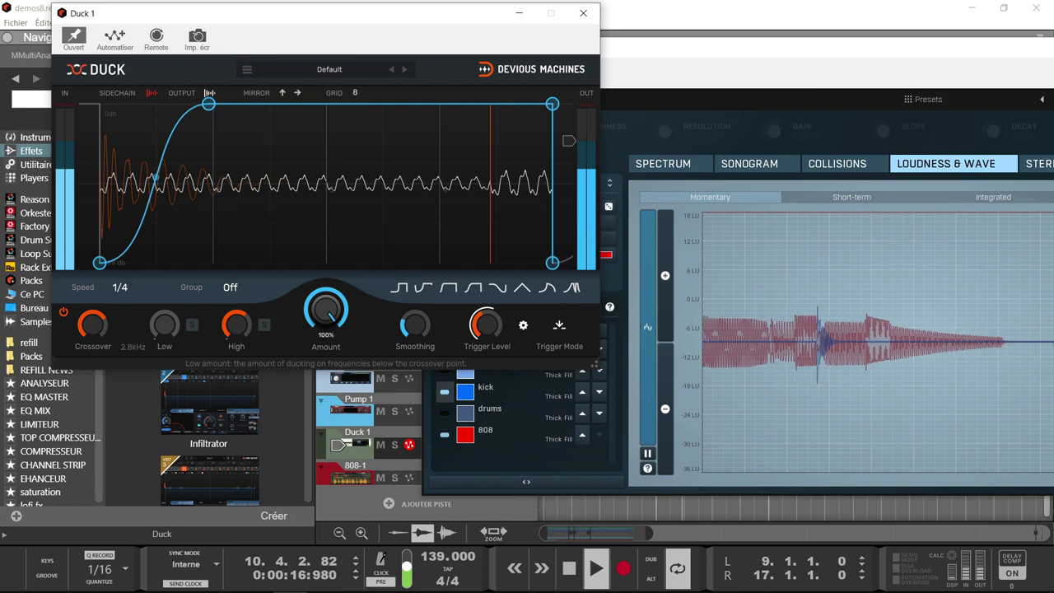
pyautogui.moveTo(165, 325); pyautogui.dragTo(165, 297)
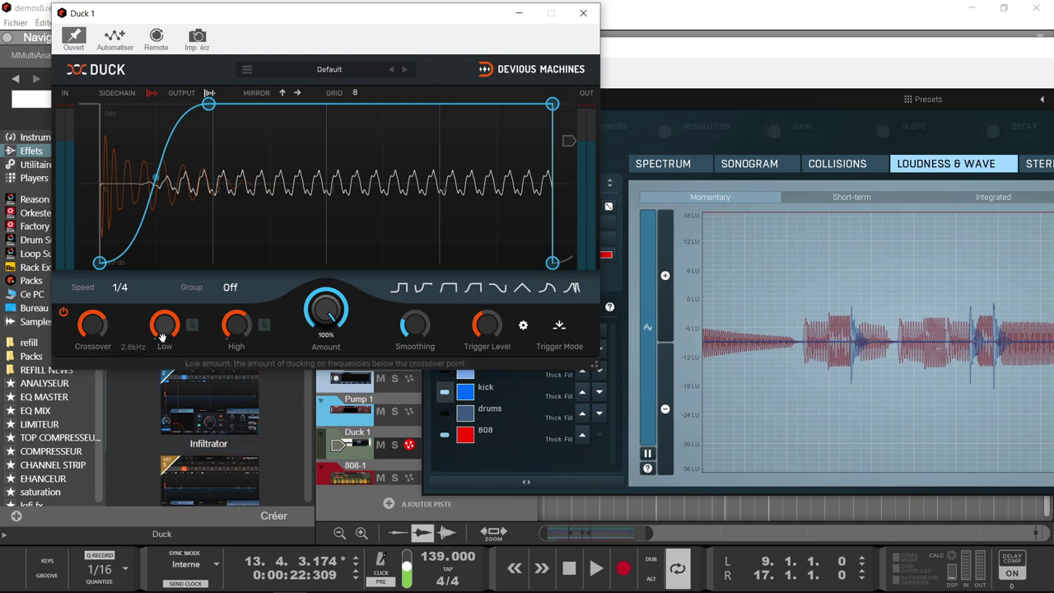
# Step: Reduce Duck's Low amount slightly and replay the loop, toggling the kick waveform in MMultiAnalyzer to check the 808
pyautogui.click(448, 393)
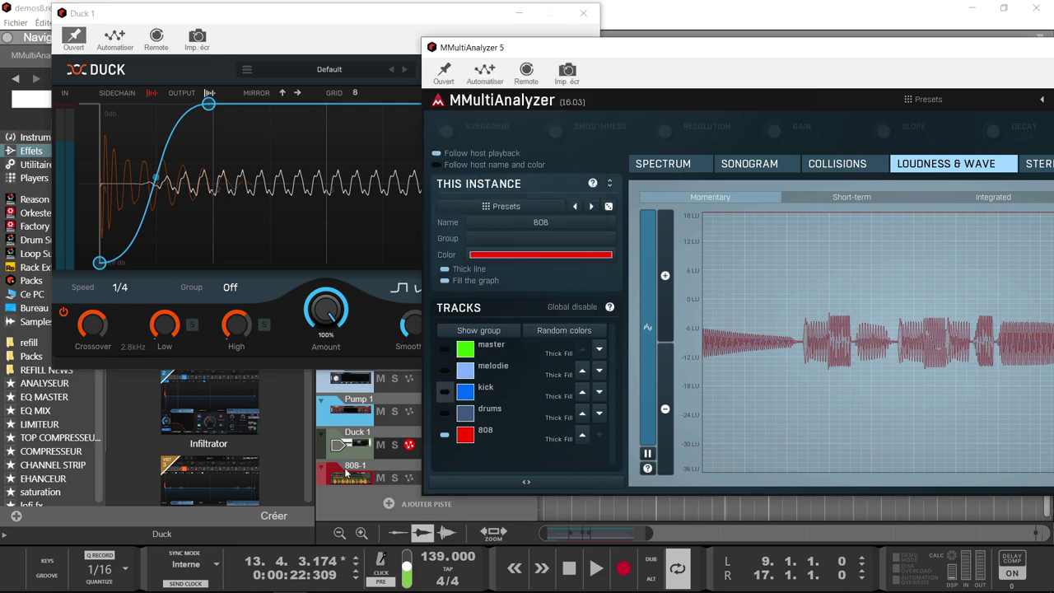
pyautogui.click(444, 393)
pyautogui.press('space')
pyautogui.click(163, 323)
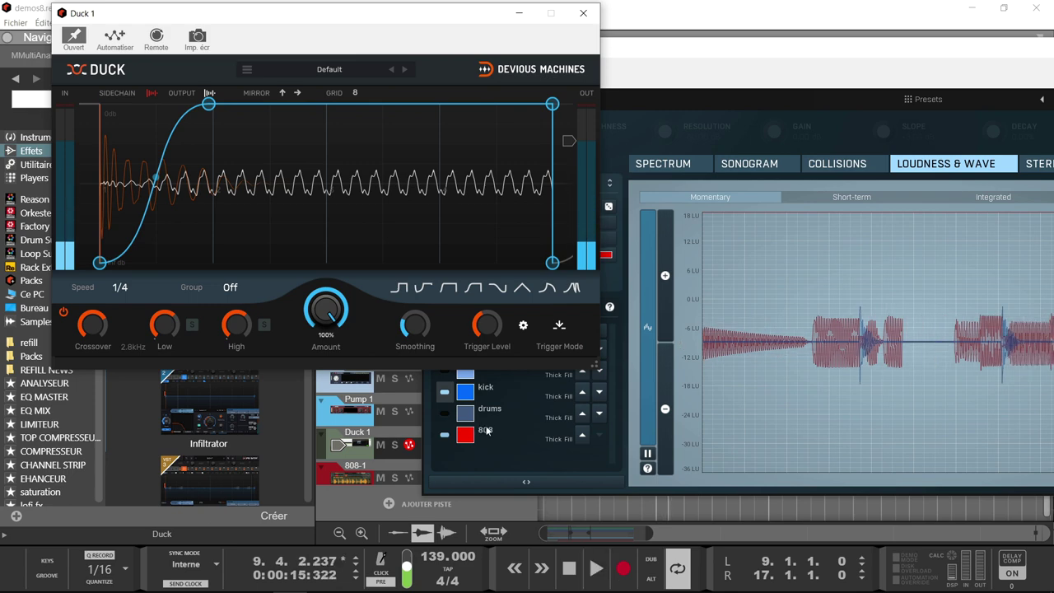
pyautogui.click(445, 396)
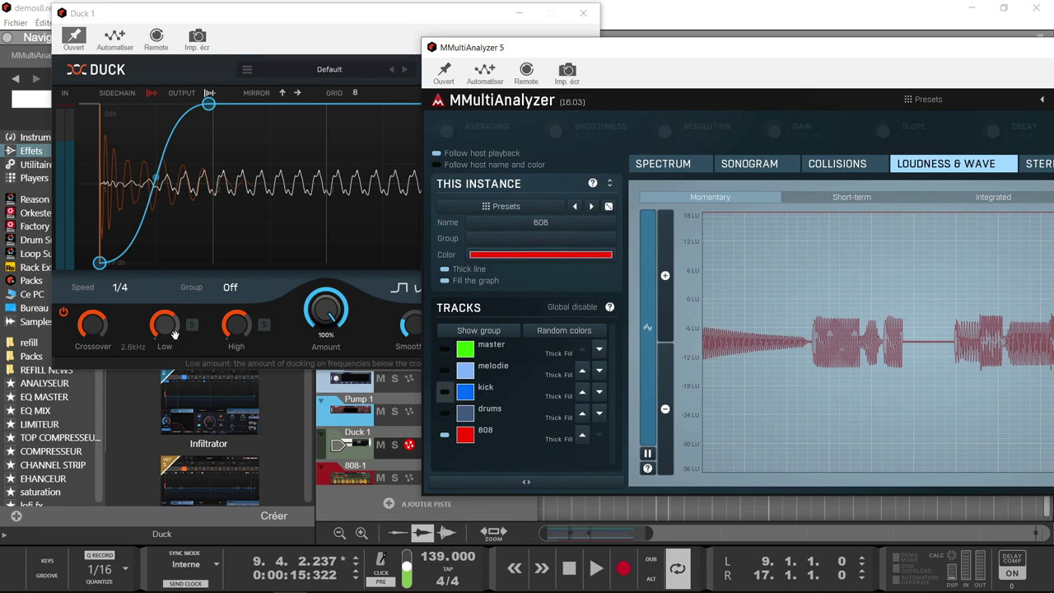
# Step: Close the Duck and MMultiAnalyzer windows to uncover the rack and sequencer
pyautogui.click(785, 99)
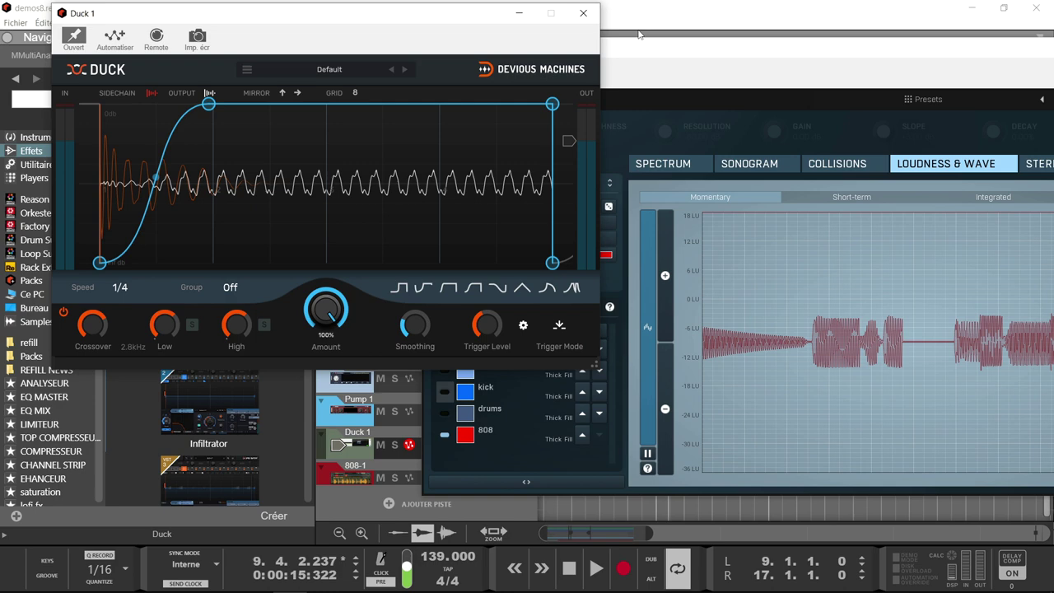
pyautogui.click(583, 14)
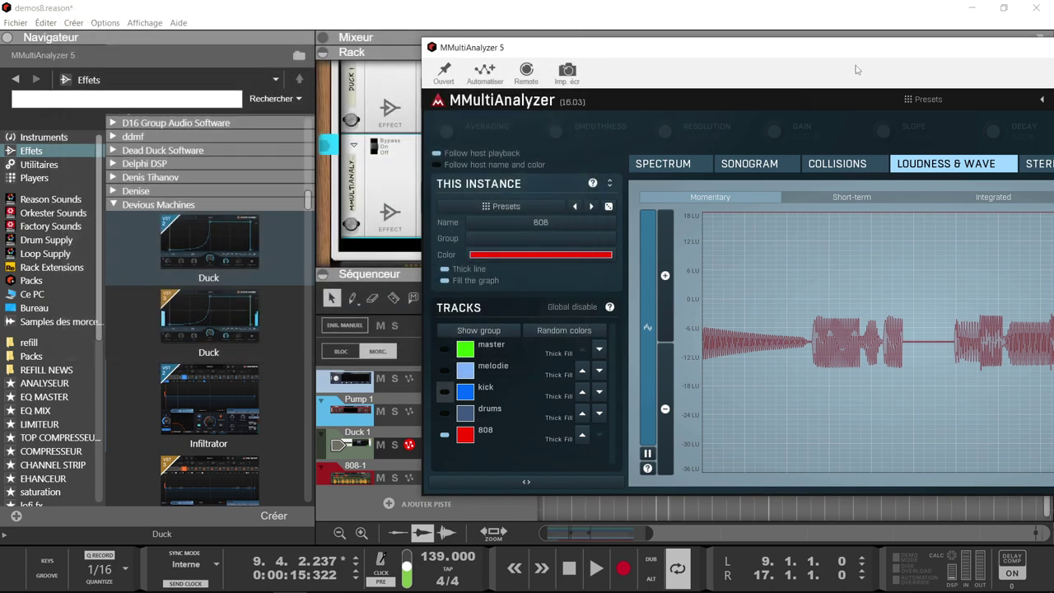
pyautogui.moveTo(860, 56); pyautogui.dragTo(608, 68)
pyautogui.click(953, 58)
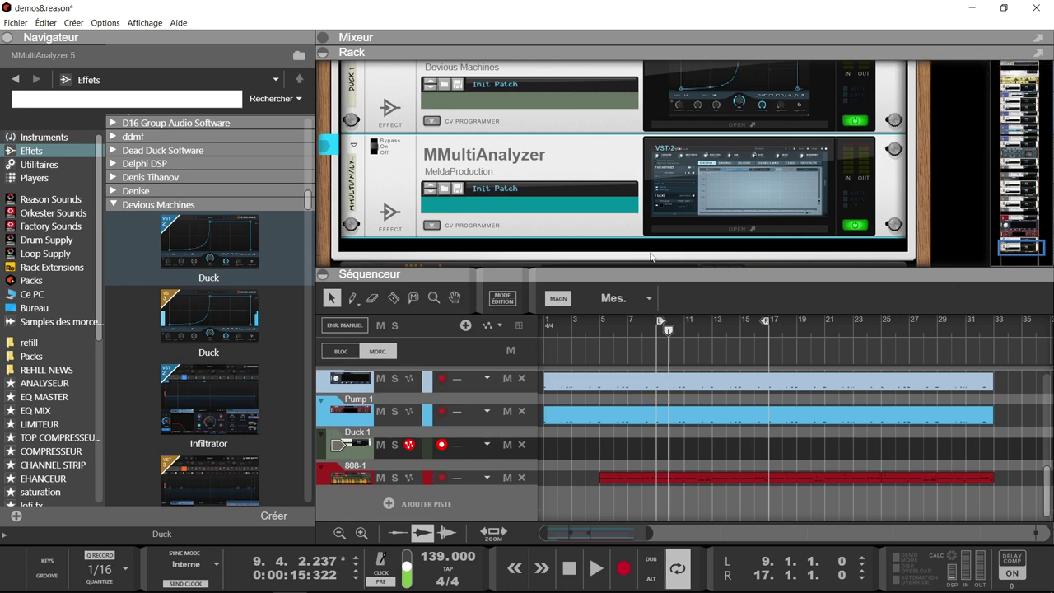
# Step: Point out the VST3 and VST2 versions of Duck in the effects browser
pyautogui.click(169, 259)
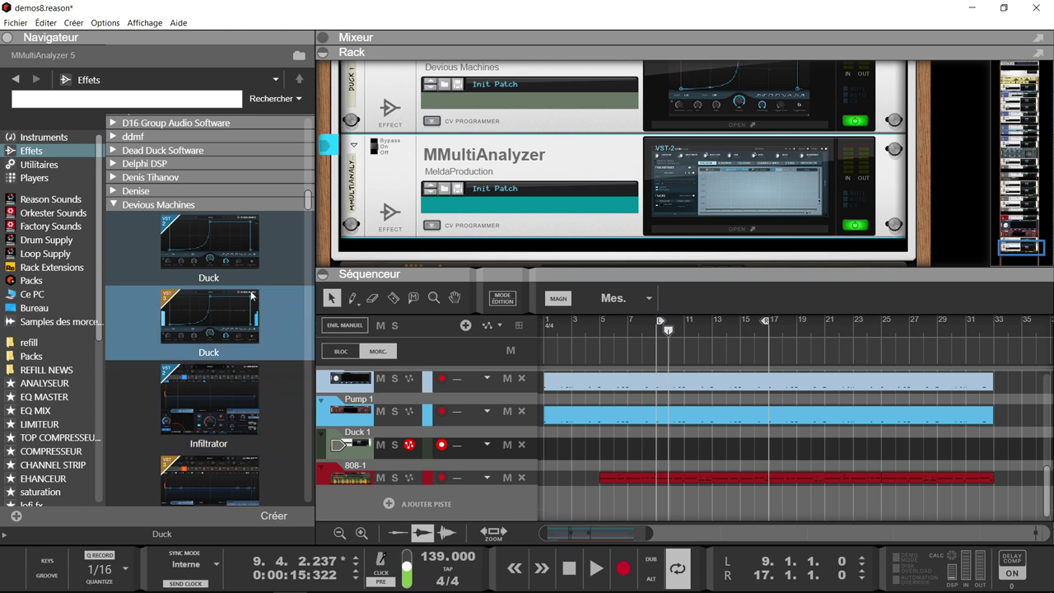
pyautogui.click(225, 238)
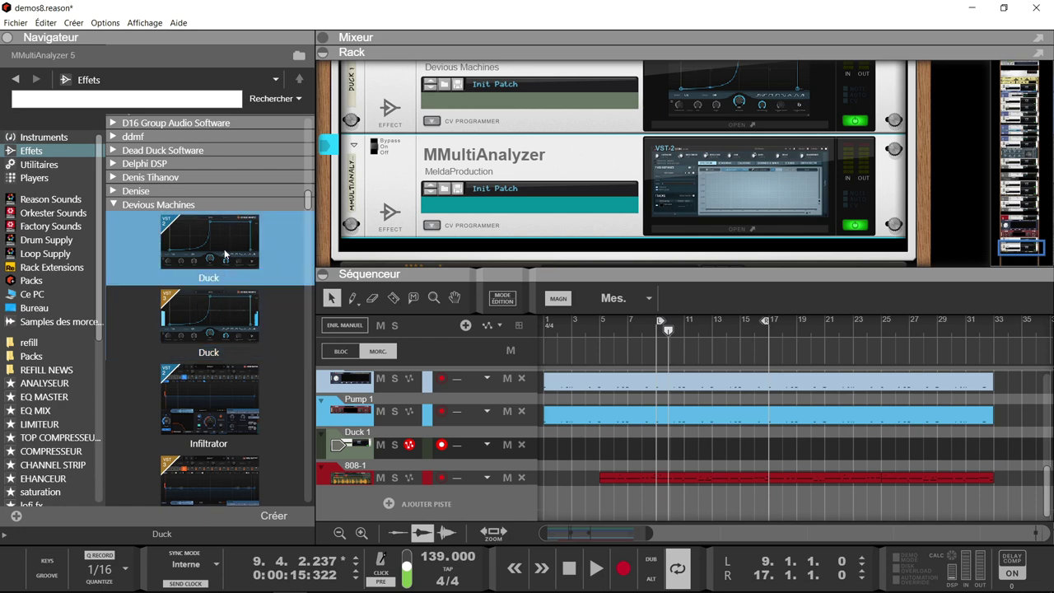
# Step: Reopen Duck 1 and add a floor-level envelope point halfway to the first grid line, creating a hold before a straight rise
pyautogui.click(682, 101)
pyautogui.click(739, 105)
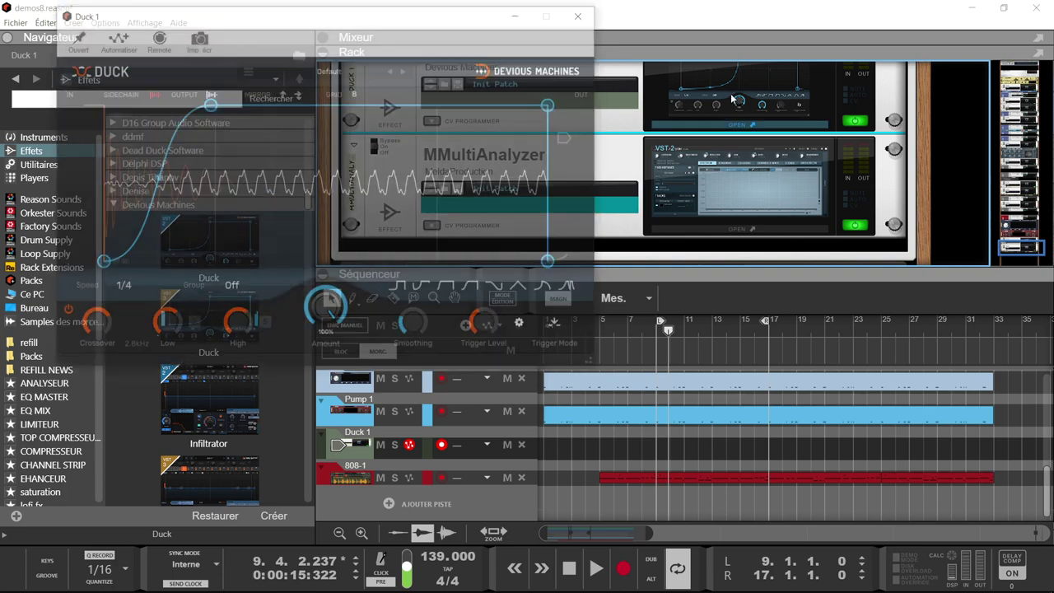
pyautogui.moveTo(211, 101); pyautogui.dragTo(208, 104)
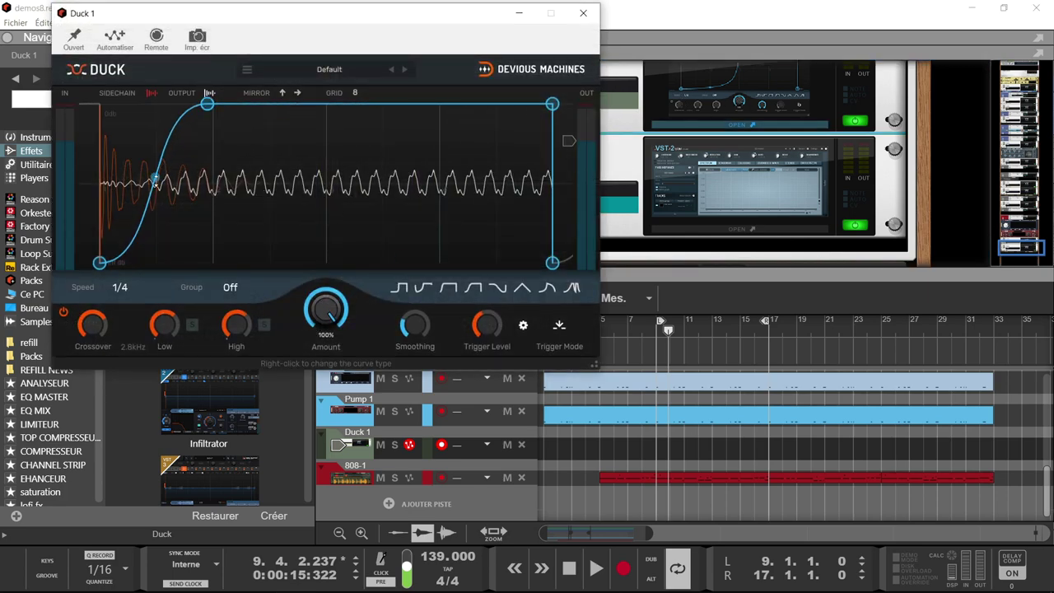
pyautogui.moveTo(156, 180)
pyautogui.mouseDown()
pyautogui.moveTo(156, 165)
pyautogui.moveTo(154, 179)
pyautogui.mouseUp()
pyautogui.doubleClick(140, 238)
pyautogui.moveTo(141, 238); pyautogui.dragTo(152, 322)
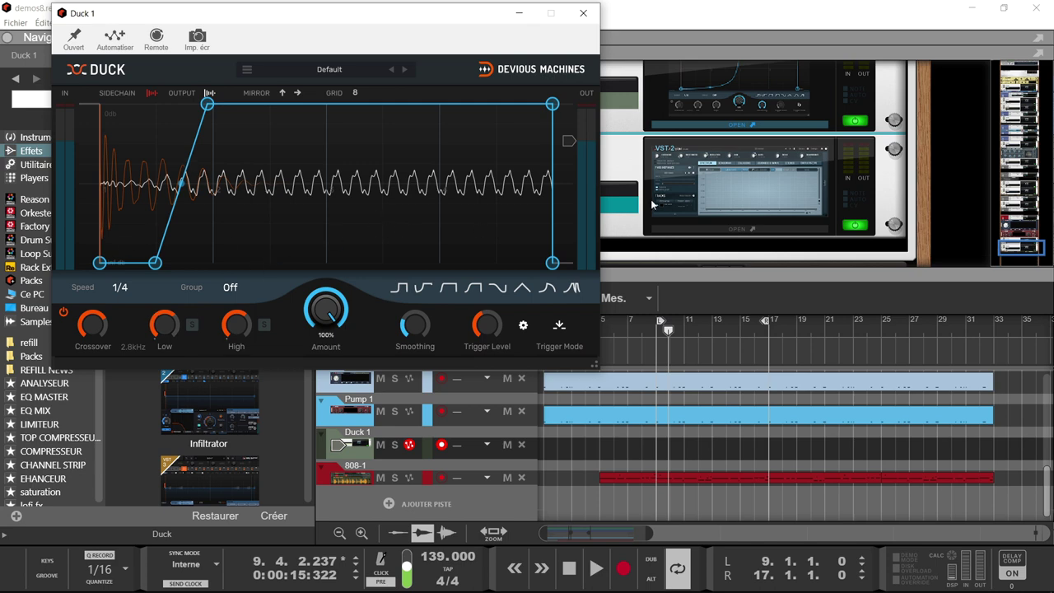
# Step: Play the loop with the kick waveform shown in MMultiAnalyzer, and move the analyzer down to uncover the Duck device
pyautogui.press('space')
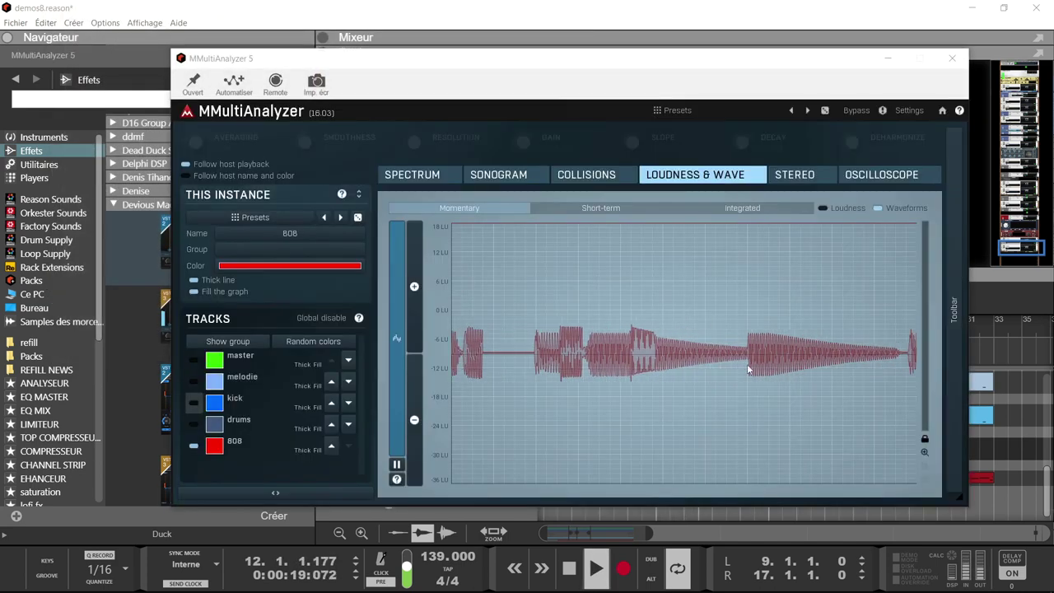
pyautogui.click(195, 403)
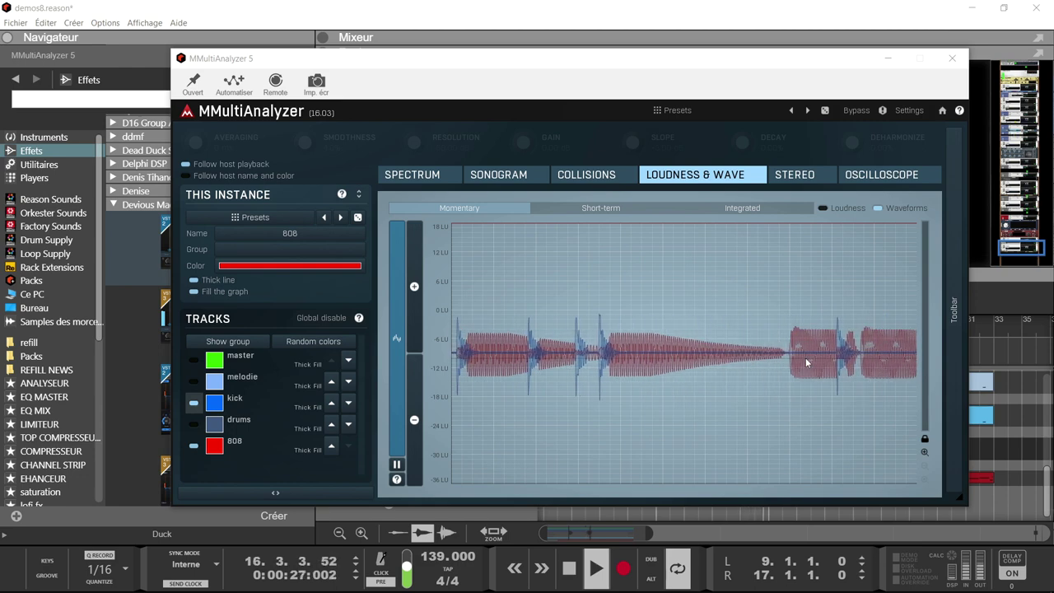
pyautogui.moveTo(657, 67); pyautogui.dragTo(590, 292)
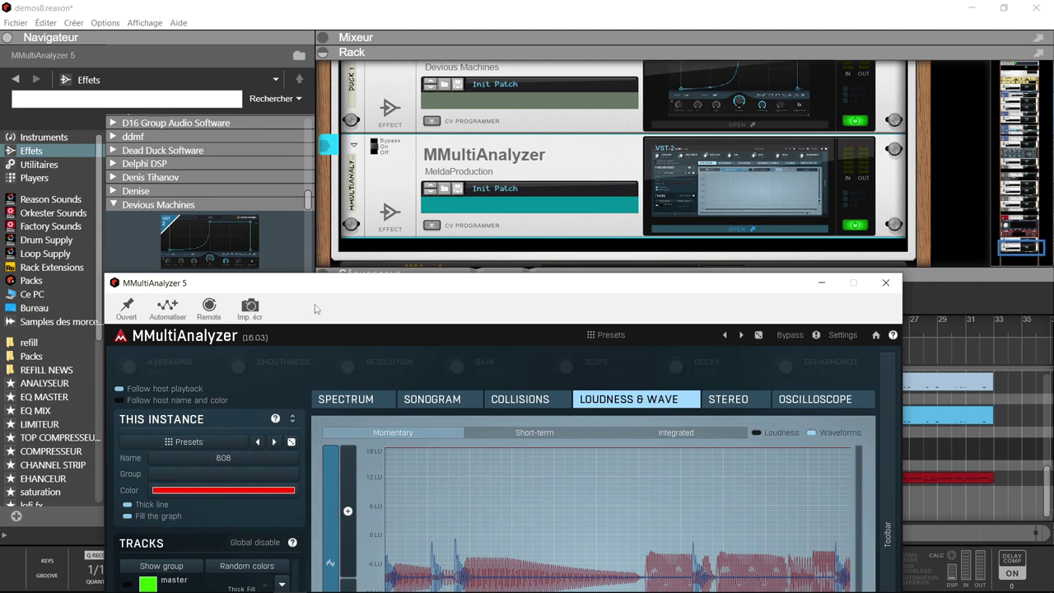
# Step: Reopen Duck beside a pinned MMultiAnalyzer and hide the kick waveform to examine the ducked 808
pyautogui.click(750, 125)
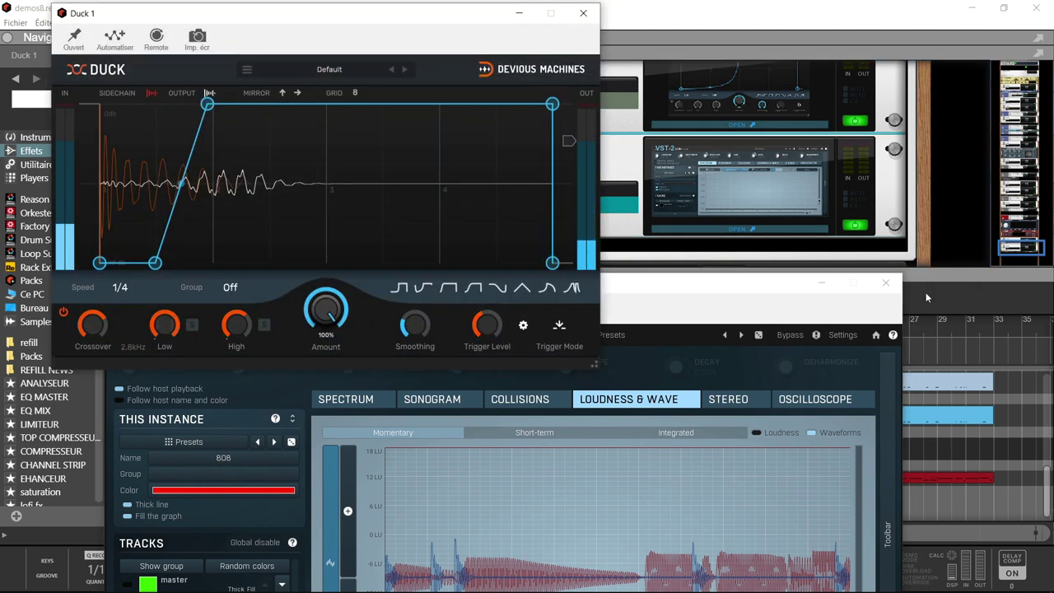
pyautogui.moveTo(765, 301); pyautogui.dragTo(775, 98)
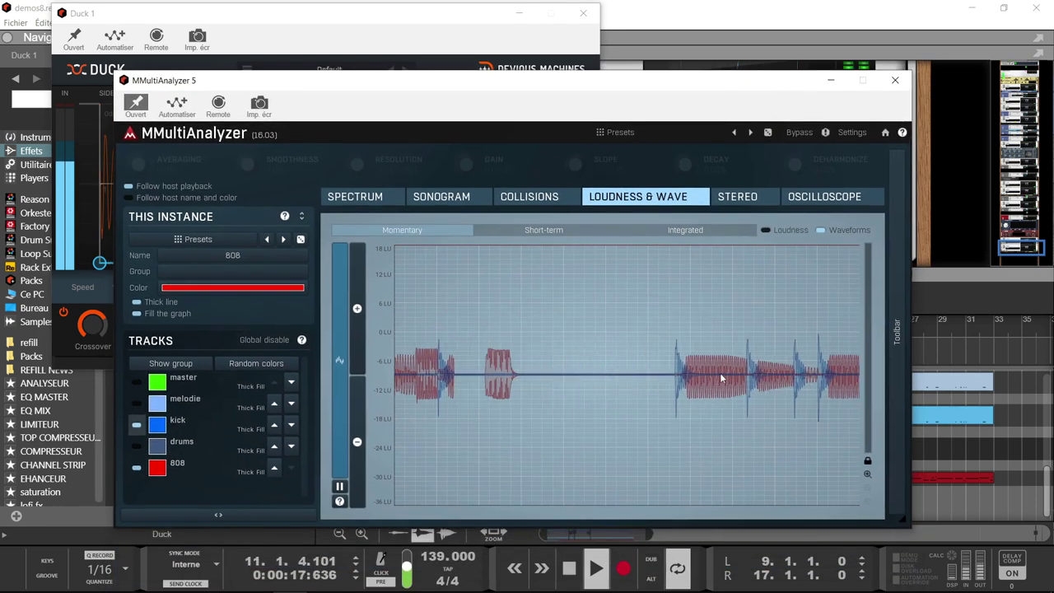
pyautogui.click(136, 426)
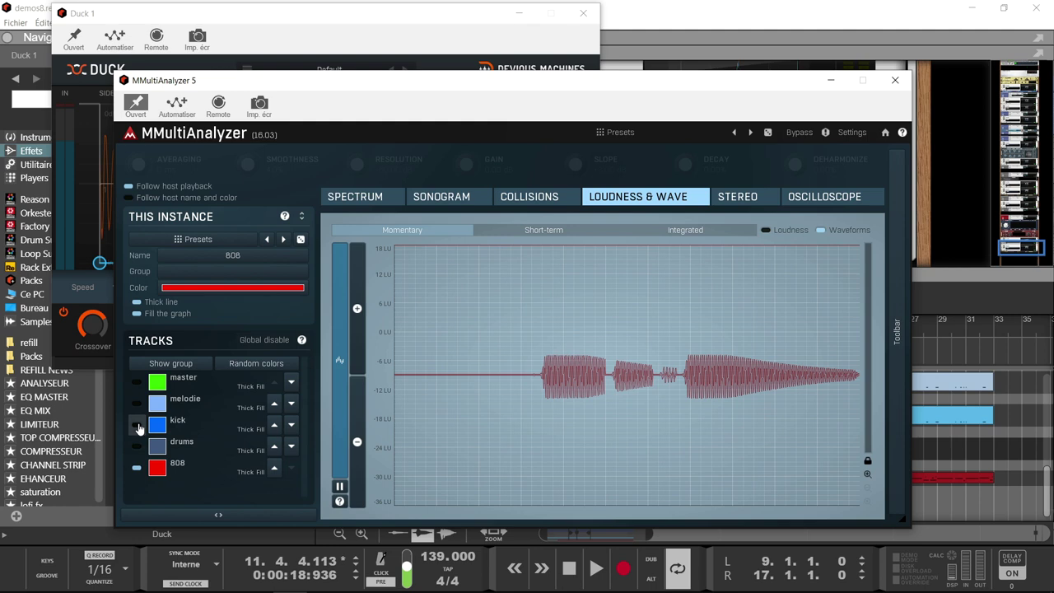
# Step: Align Duck's upper envelope point vertically with the floor point, and play the loop to check the 808 against the kick waveform in MMultiAnalyzer
pyautogui.click(298, 30)
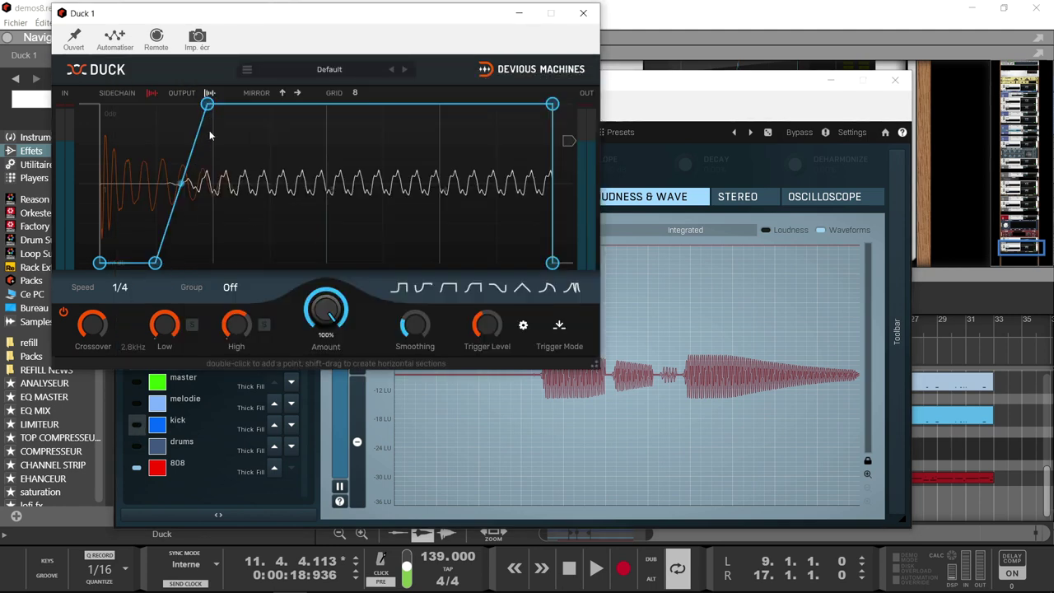
pyautogui.moveTo(207, 104); pyautogui.dragTo(152, 100)
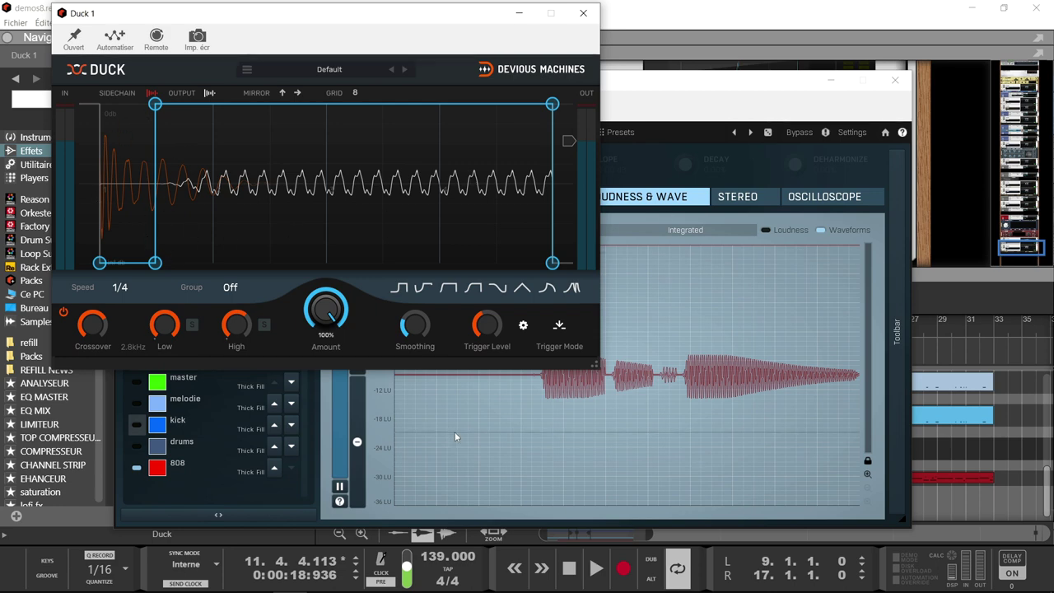
pyautogui.click(134, 427)
pyautogui.click(136, 425)
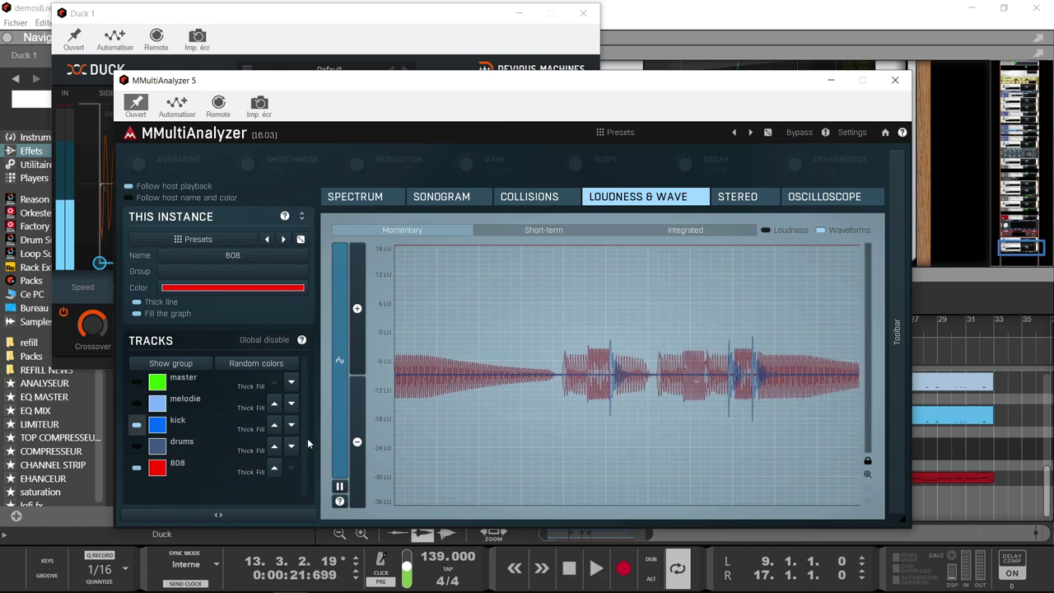
pyautogui.click(136, 425)
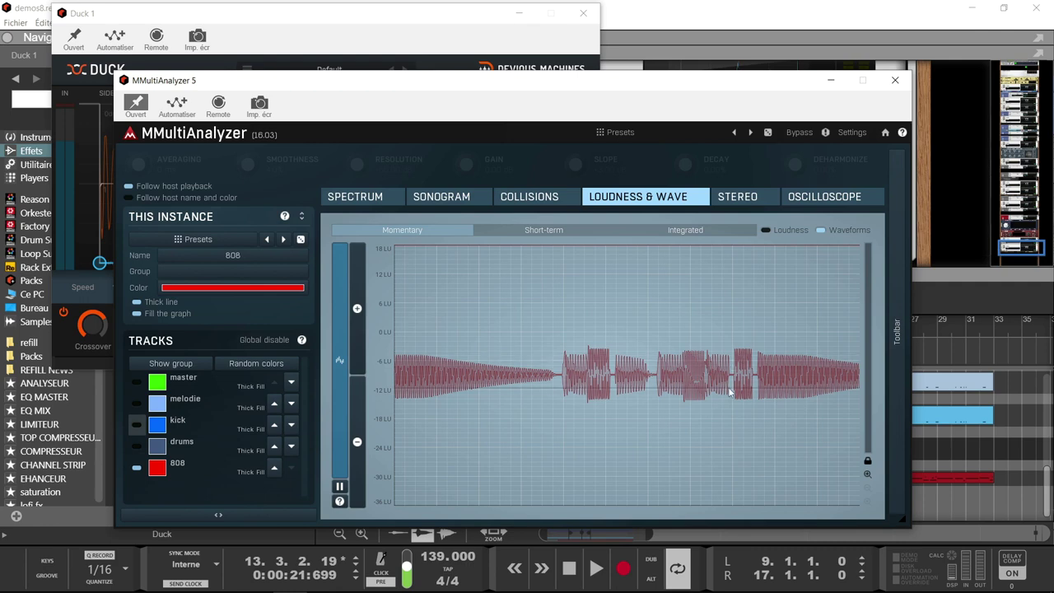
# Step: Lengthen Duck's hold by moving both the upper and floor envelope points to just before the first grid line, keeping a vertical rise
pyautogui.click(276, 15)
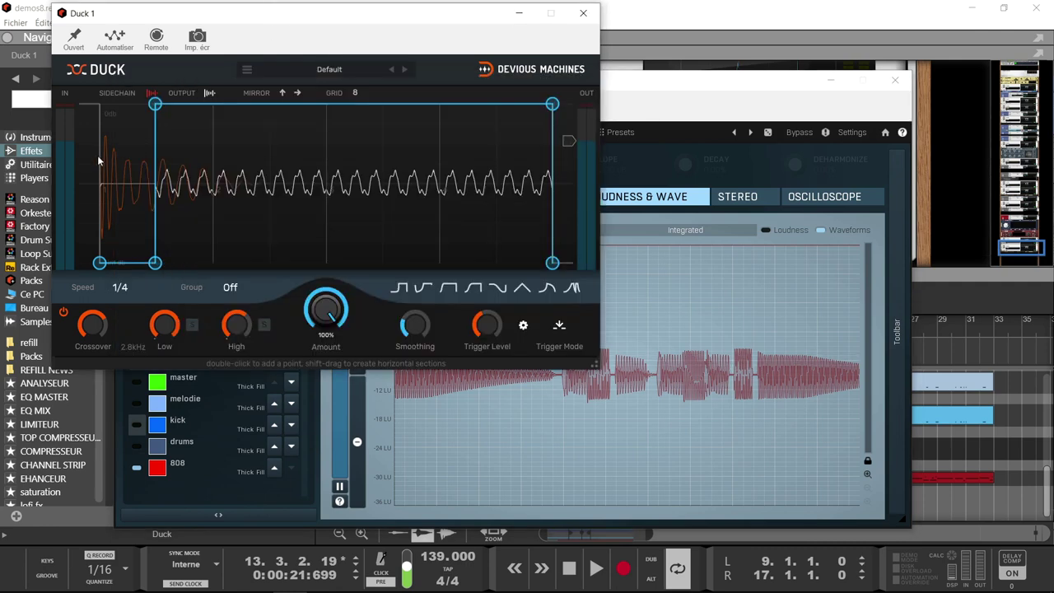
pyautogui.moveTo(155, 104); pyautogui.dragTo(208, 102)
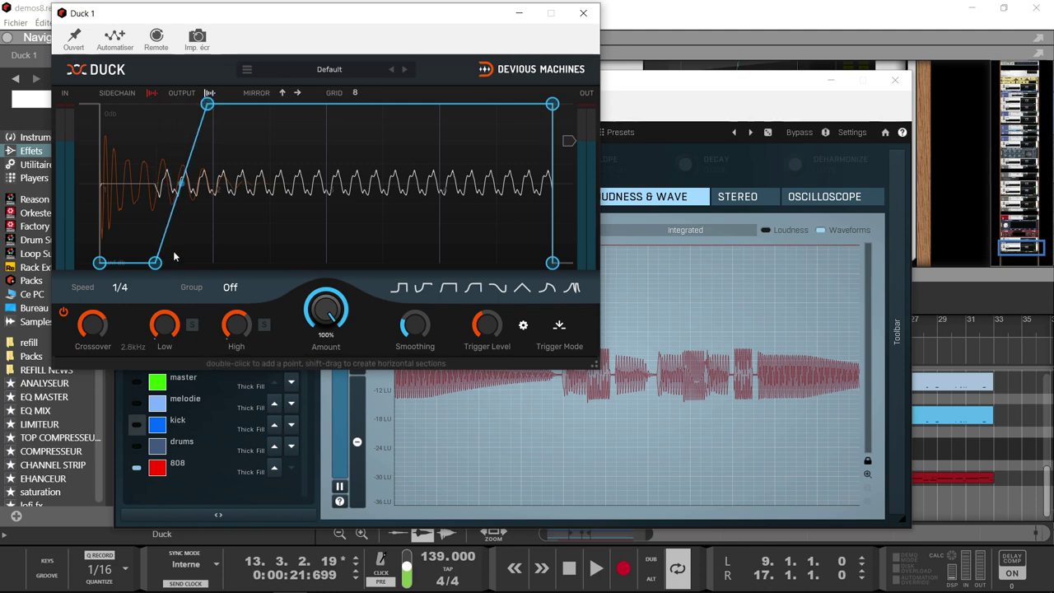
pyautogui.moveTo(155, 262); pyautogui.dragTo(206, 262)
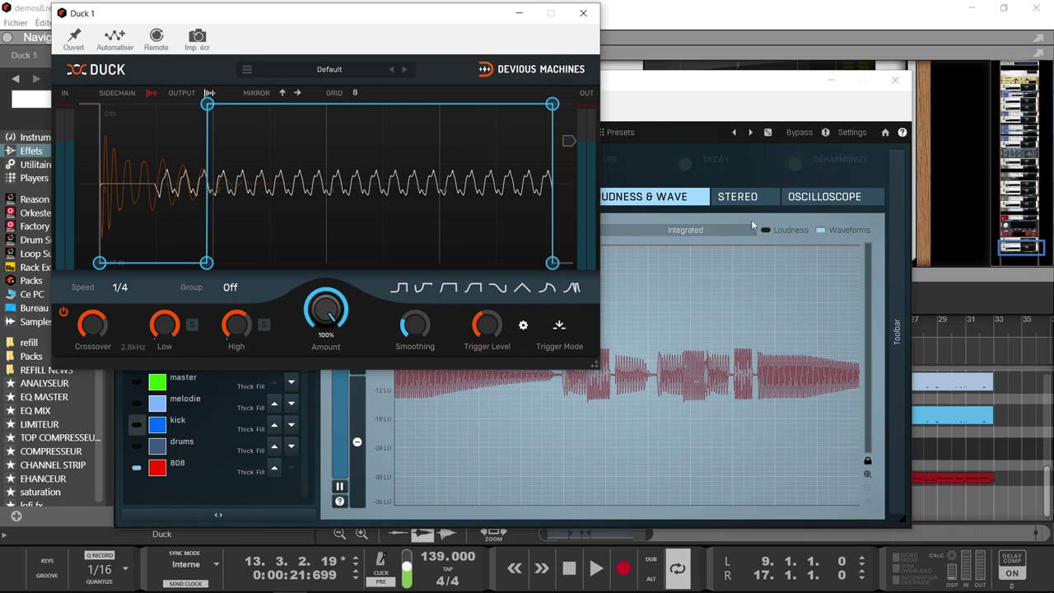
# Step: Play the loop with the kick waveform shown in MMultiAnalyzer, and hide the kick to examine the gaps in the ducked 808
pyautogui.click(136, 426)
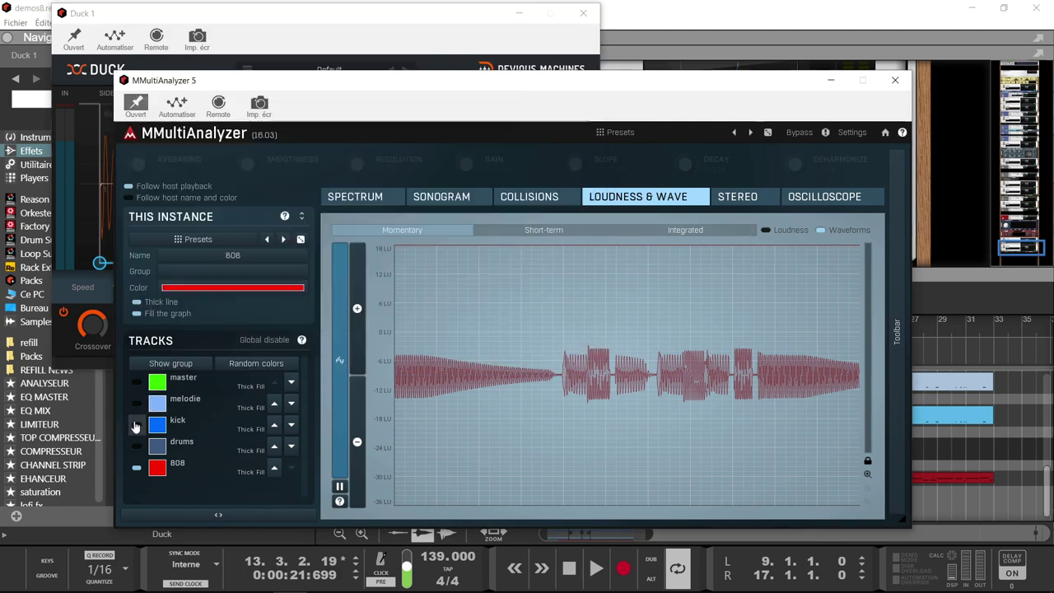
pyautogui.click(136, 425)
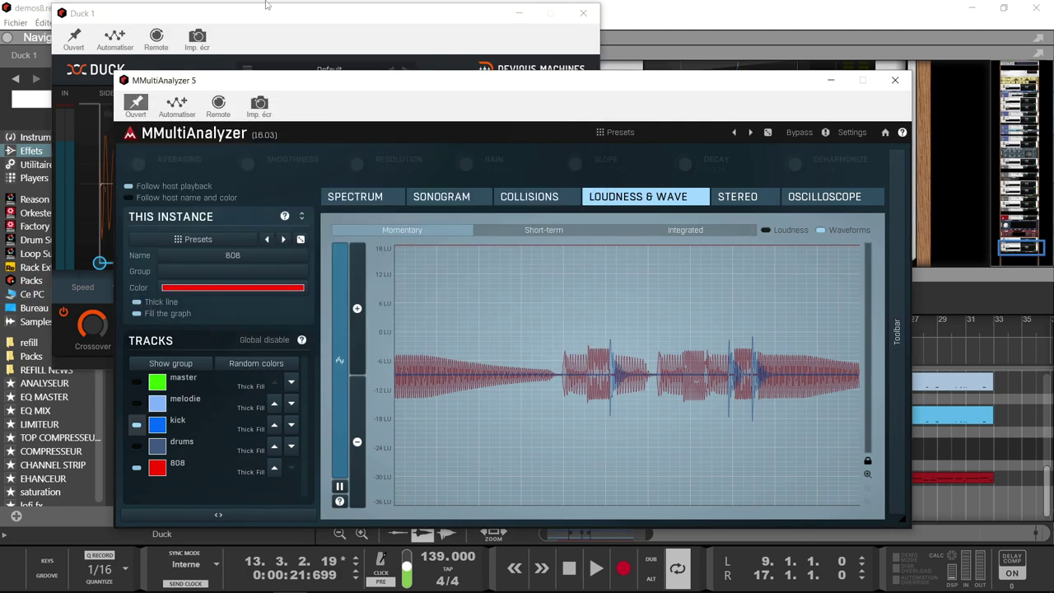
pyautogui.click(253, 26)
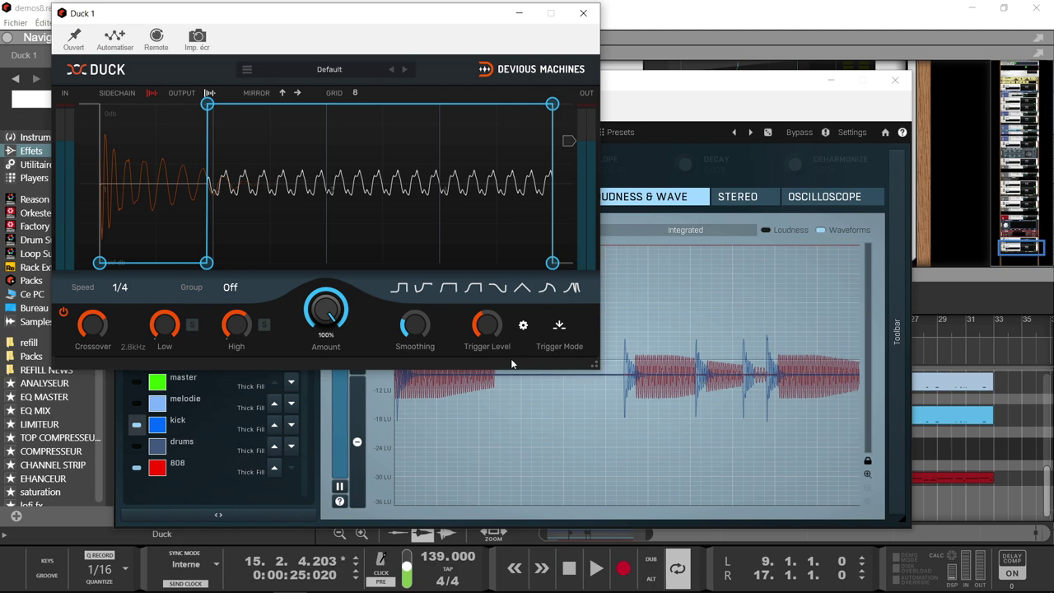
pyautogui.click(134, 428)
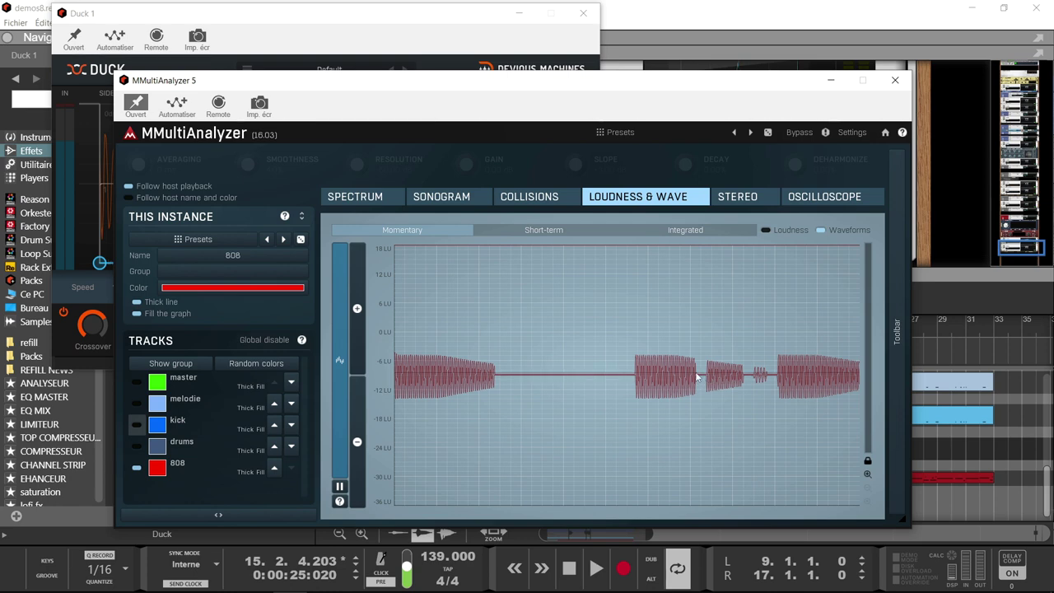
# Step: Raise Duck's hold point off the floor halfway to the first grid line, straighten the first segment and bend the second into an upward curve
pyautogui.click(391, 20)
pyautogui.moveTo(207, 263); pyautogui.dragTo(156, 221)
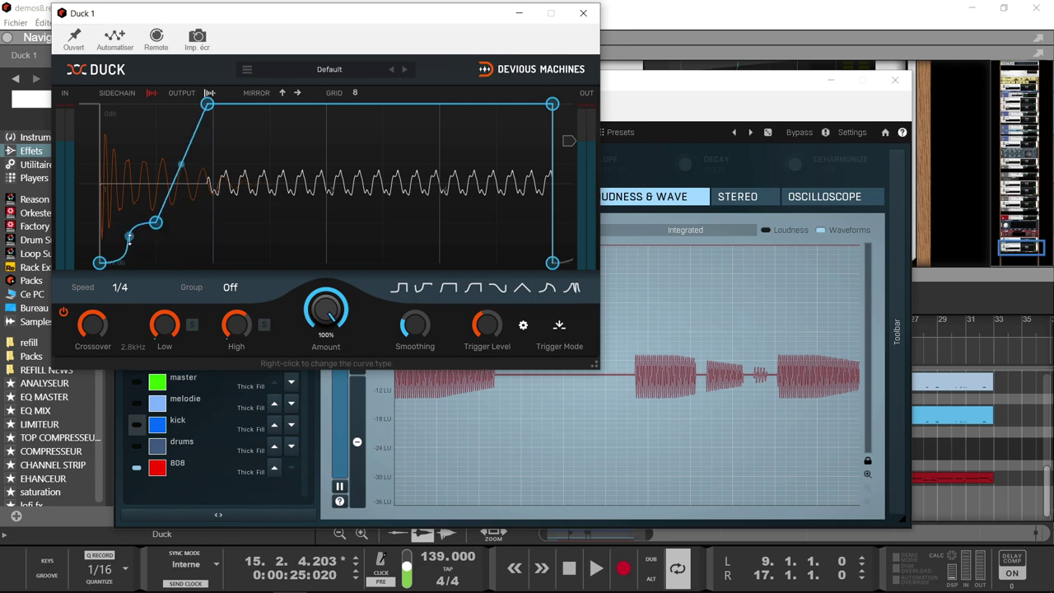
pyautogui.moveTo(130, 238); pyautogui.dragTo(130, 240)
pyautogui.moveTo(189, 167); pyautogui.dragTo(189, 200)
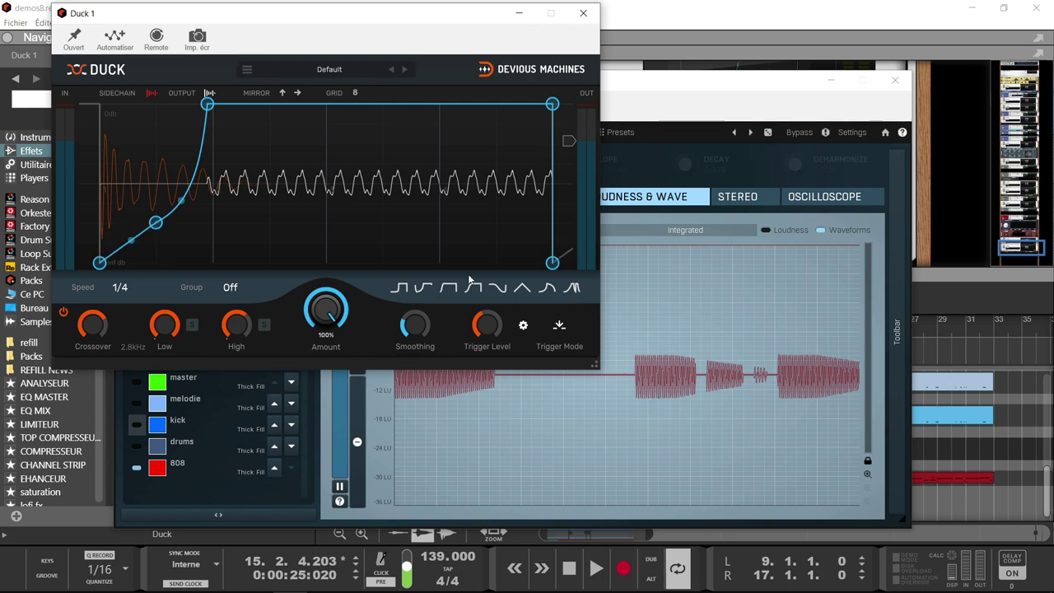
# Step: Play the loop and compare the 808 with and without the kick waveform in MMultiAnalyzer against Duck's curved envelope
pyautogui.press('space')
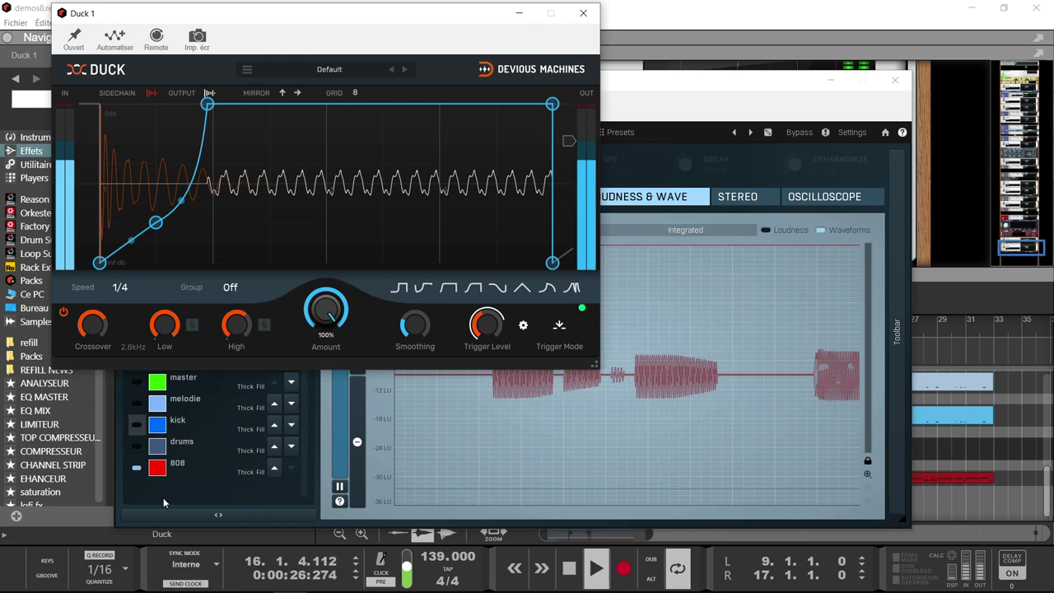
pyautogui.click(137, 426)
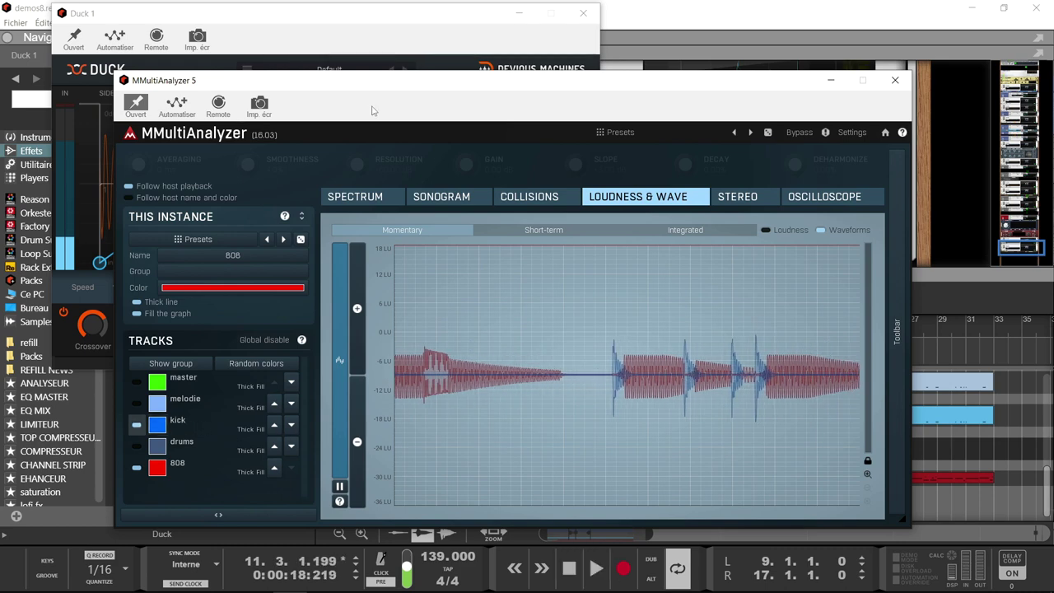
pyautogui.click(245, 28)
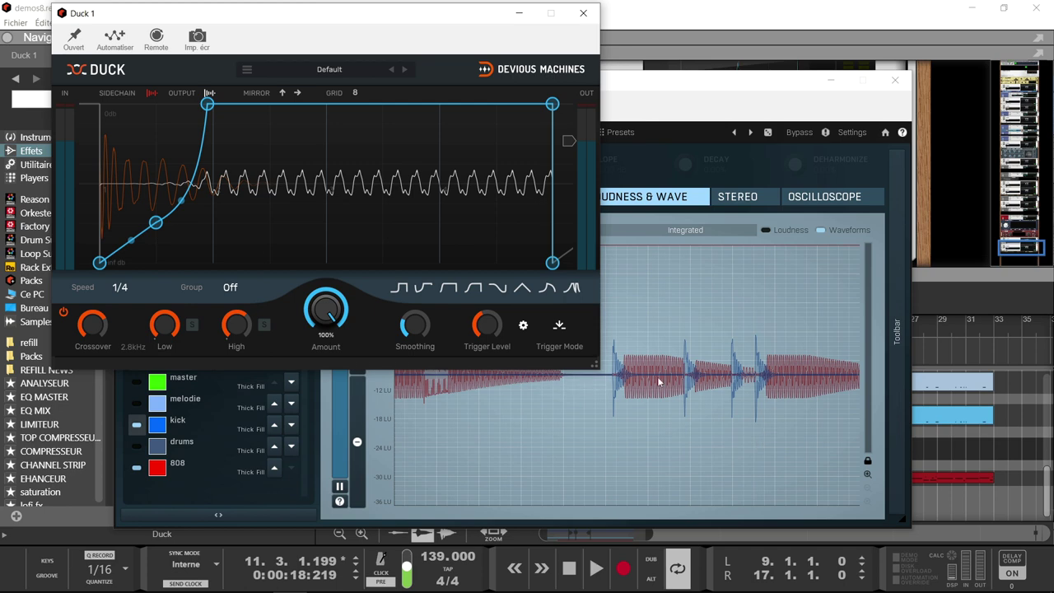
pyautogui.click(570, 448)
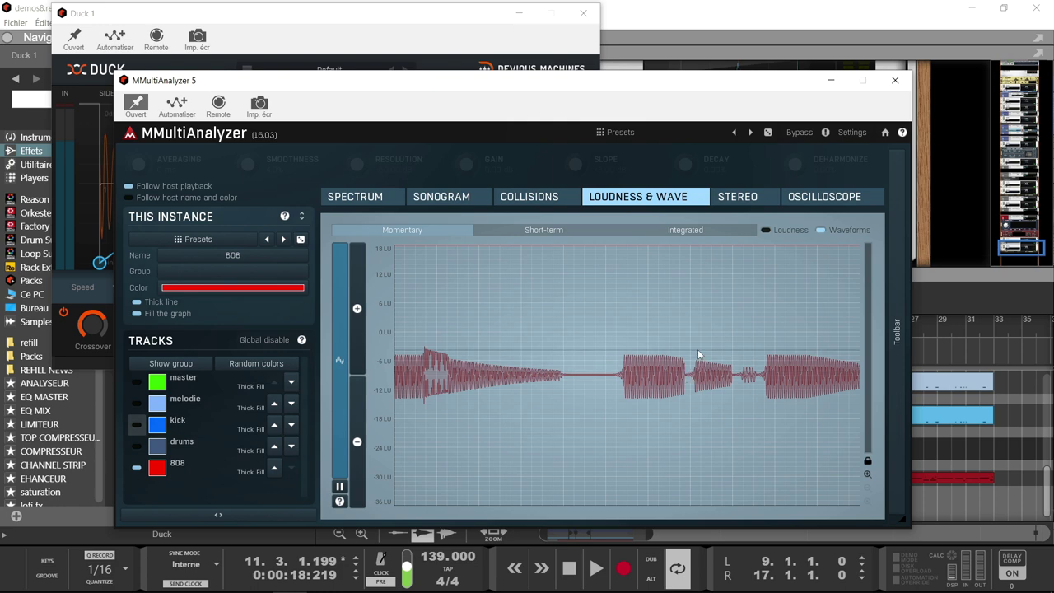
pyautogui.click(440, 32)
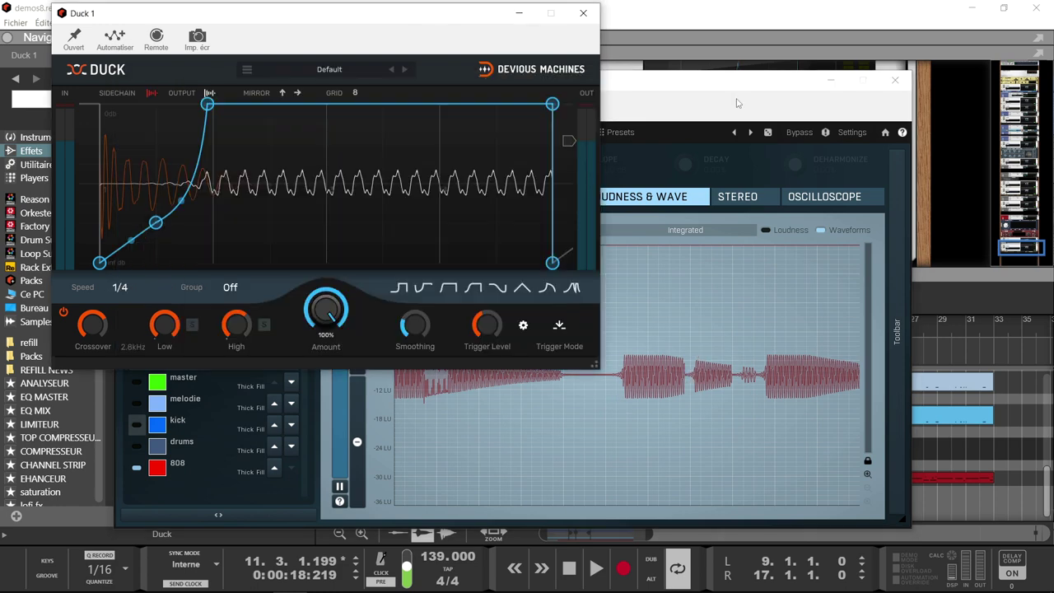
# Step: Close MMultiAnalyzer and set Duck's trigger mode to Repeat
pyautogui.click(906, 84)
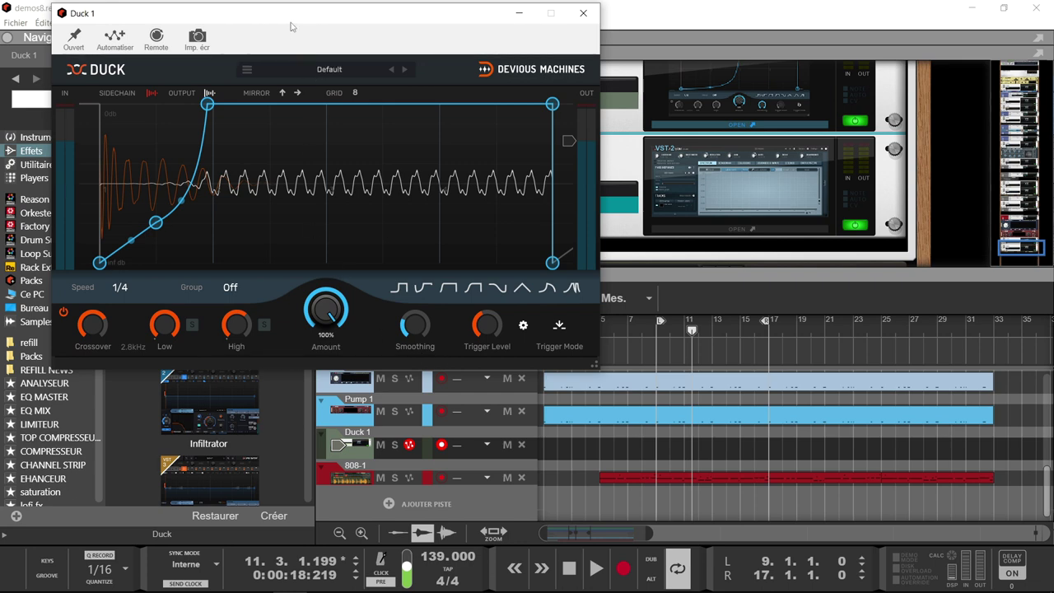
pyautogui.click(559, 325)
pyautogui.click(547, 246)
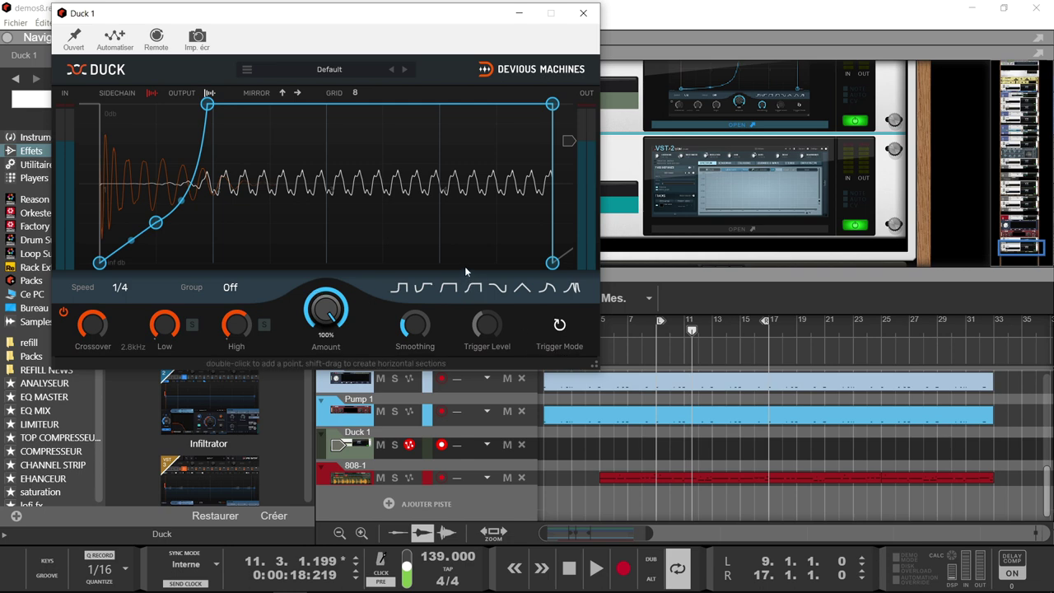
# Step: View Duck's envelope grid divisions without changing them, and open the trigger mode options
pyautogui.click(356, 94)
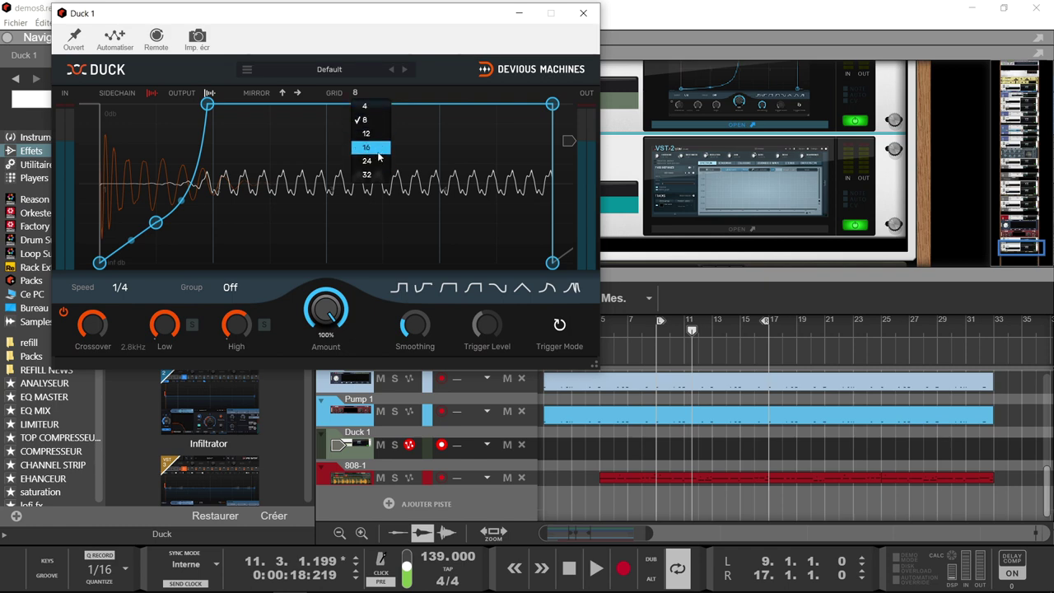
pyautogui.click(469, 89)
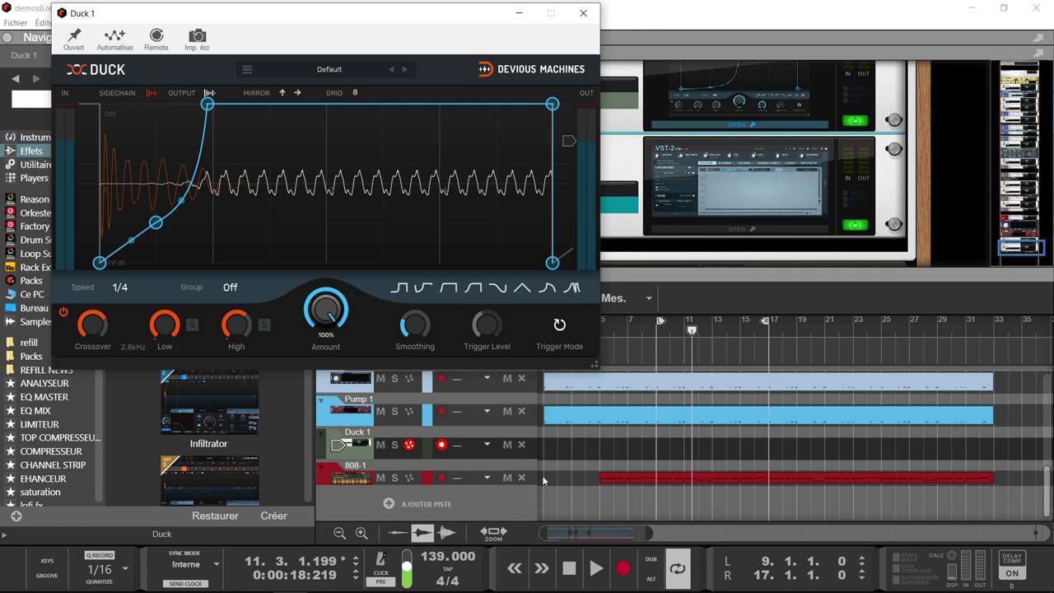
pyautogui.click(560, 325)
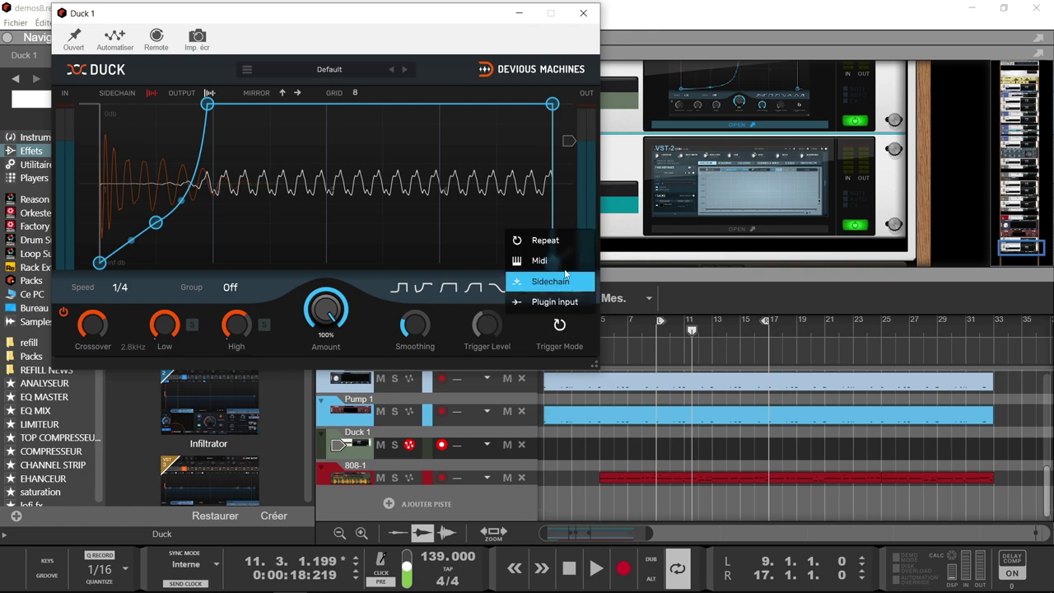